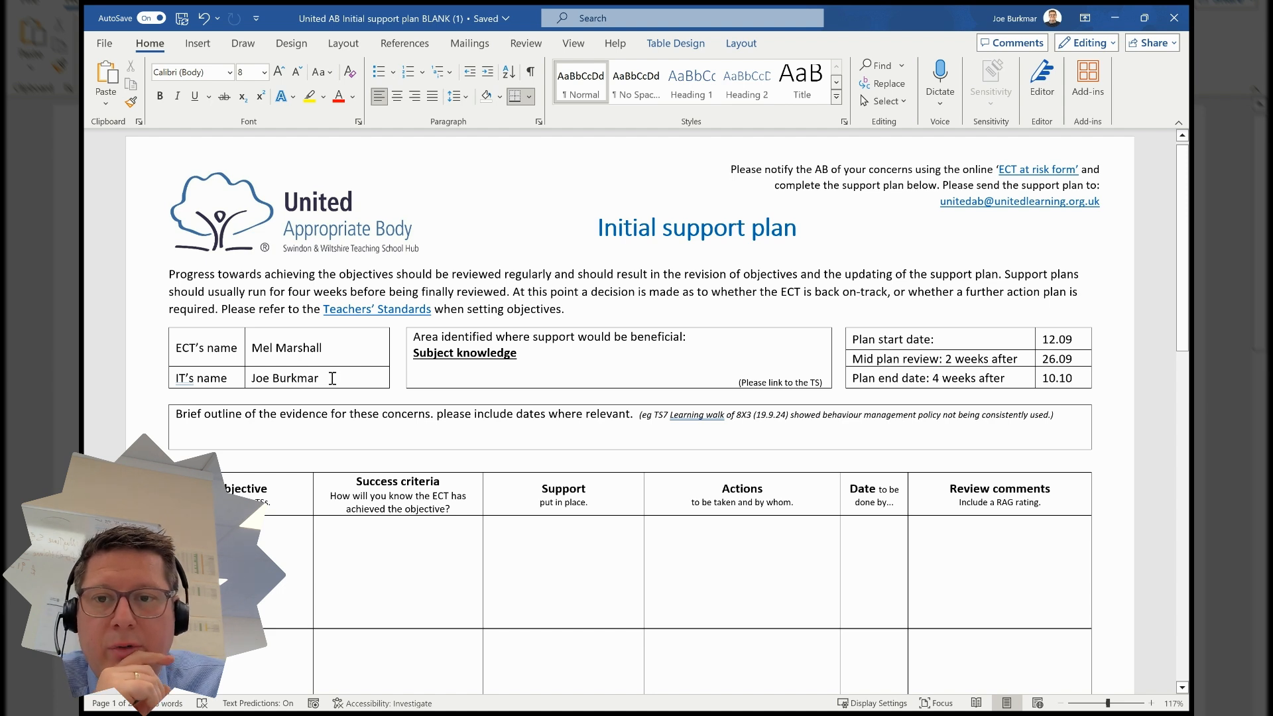
- In the evidence box, switch italics off and enter the line 'TS3 – Mentor meeting…' noting subject knowledge of the KS3 key text was patchy
{"action": "left_click", "coordinate": [332, 379]}
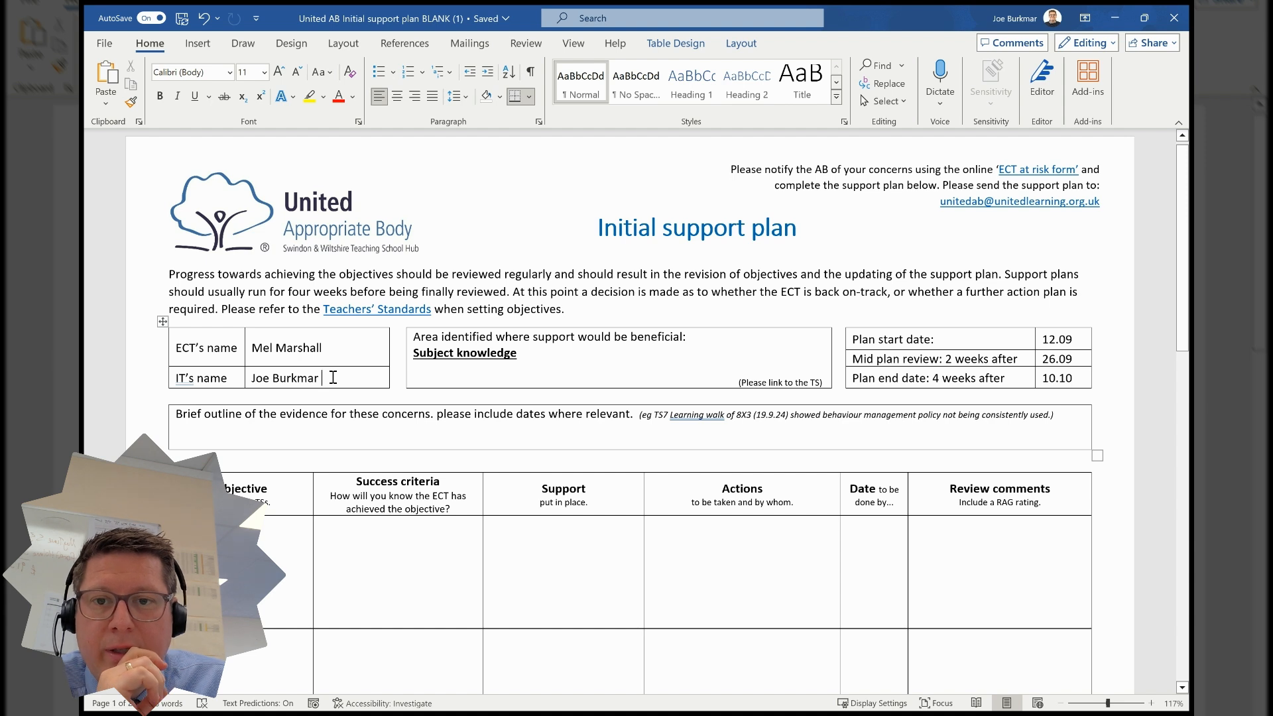
{"action": "left_click", "coordinate": [531, 358]}
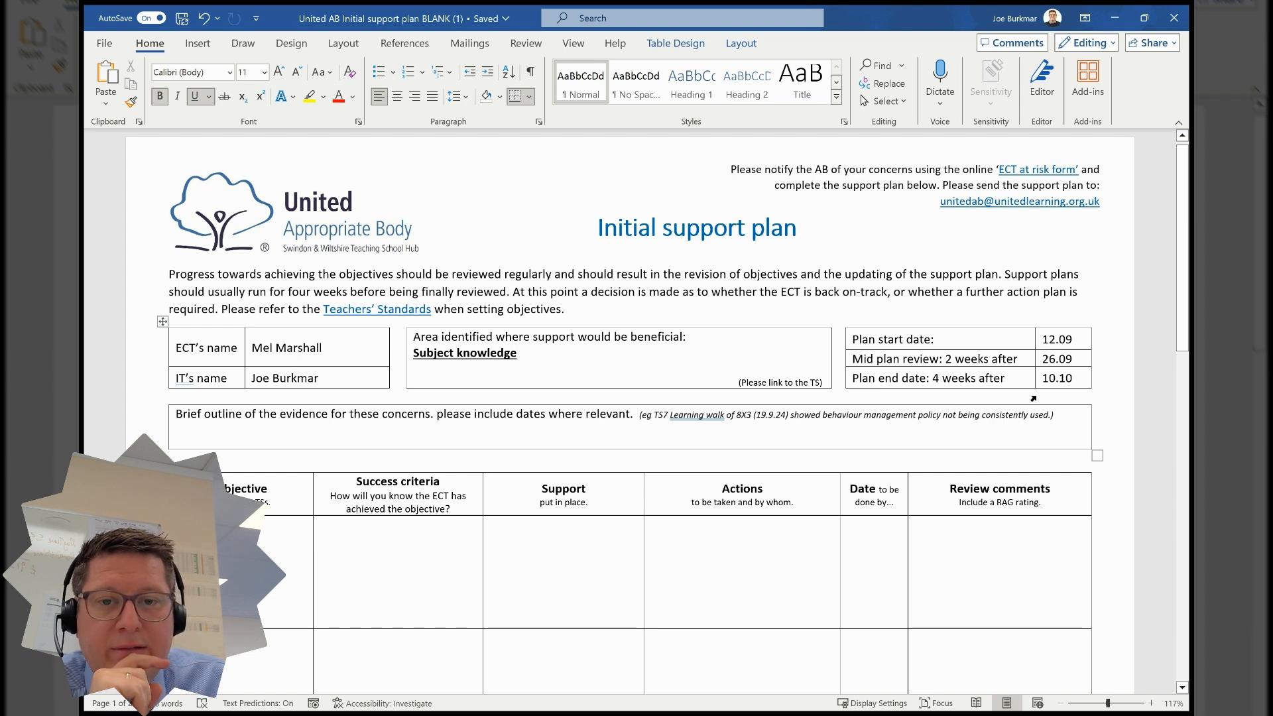
{"action": "left_click", "coordinate": [250, 431]}
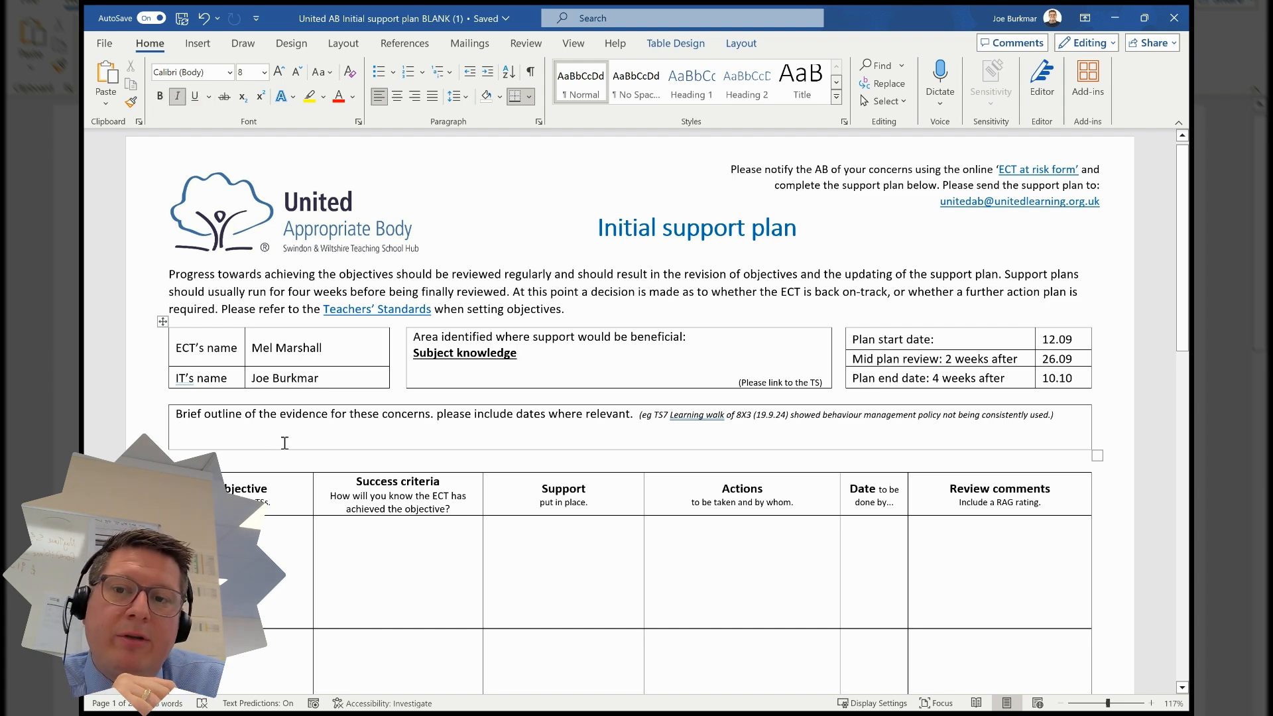
{"action": "key", "text": "ctrl+i"}
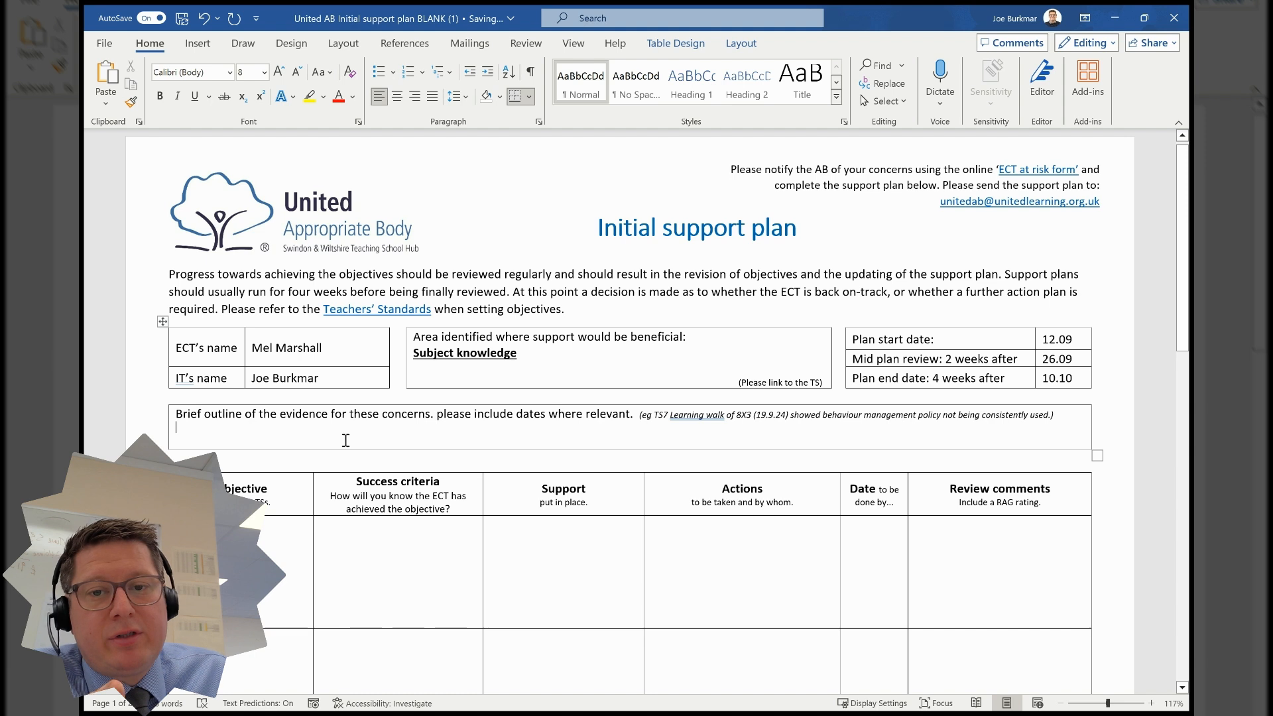
{"action": "type", "text": "TS"}
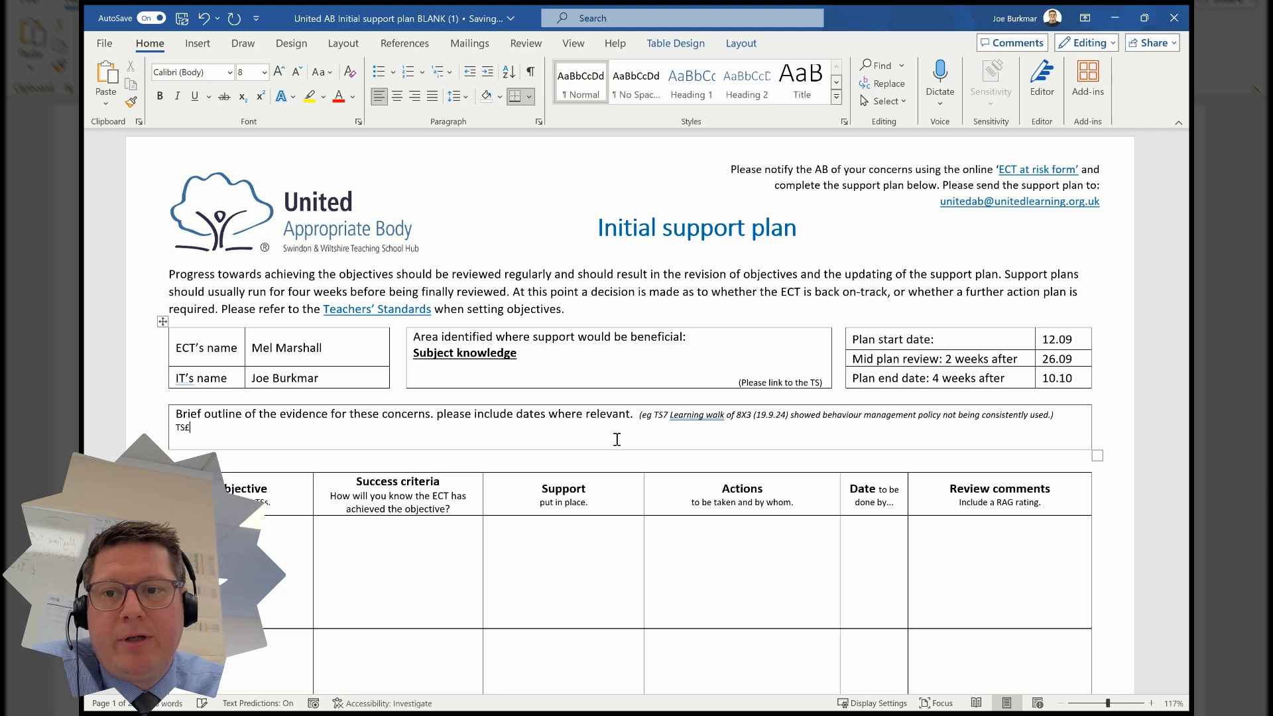
{"action": "type", "text": "3 -"}
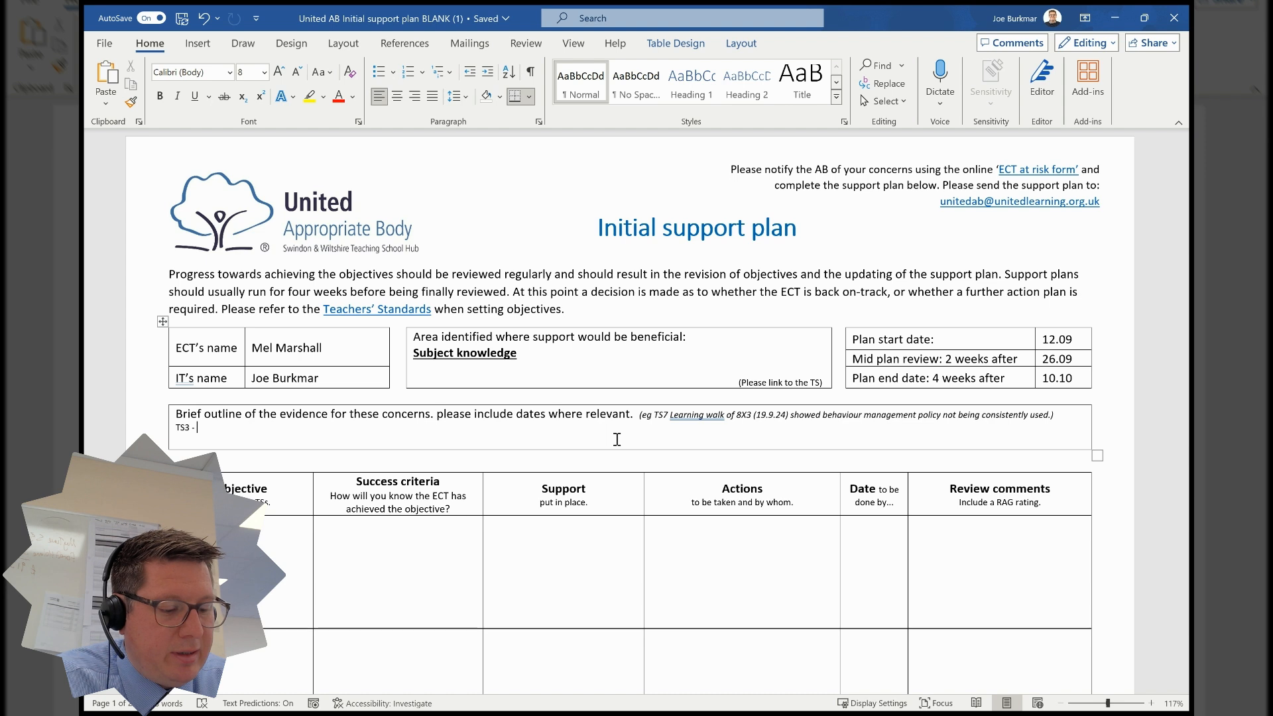
{"action": "type", "text": "Mer"}
{"action": "type", "text": "tor meeting "}
{"action": "type", "text": "with"}
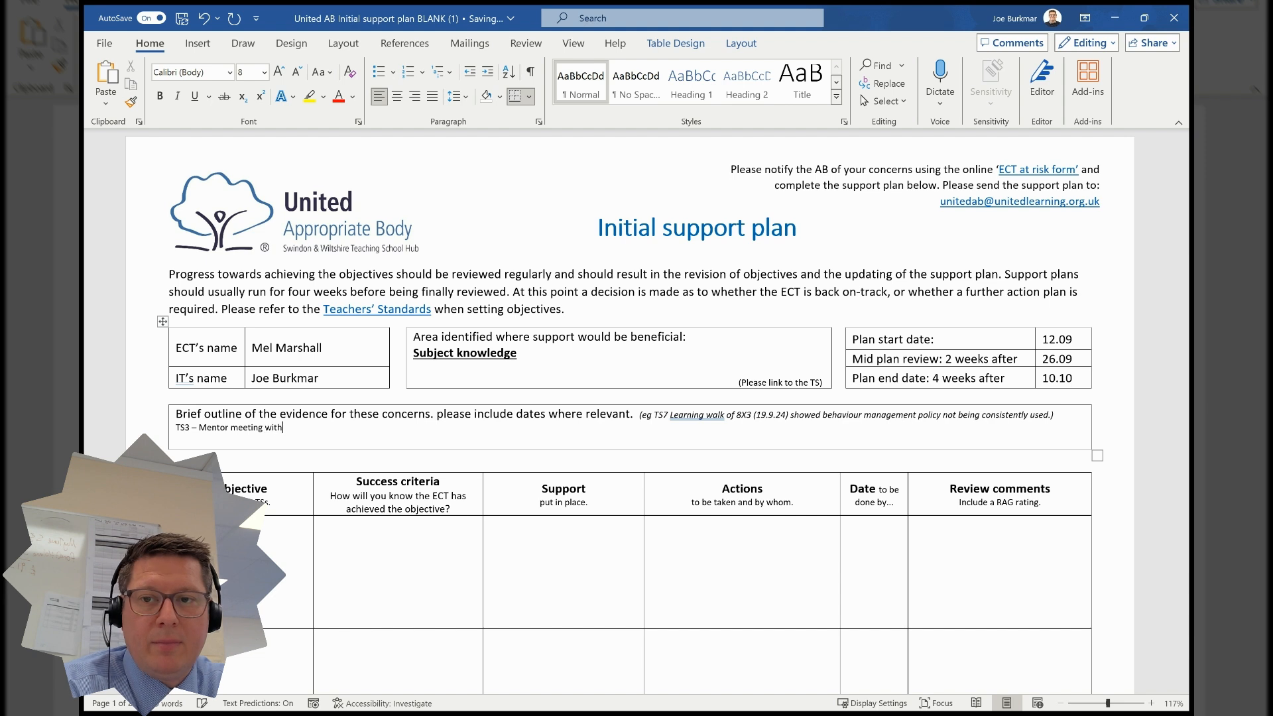
{"action": "type", "text": " MM "}
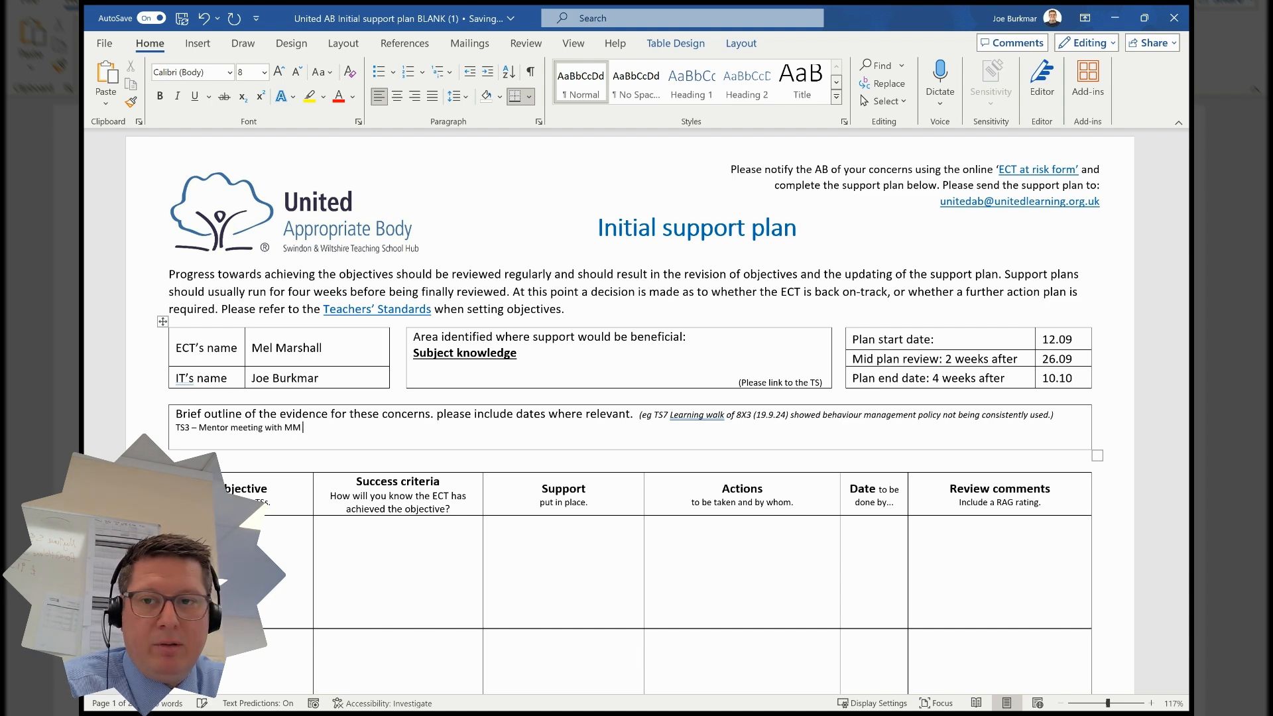
{"action": "type", "text": "and "}
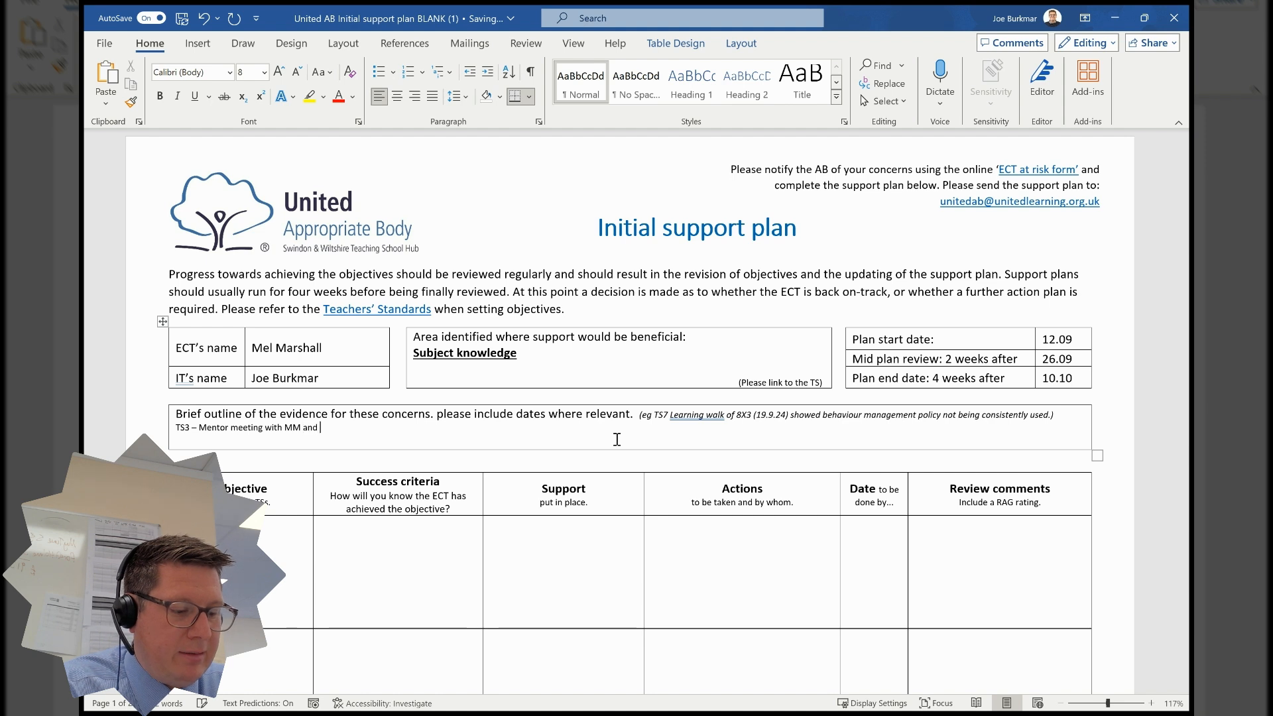
{"action": "type", "text": "BT "}
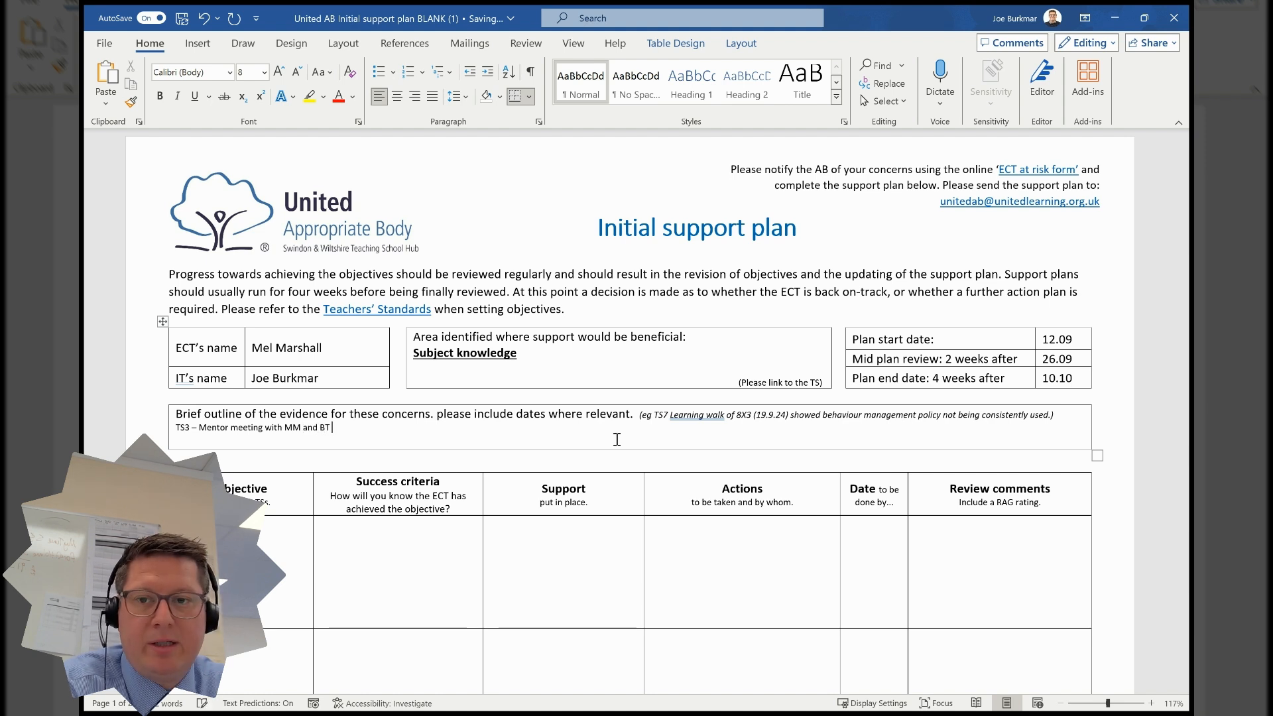
{"action": "type", "text": "Su"}
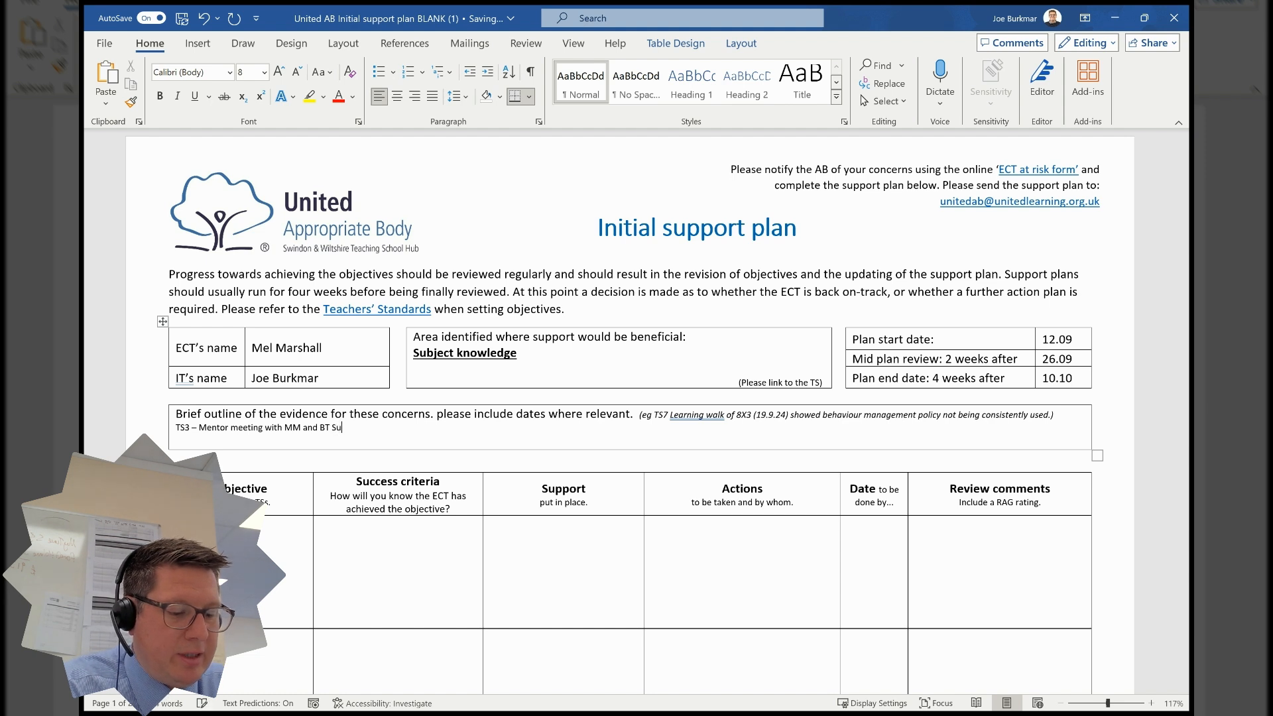
{"action": "type", "text": "bject knowle"}
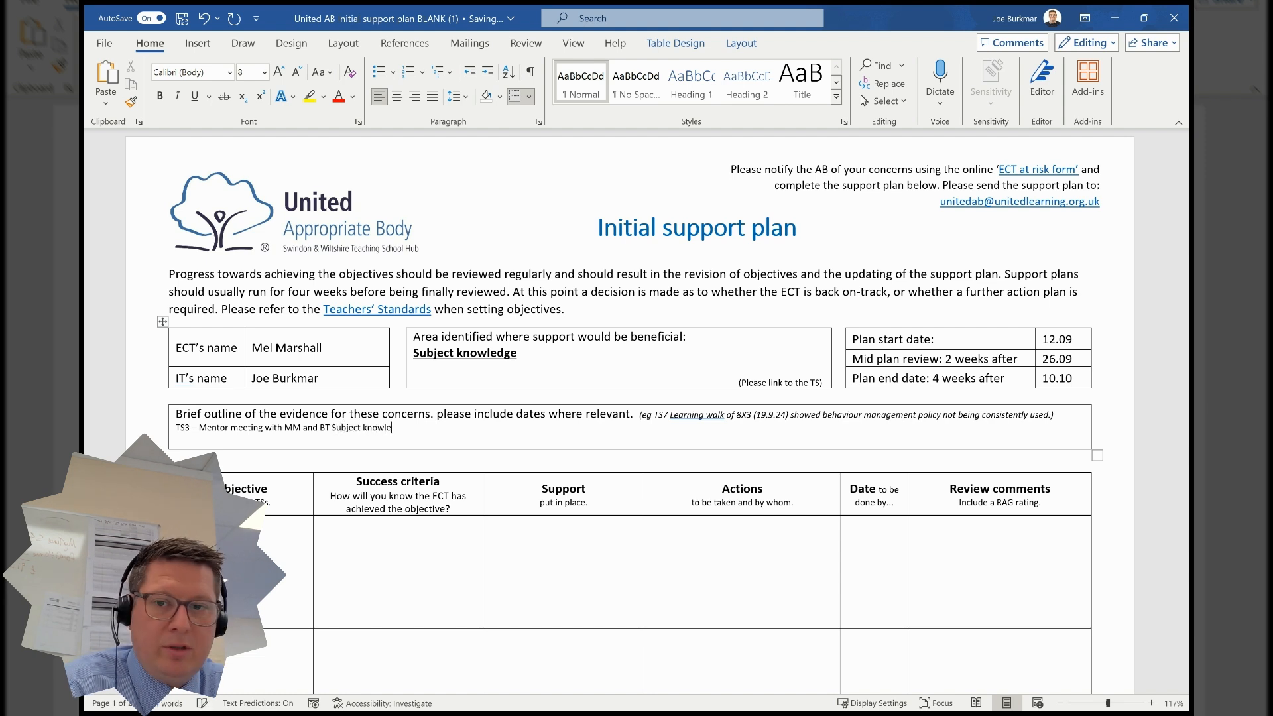
{"action": "type", "text": "dge of"}
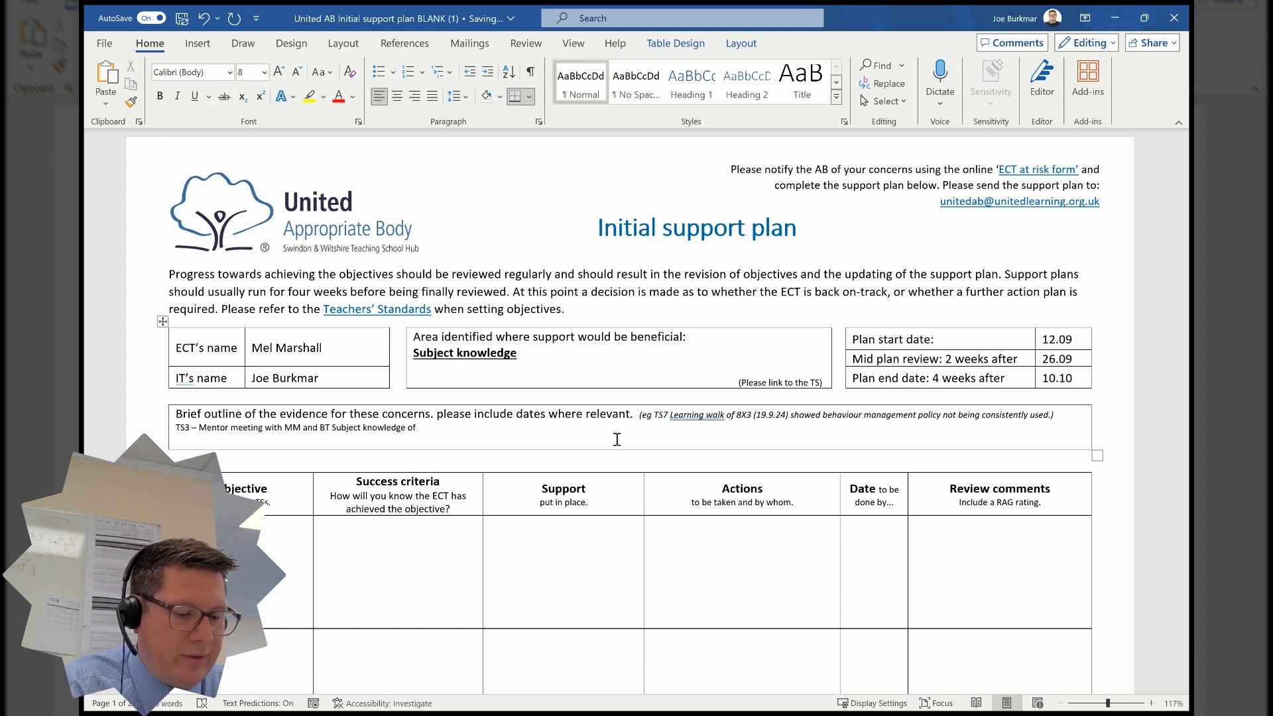
{"action": "type", "text": " KS3 key"}
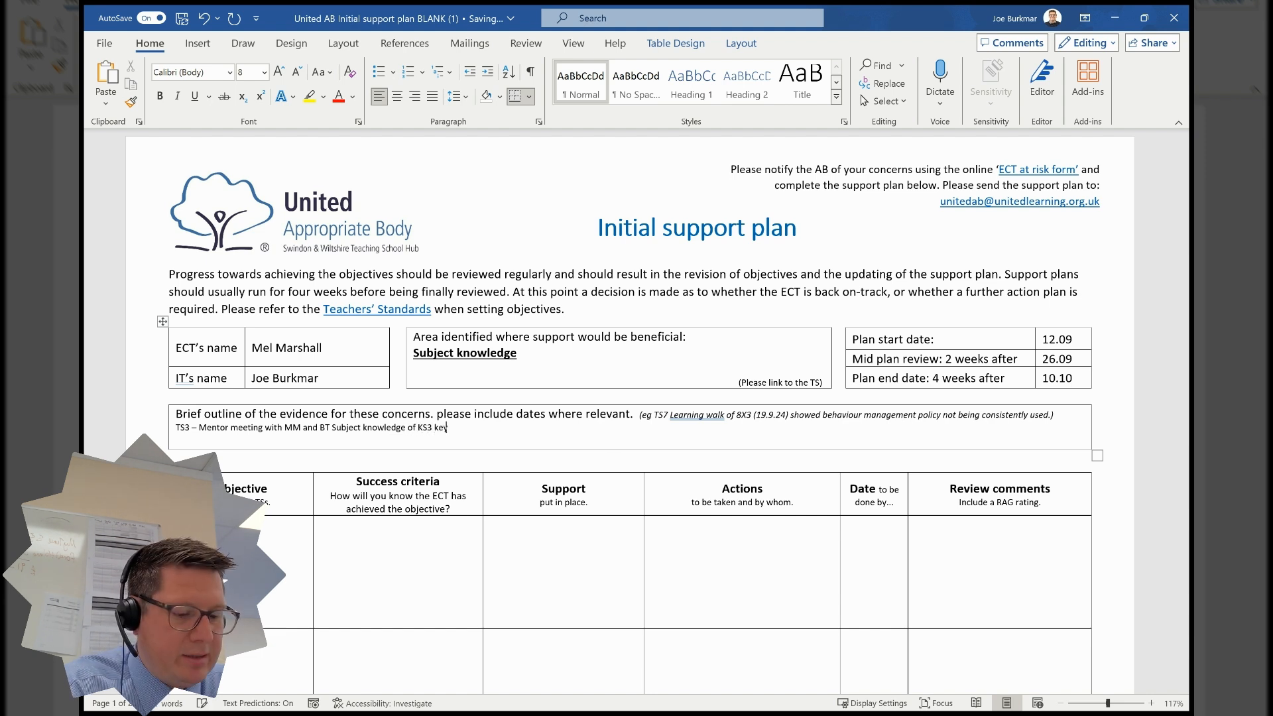
{"action": "type", "text": " text was"}
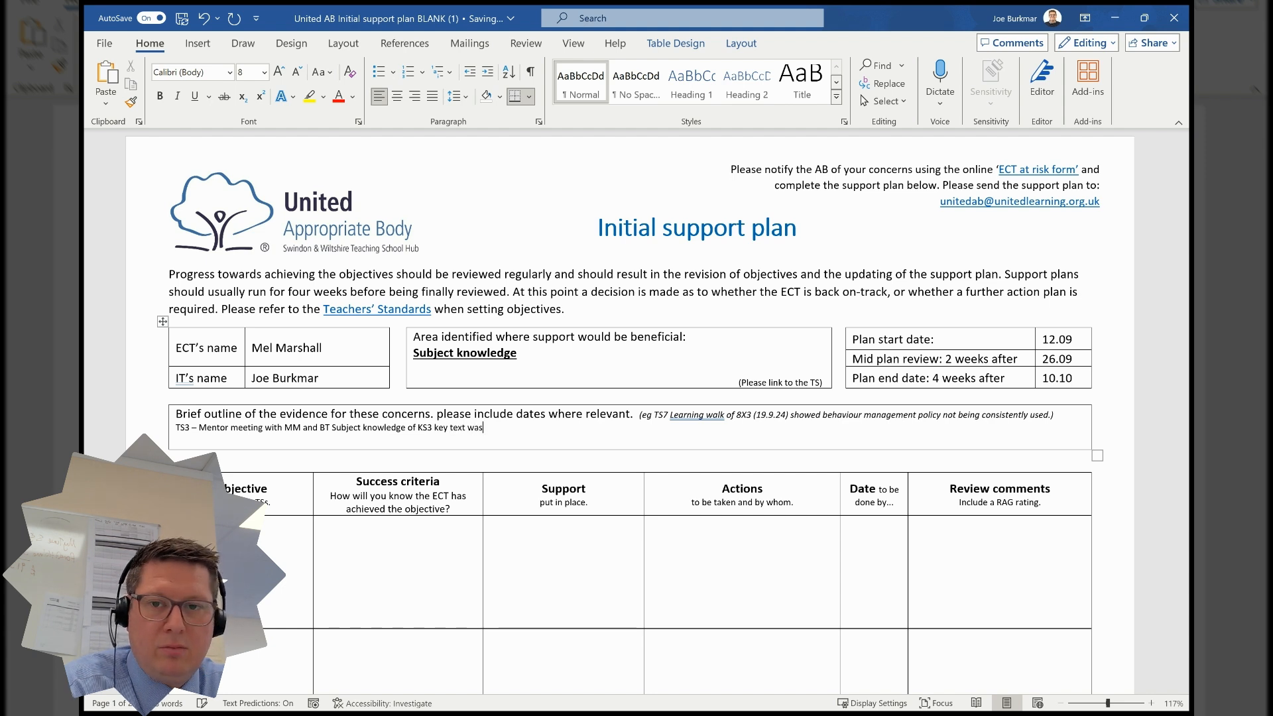
{"action": "type", "text": " patchy."}
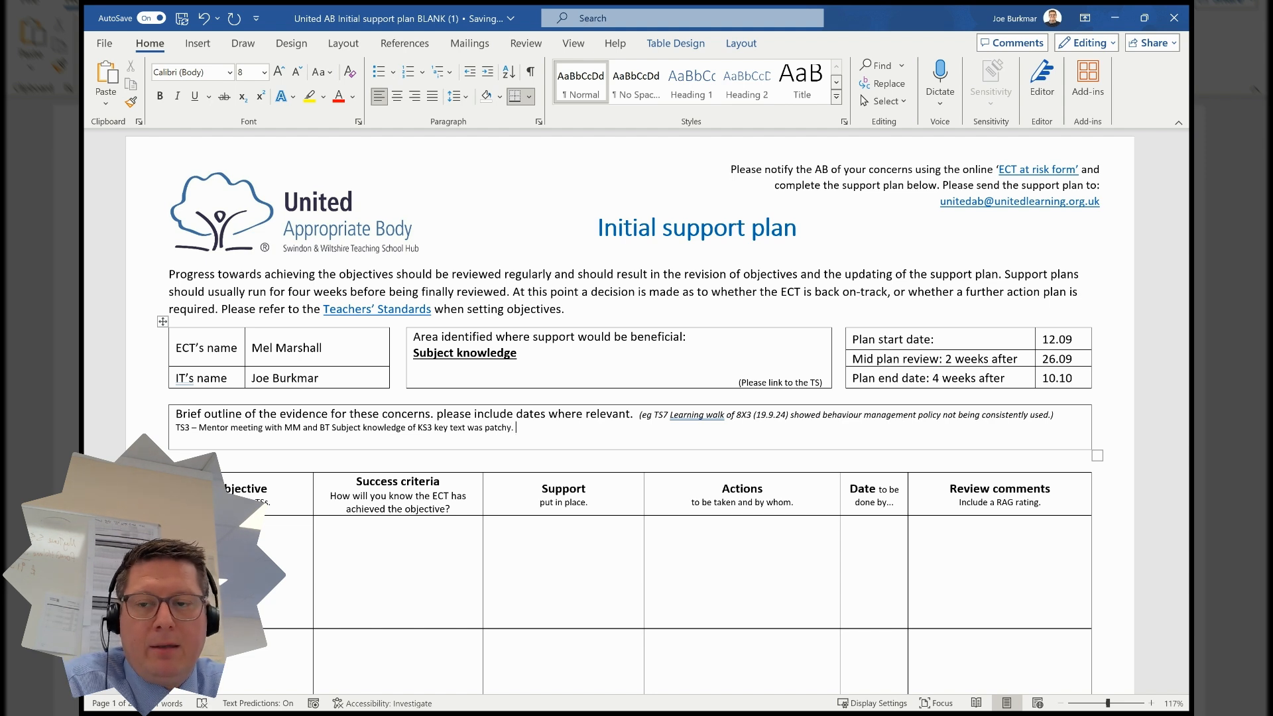
{"action": "key", "text": "Return"}
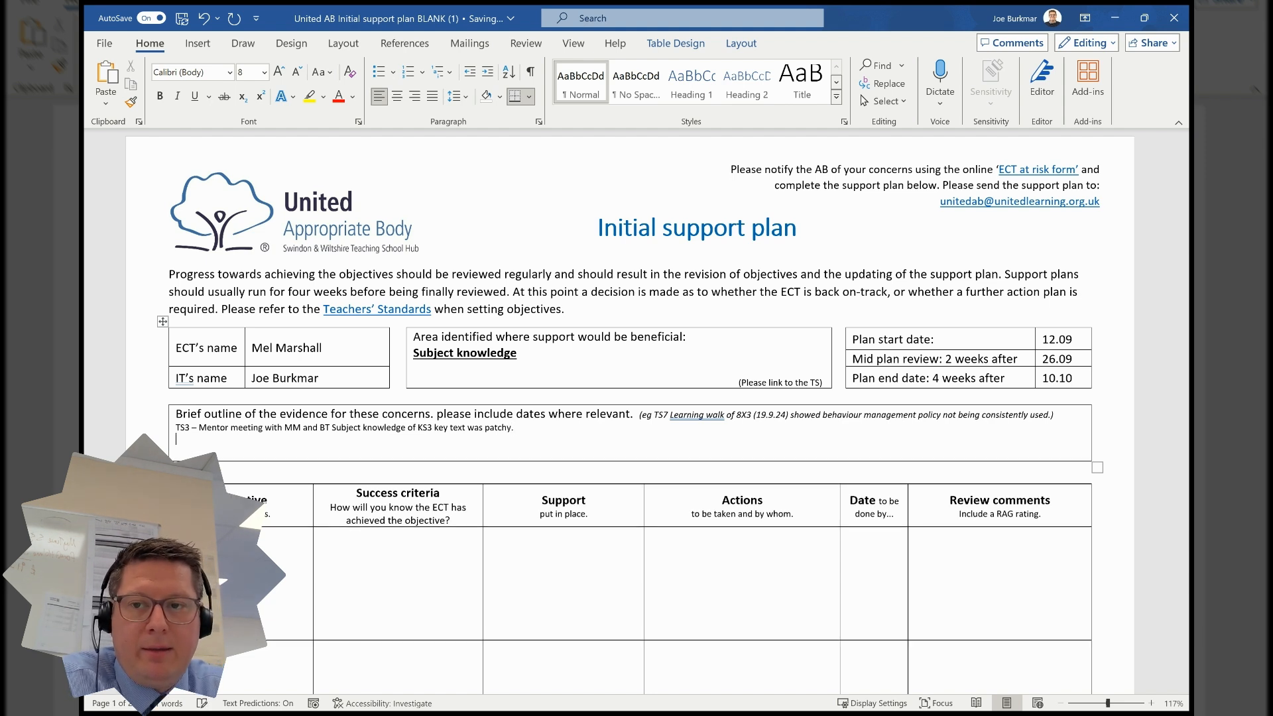
- Add a second evidence line: 'During an observation … on 5th Sept – Misconceptions were not addressed and there was incorrect content on the PP.'
{"action": "type", "text": "Durin"}
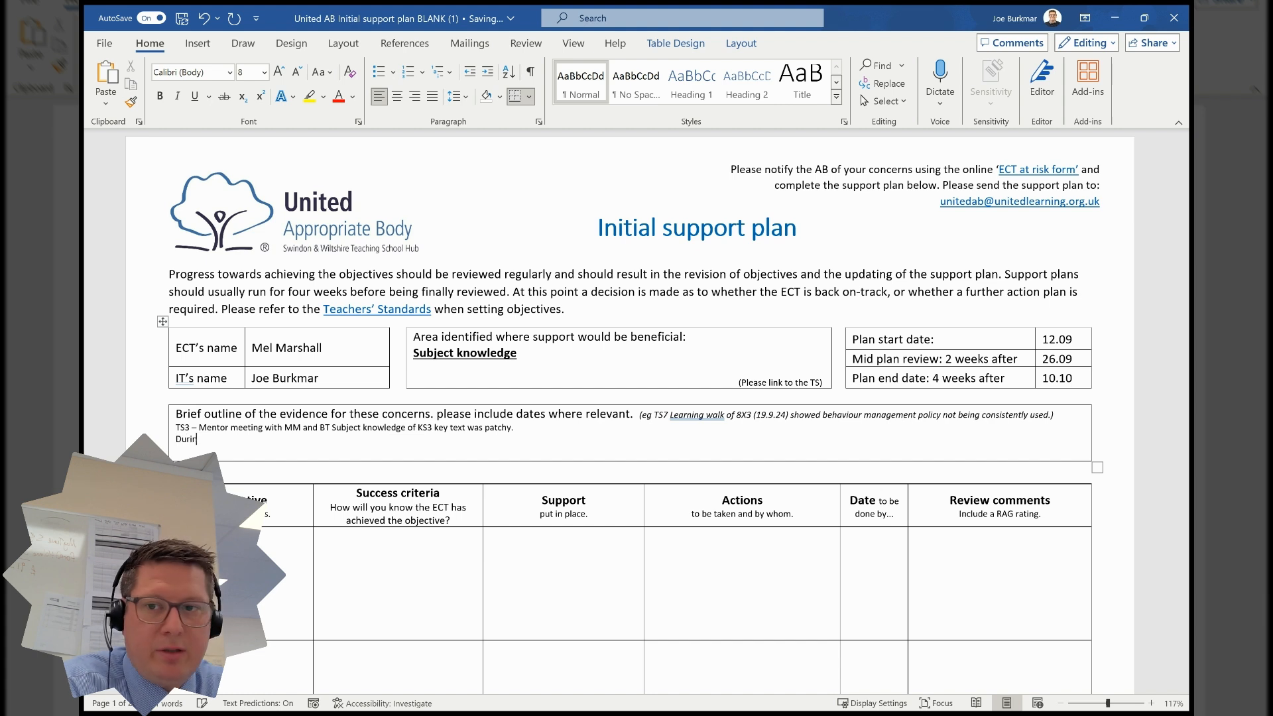
{"action": "type", "text": "g an obse"}
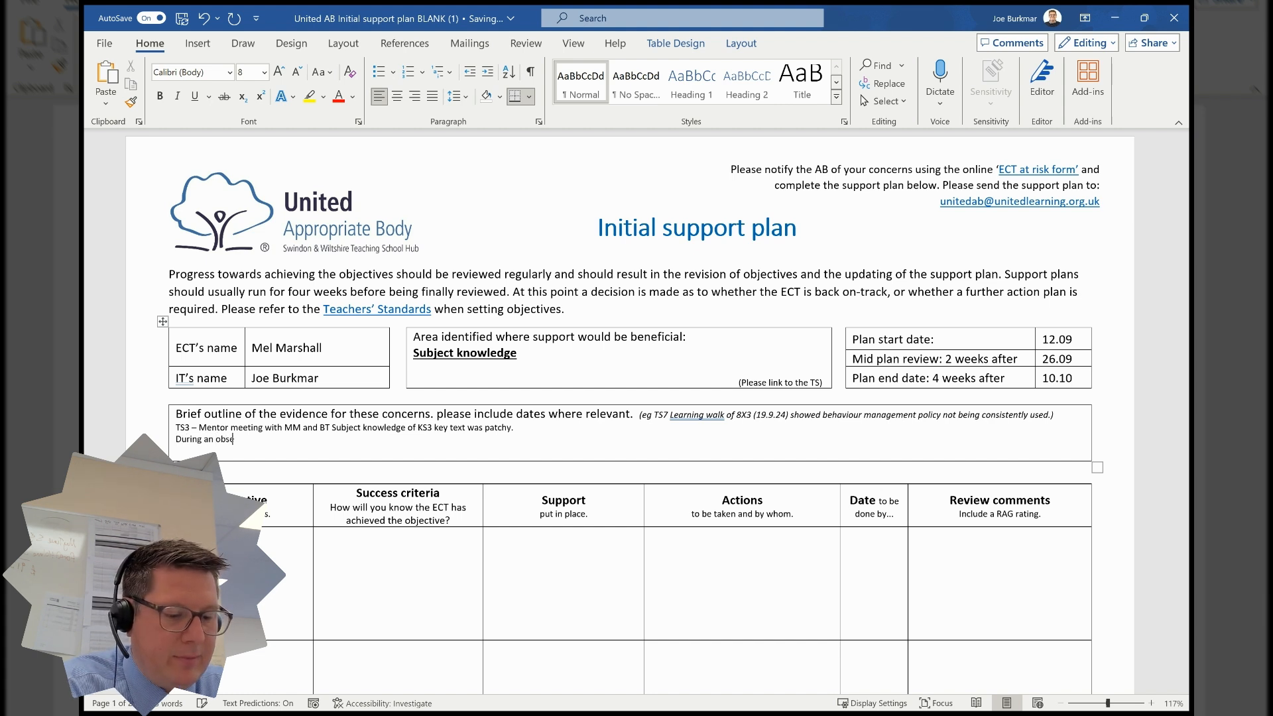
{"action": "type", "text": "rvation"}
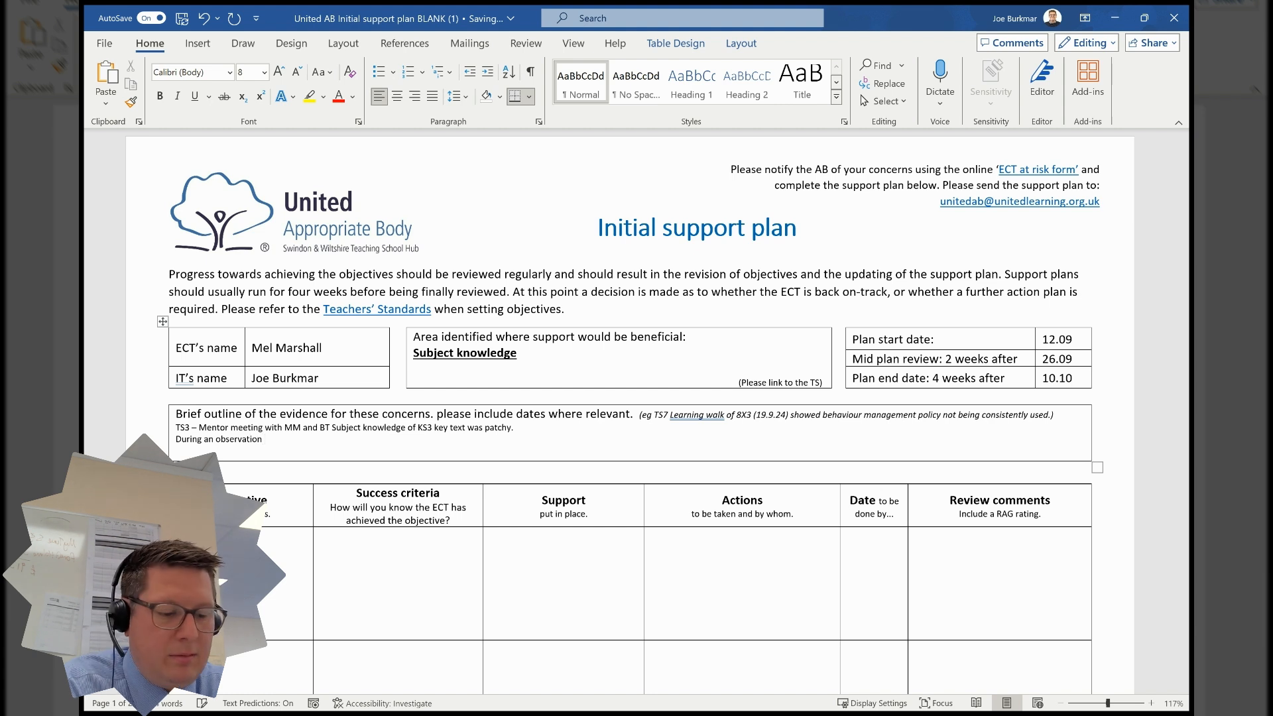
{"action": "type", "text": " by BT on "}
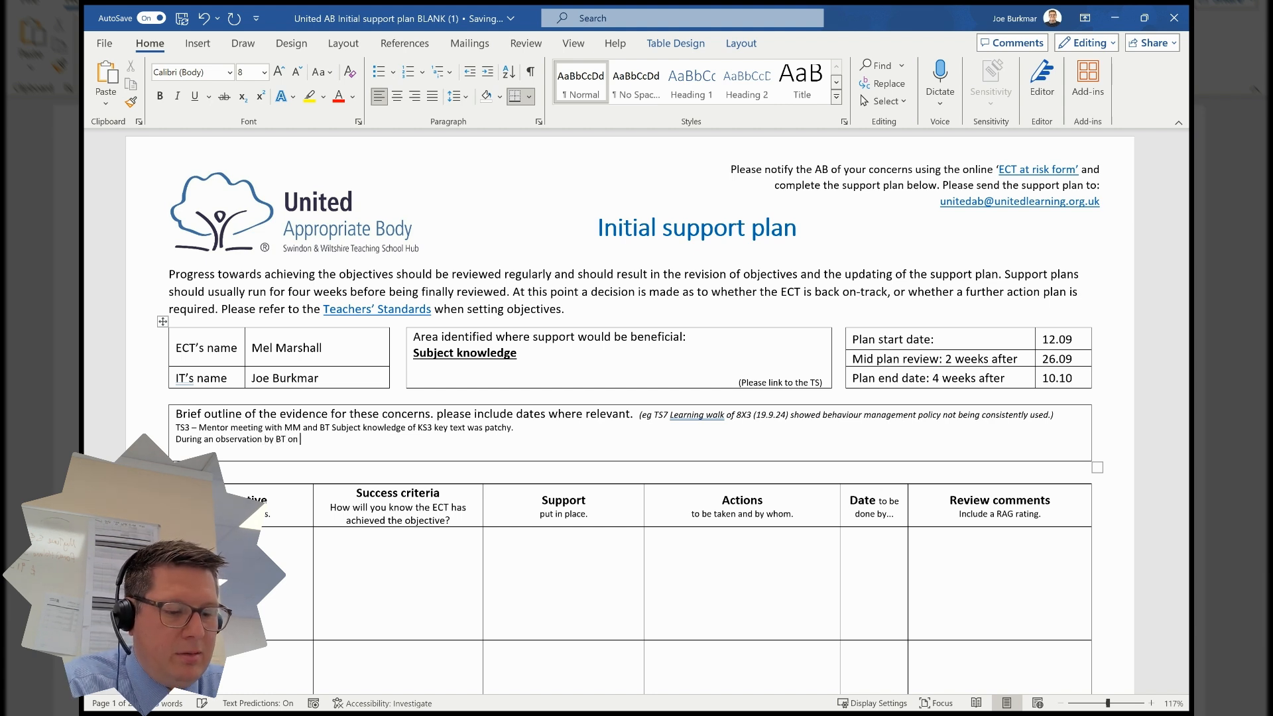
{"action": "type", "text": "5th Sept "}
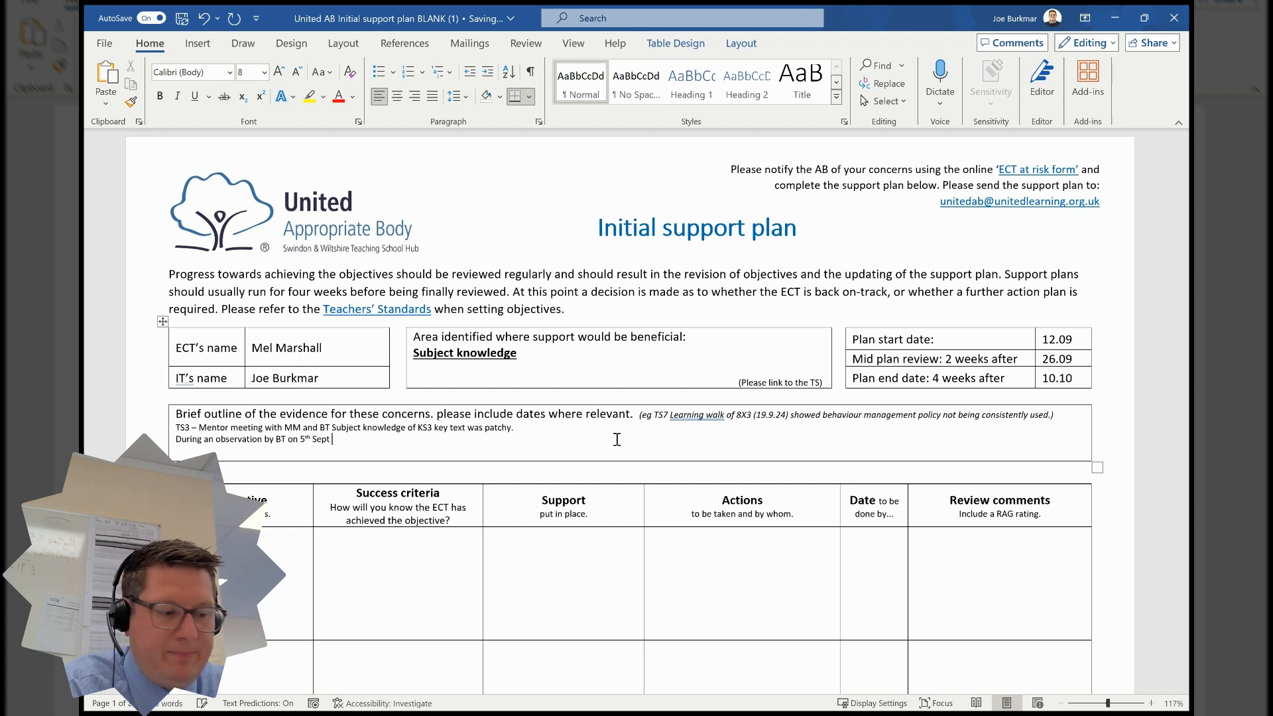
{"action": "type", "text": "- Misconceptions were not address"}
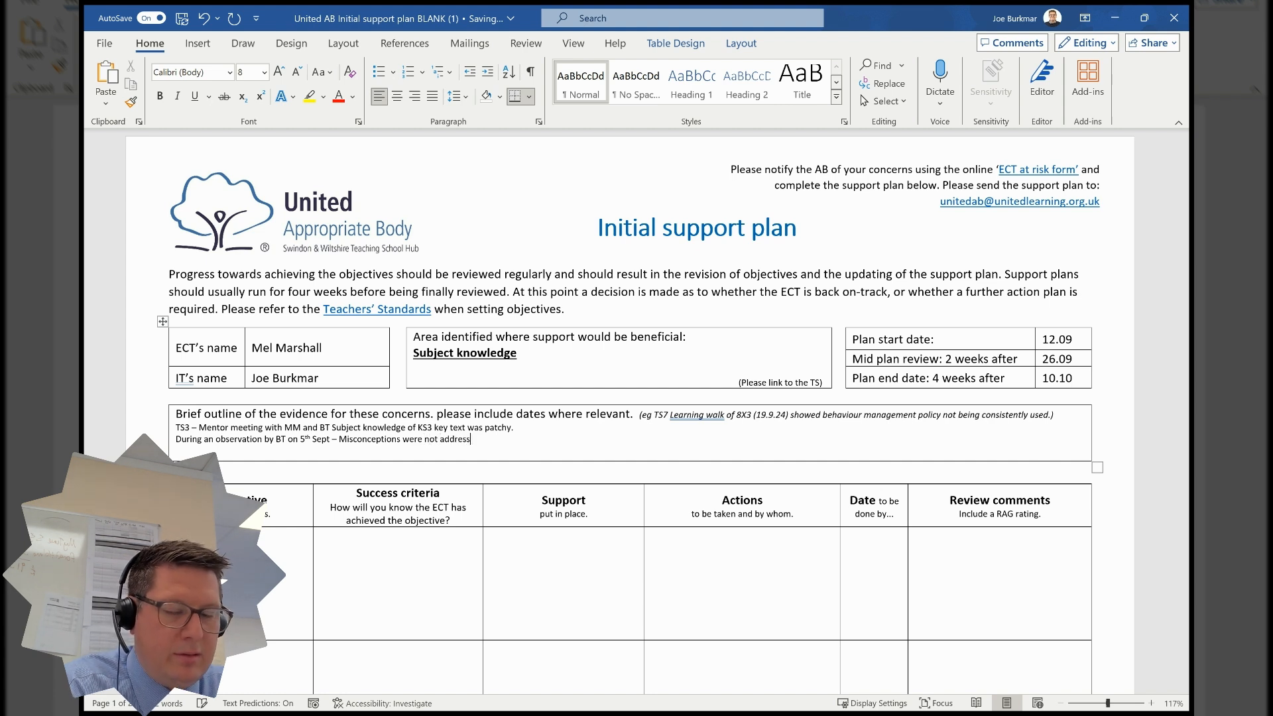
{"action": "type", "text": "ed and there w"}
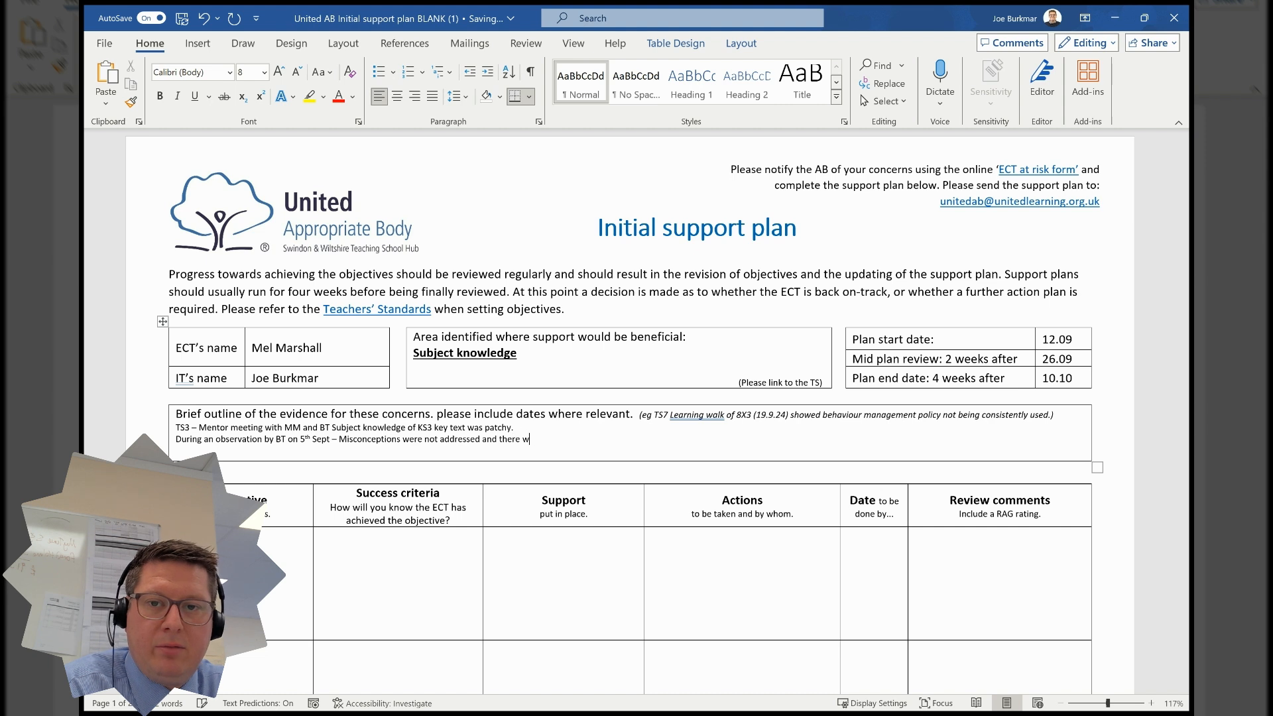
{"action": "type", "text": "as incorr"}
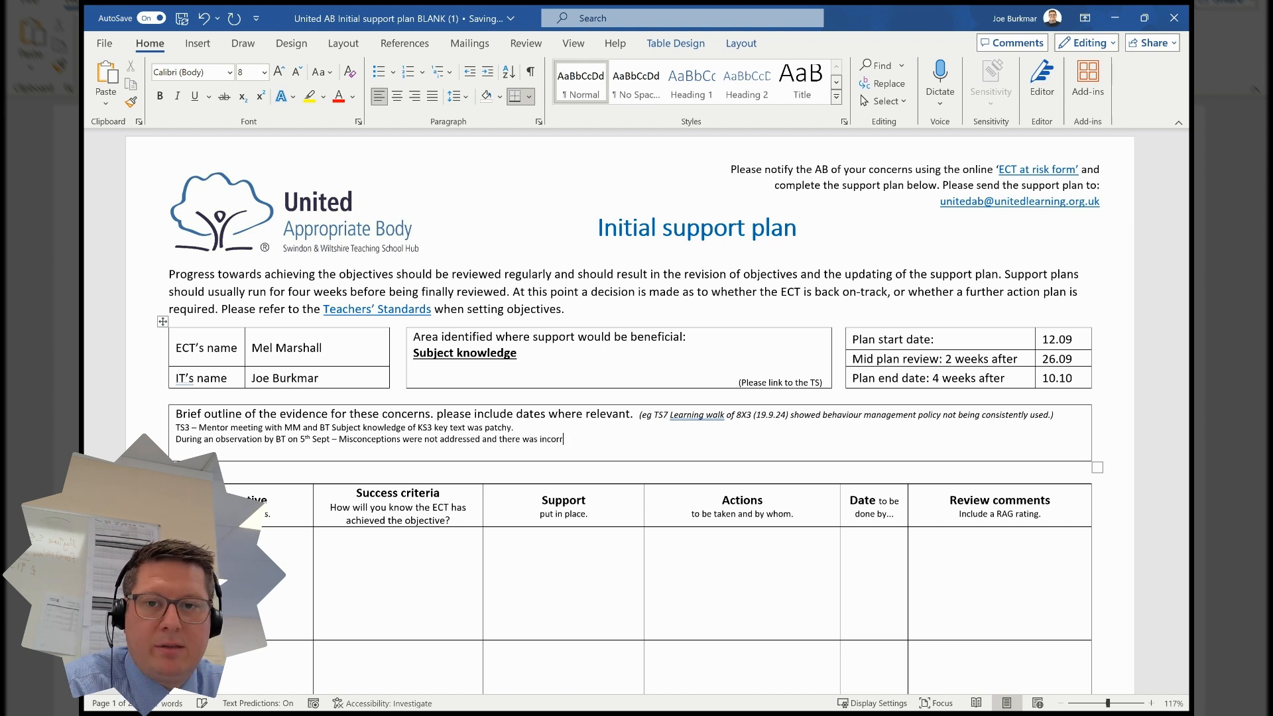
{"action": "type", "text": "ect content "}
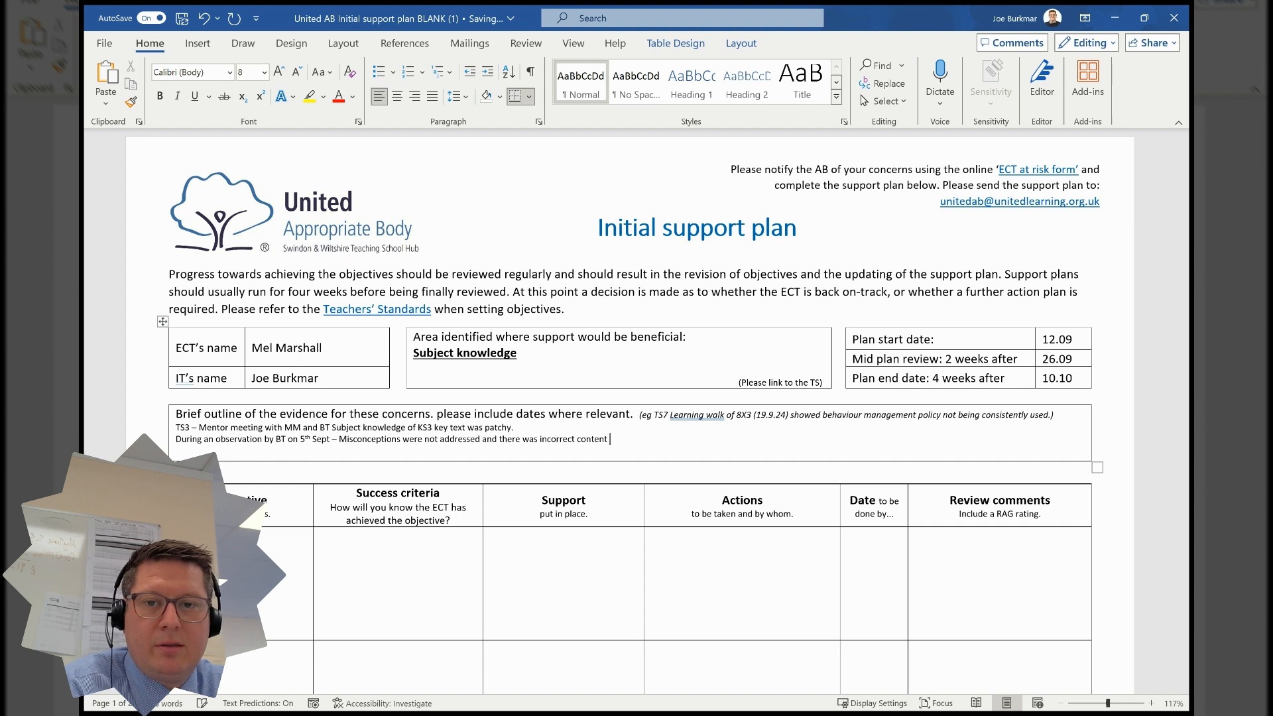
{"action": "type", "text": "on the PP."}
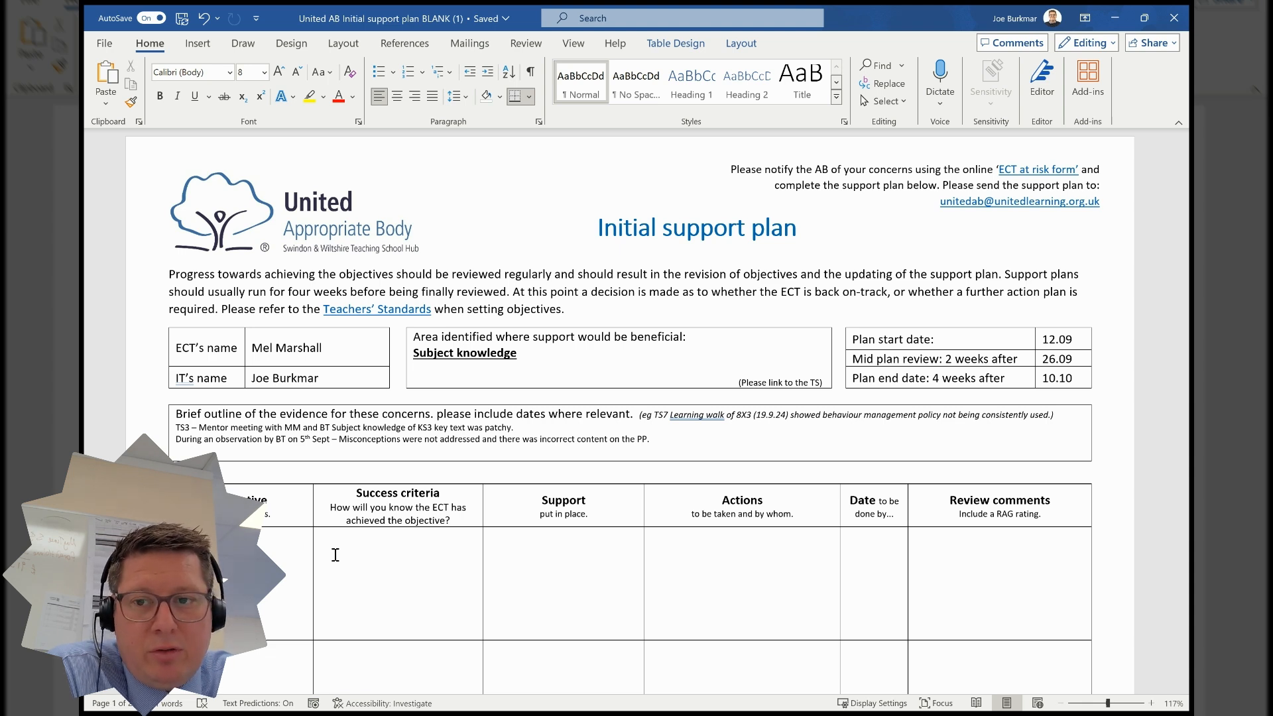
- Correct the first objective's text and extend it with 'Blood Br'
{"action": "key", "text": "ctrl+z"}
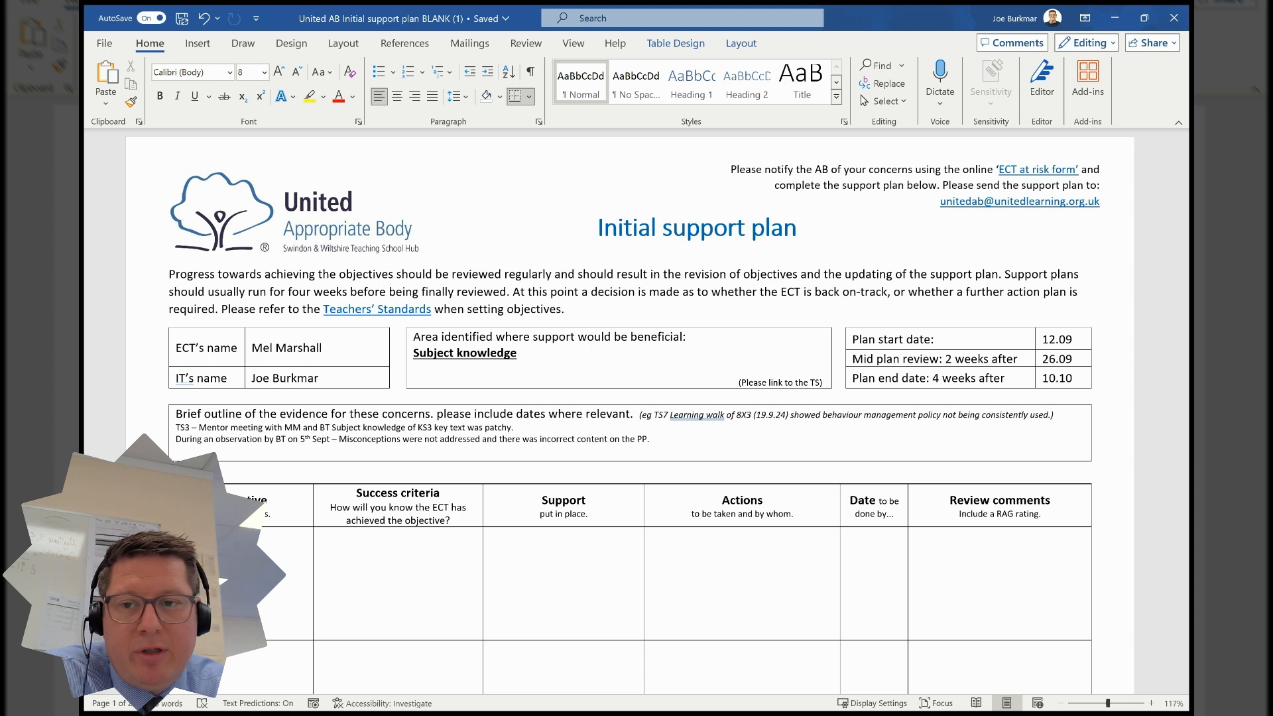
{"action": "key", "text": "BackSpace"}
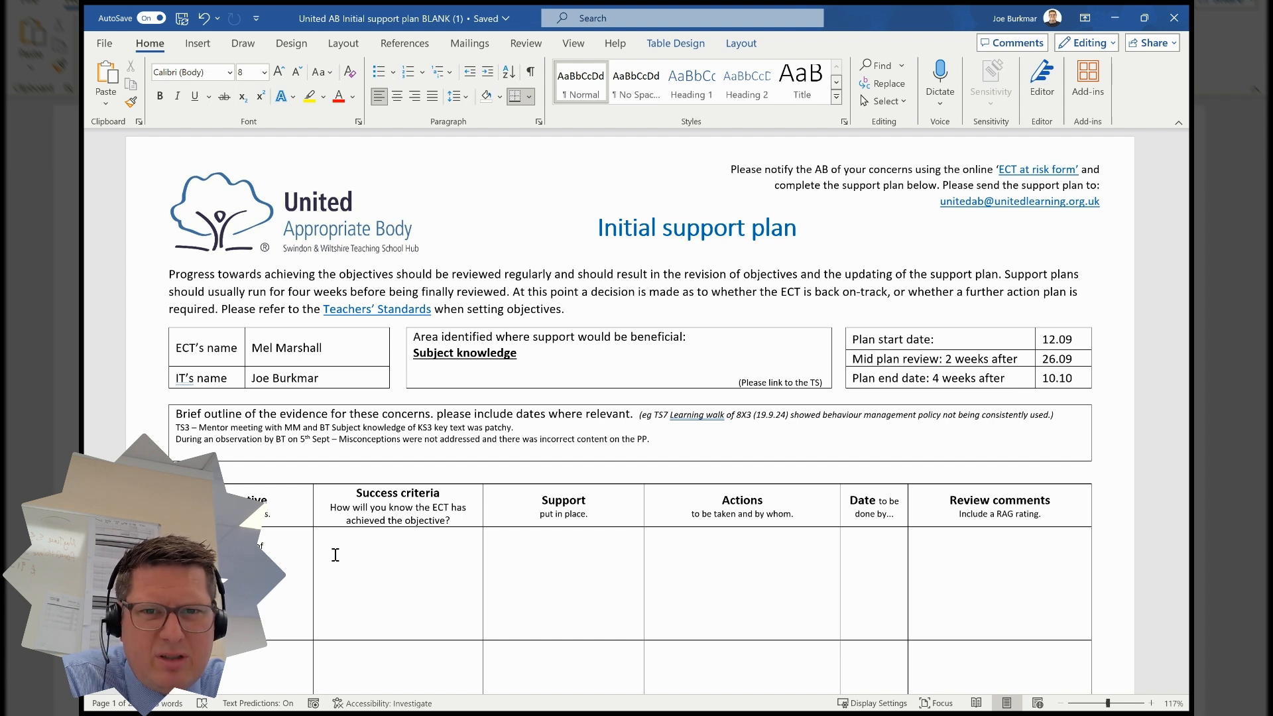
{"action": "type", "text": "Blood "}
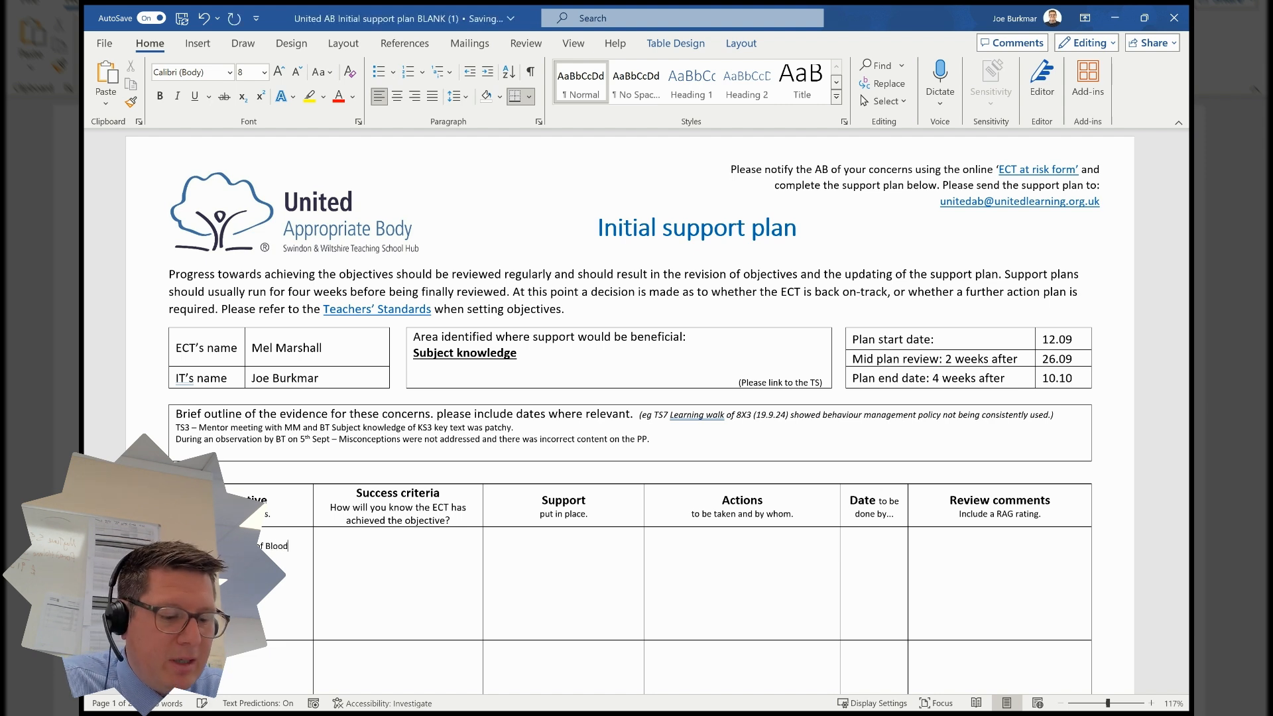
{"action": "type", "text": "Br"}
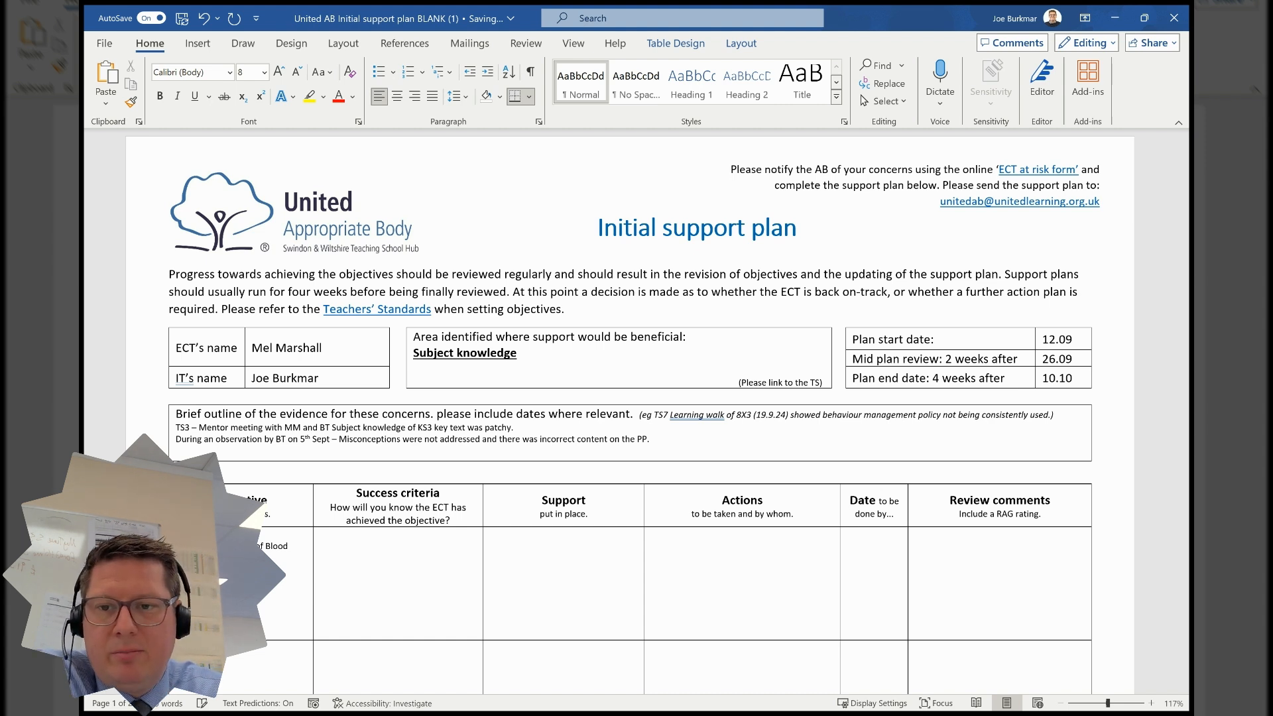
- In the first Success criteria cell, enter 'Assessment of [ECT's initials] Subject knowledge by completing a short quiz on Act 1 of BB.'
{"action": "left_click", "coordinate": [378, 545]}
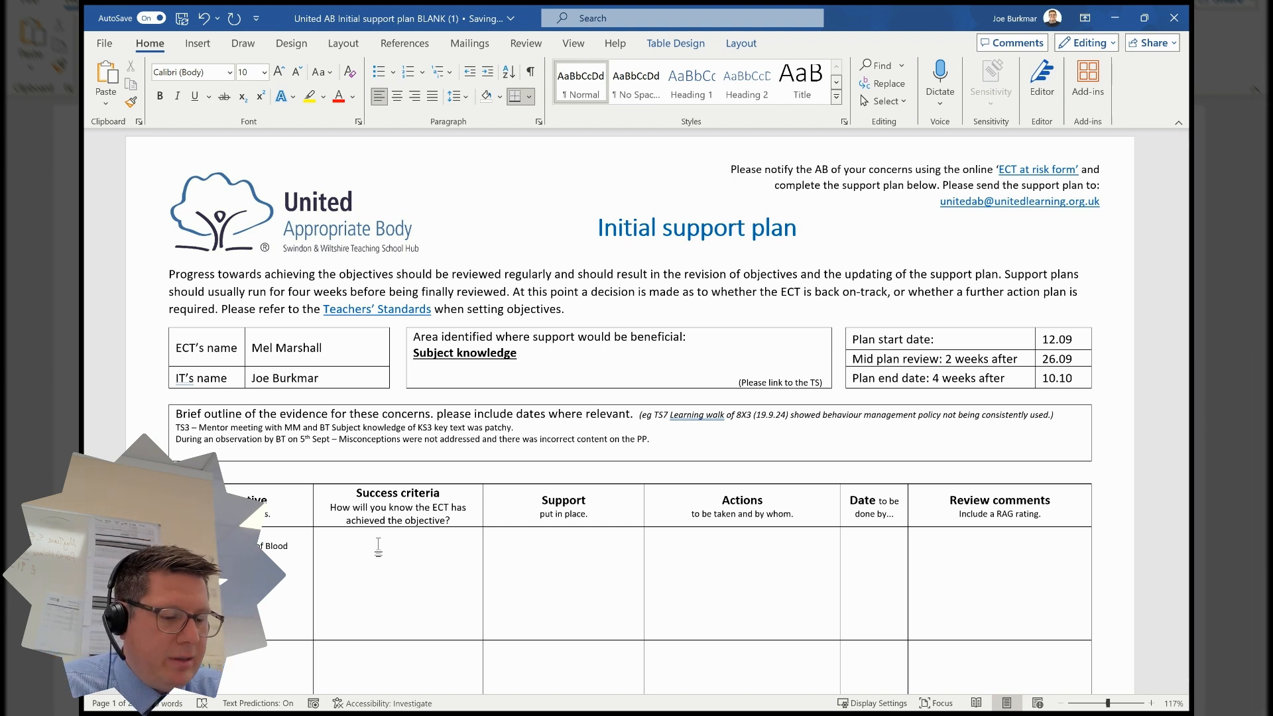
{"action": "type", "text": "Assessment of"}
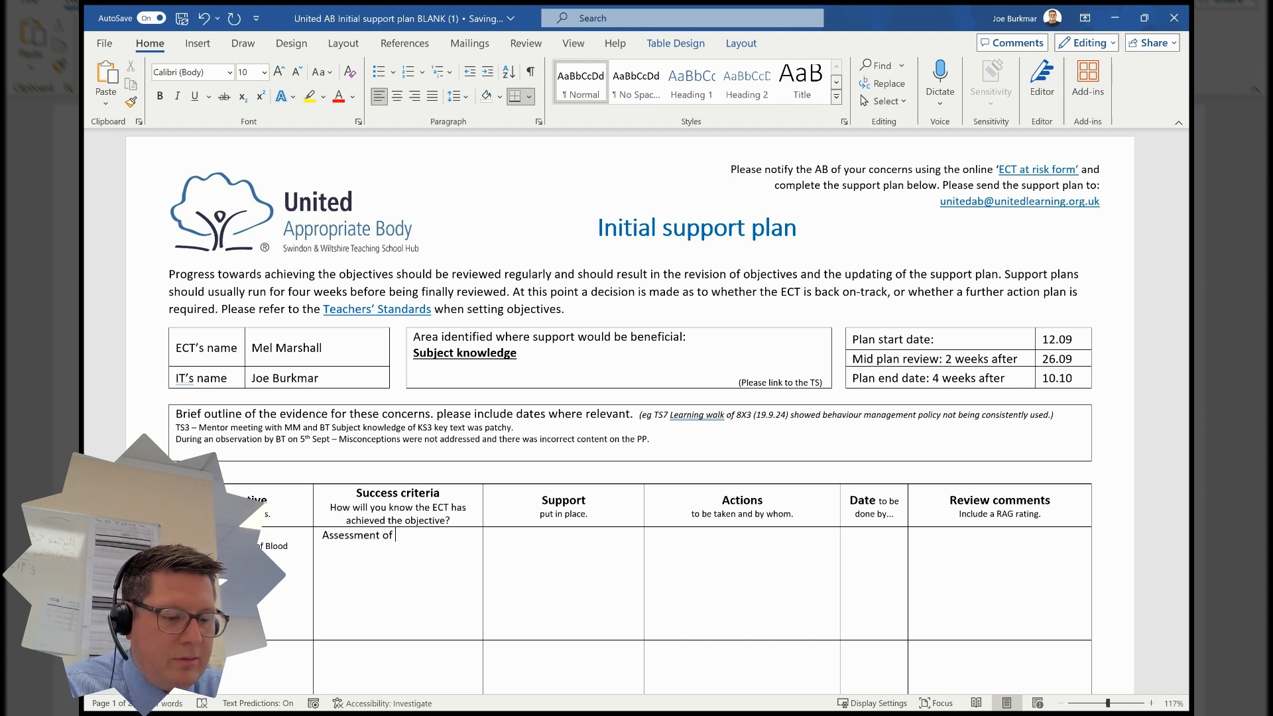
{"action": "type", "text": " MM Subject knowledge by comp"}
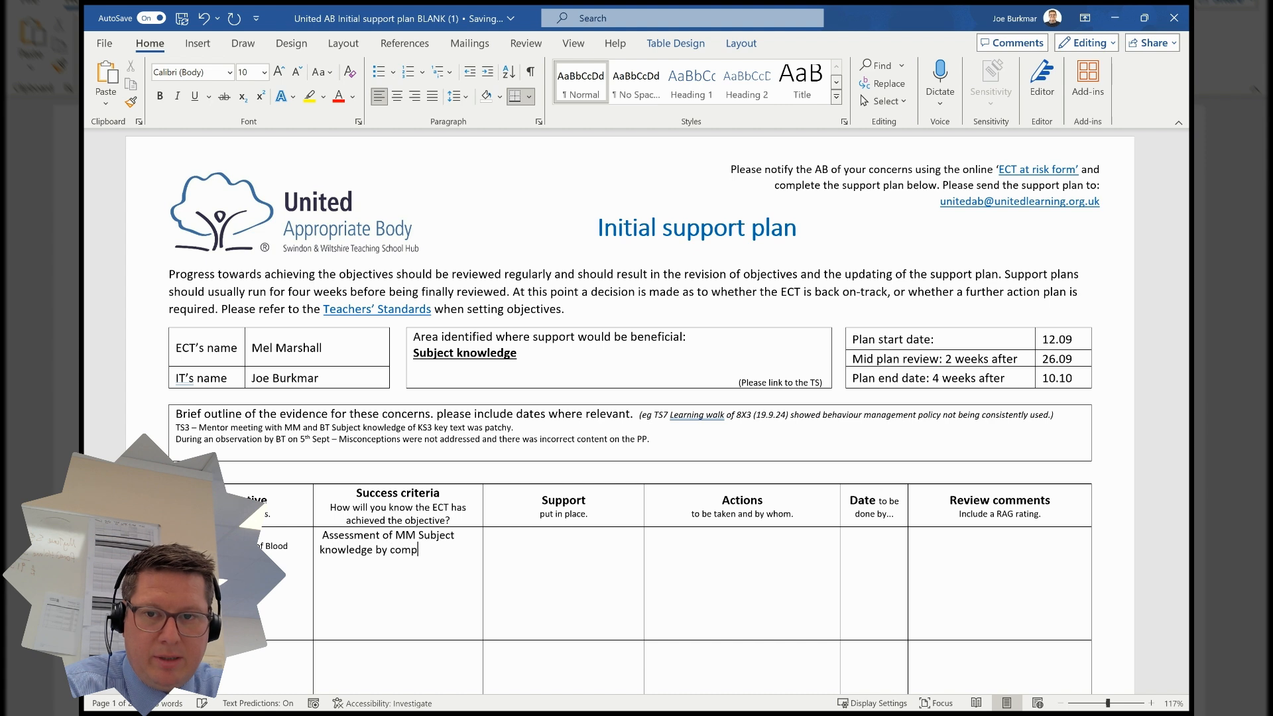
{"action": "type", "text": "leting a sho"}
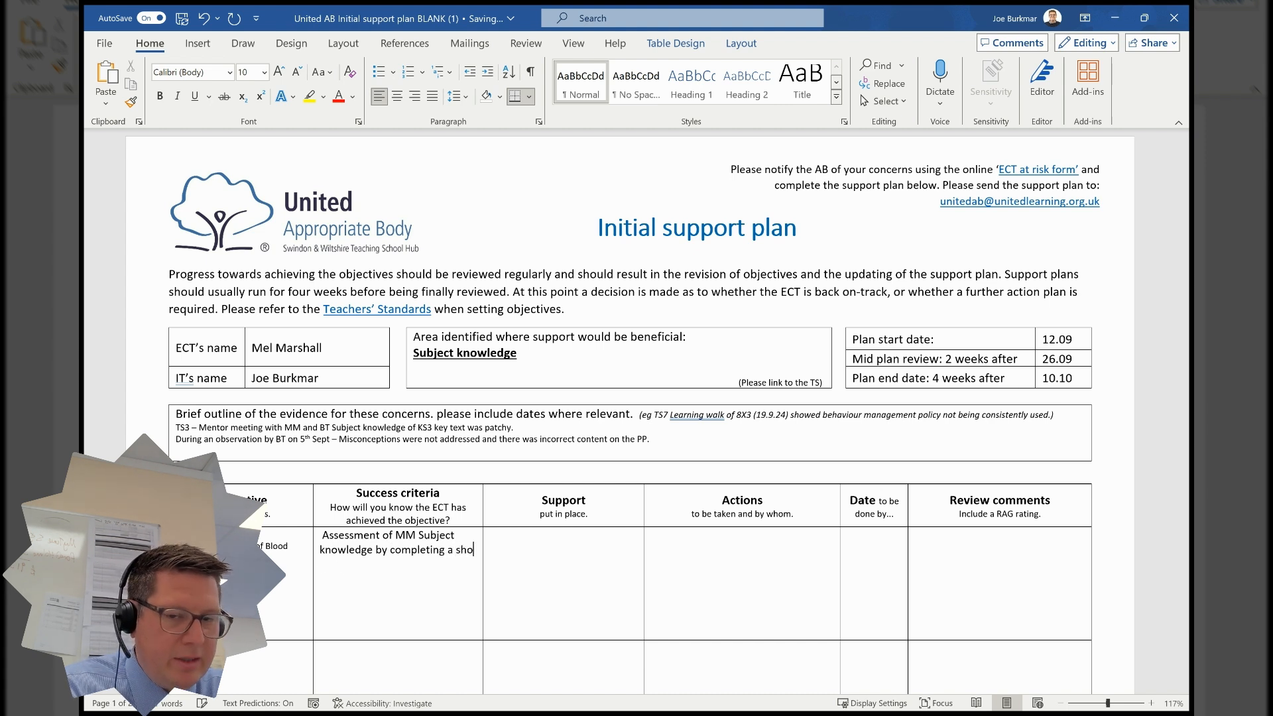
{"action": "type", "text": "rt quiz on"}
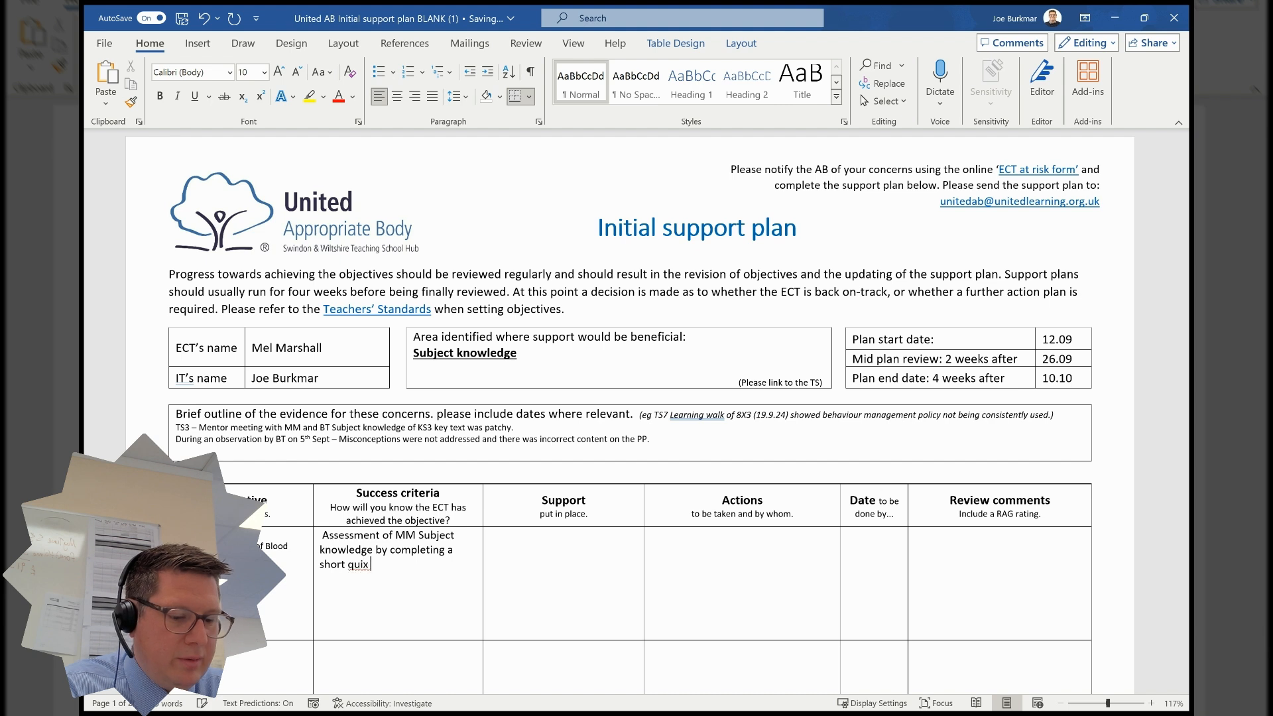
{"action": "type", "text": " Act"}
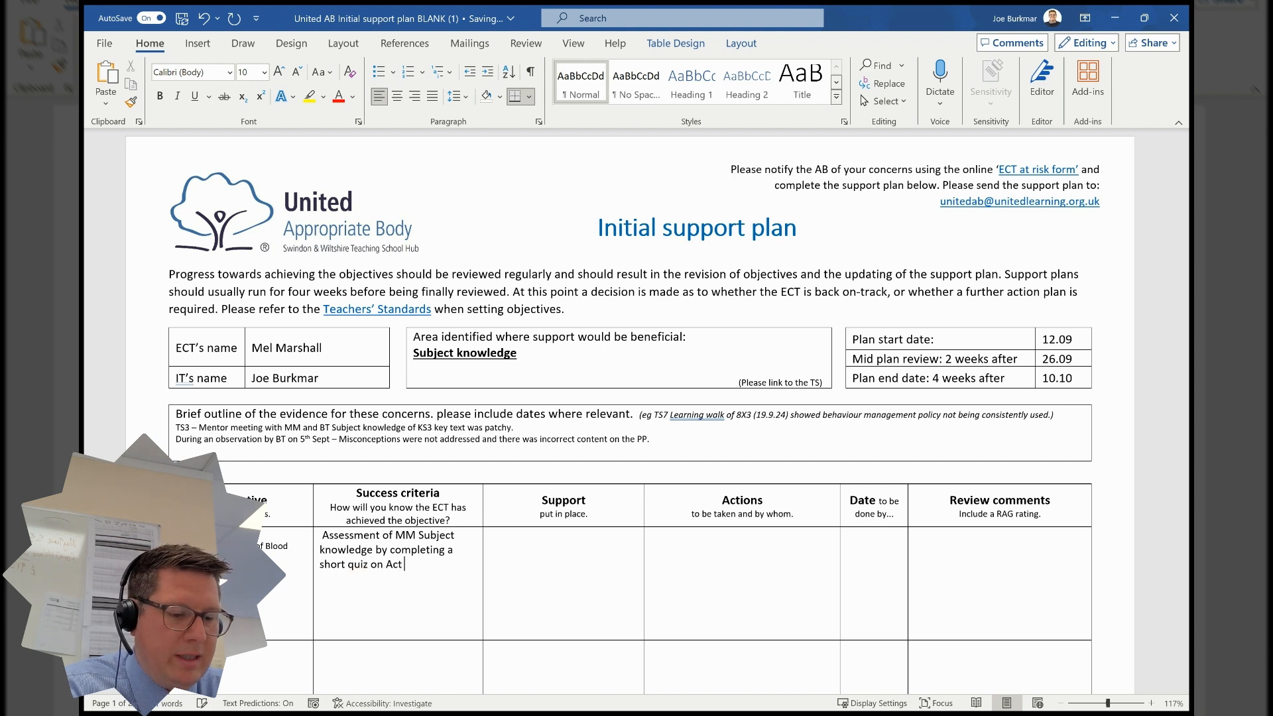
{"action": "type", "text": " 1 of BB."}
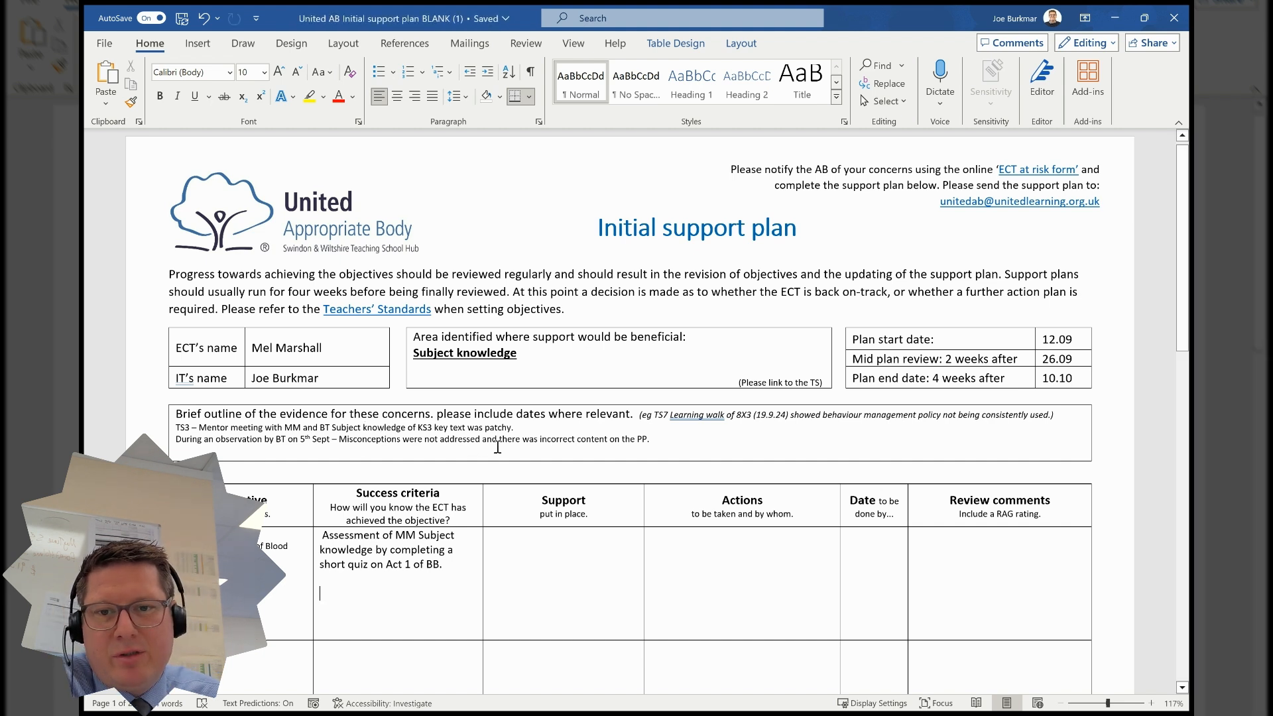
- Add a second criterion line: 'Subject knowledge will not be a concern raised during lesson observations.'
{"action": "left_click", "coordinate": [392, 592]}
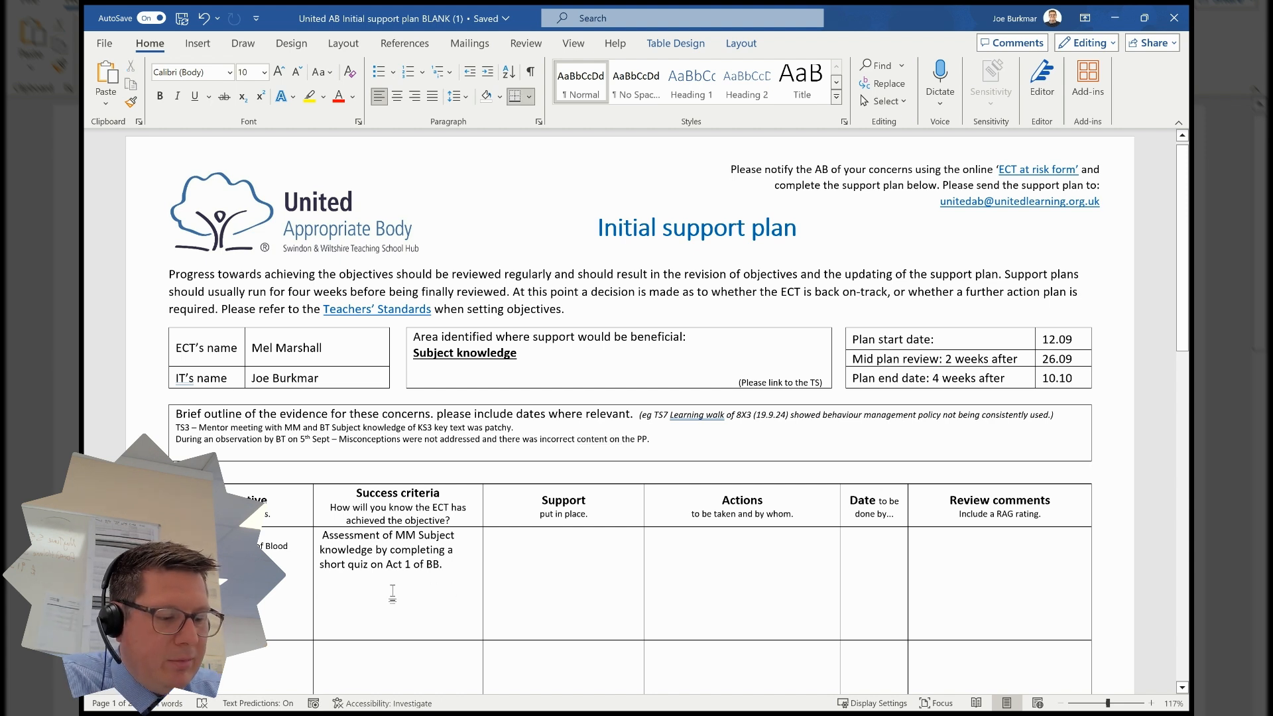
{"action": "type", "text": "Subject"}
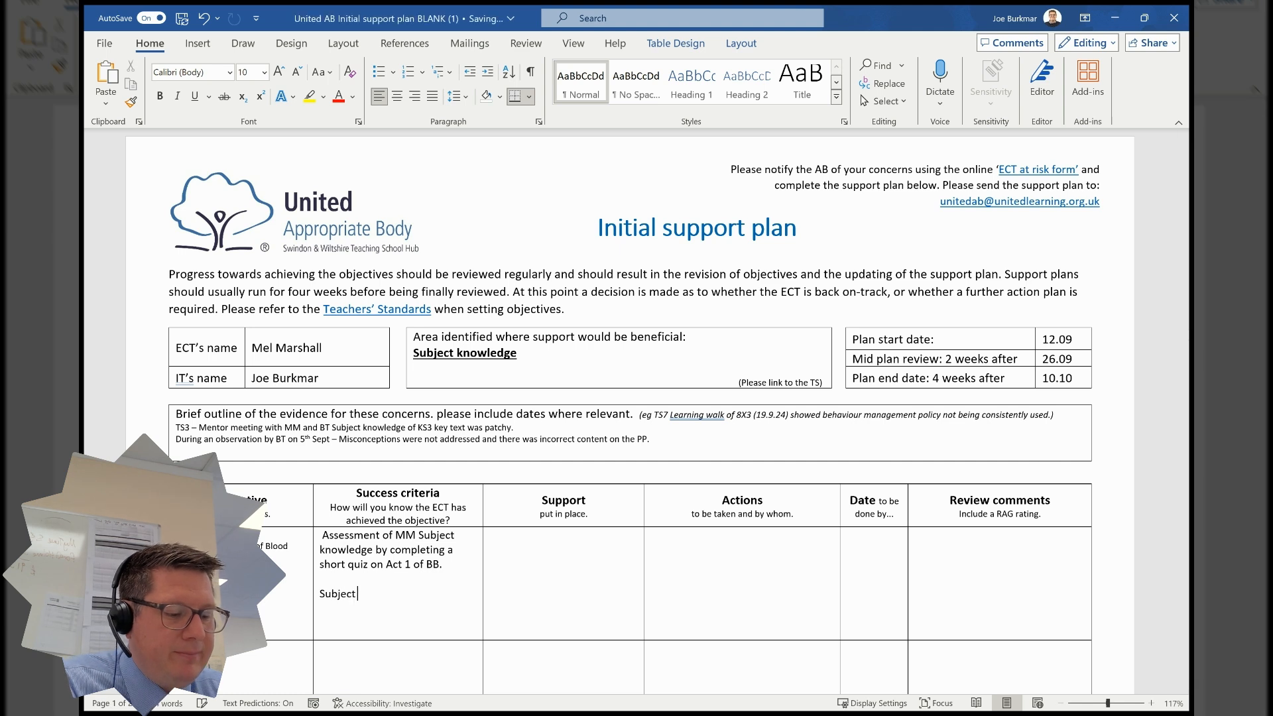
{"action": "type", "text": " knowledge will "}
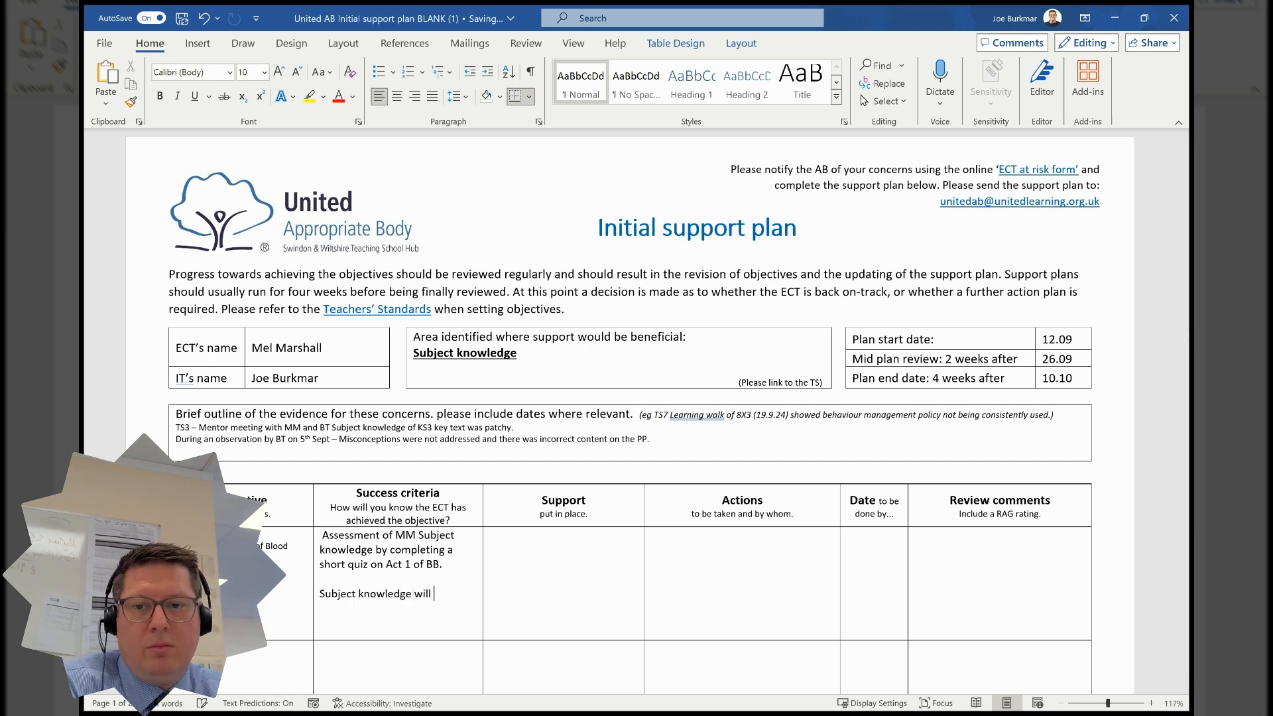
{"action": "type", "text": "not b"}
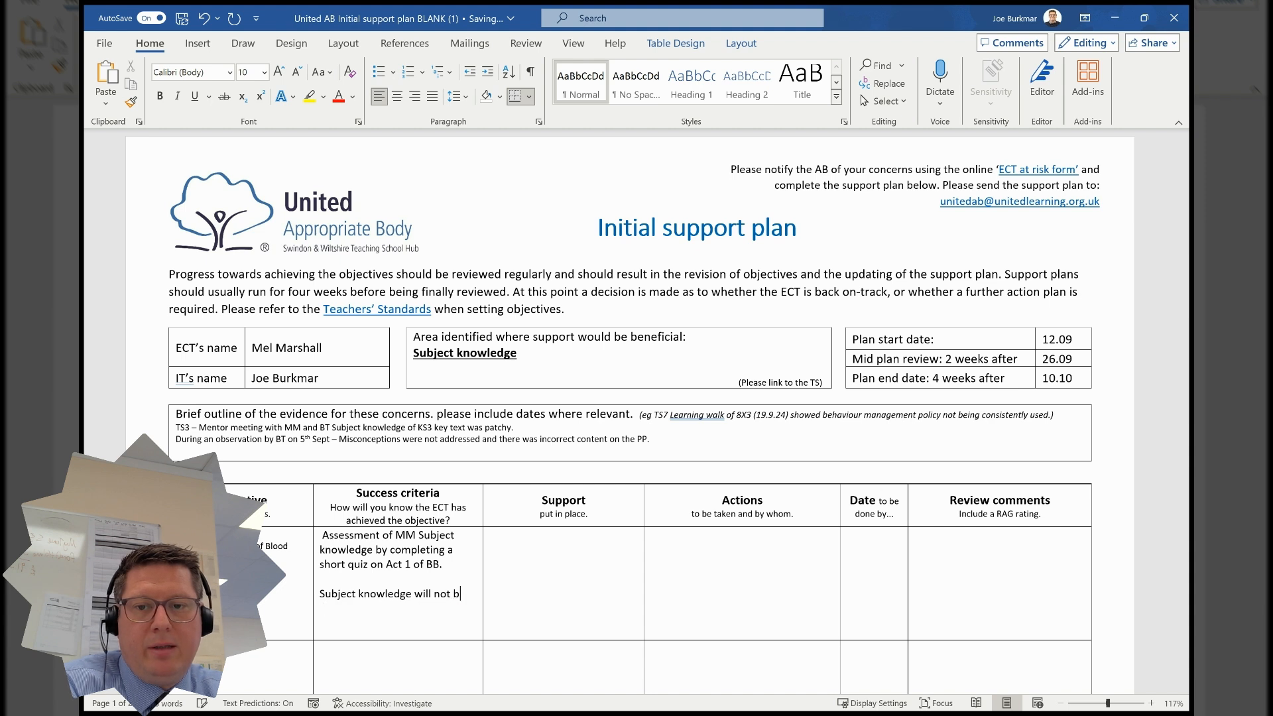
{"action": "type", "text": "e a concern "}
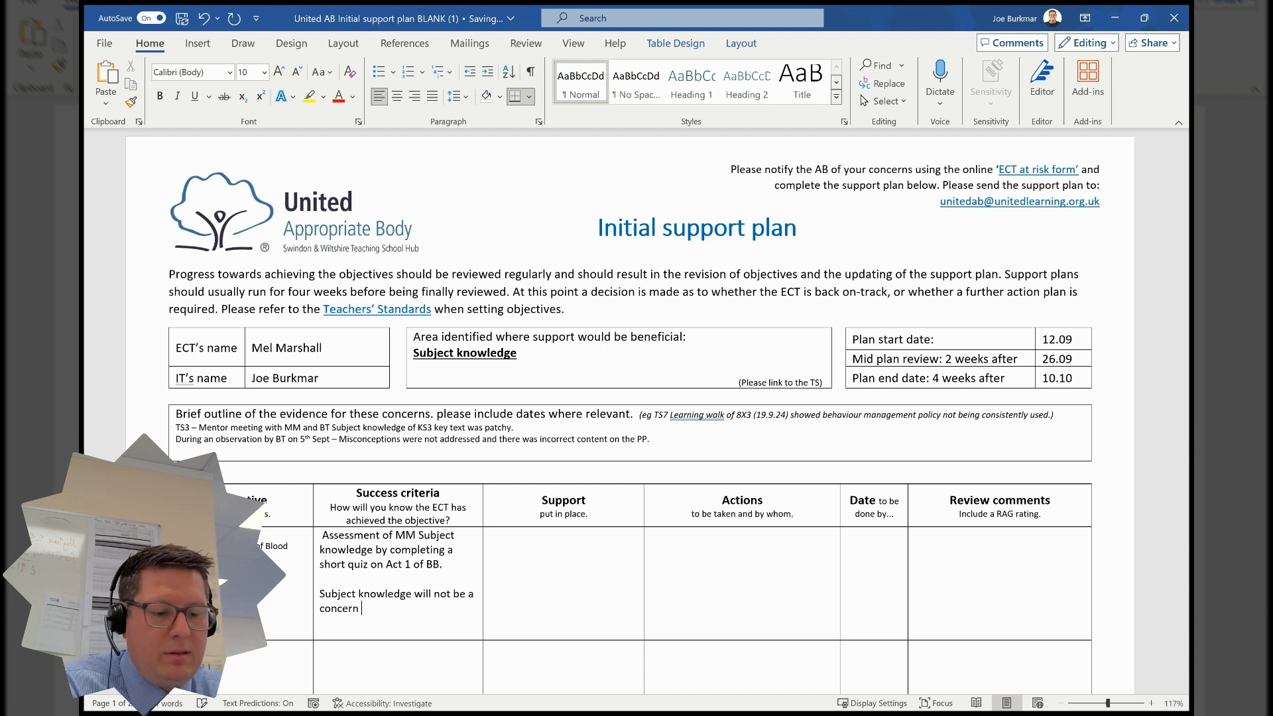
{"action": "type", "text": "raised during "}
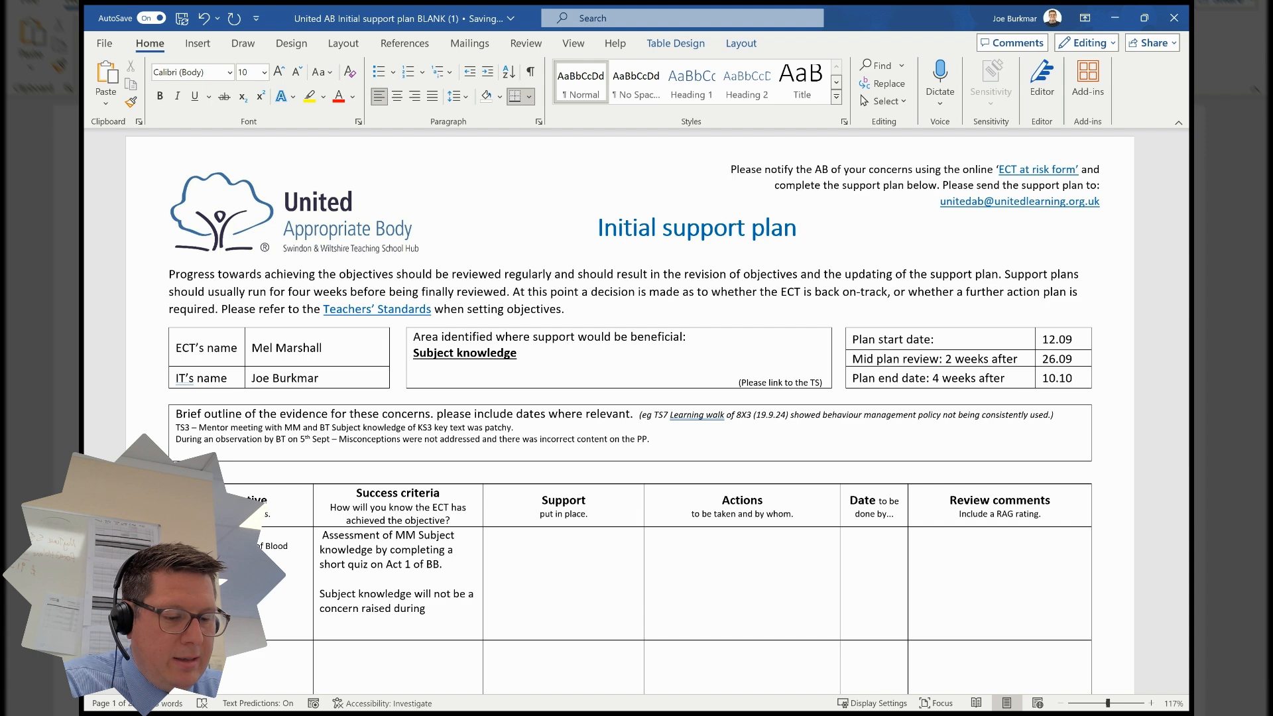
{"action": "type", "text": "lesson o"}
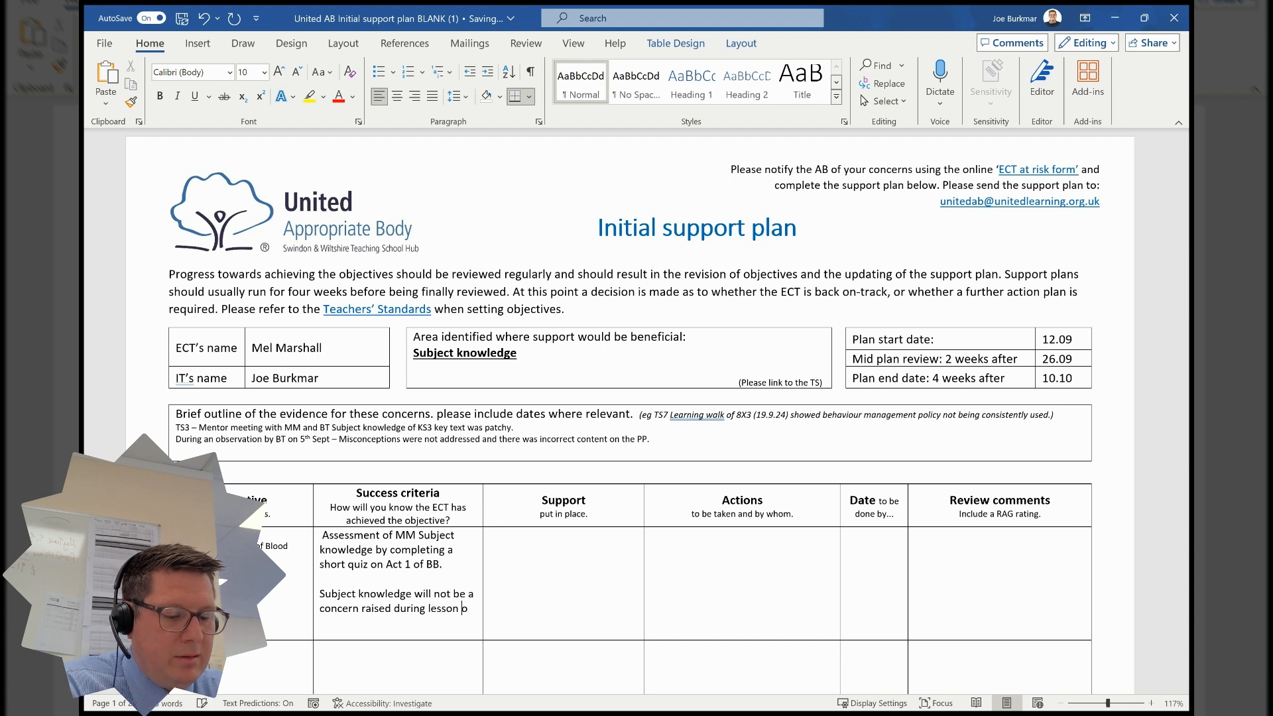
{"action": "type", "text": "bservations."}
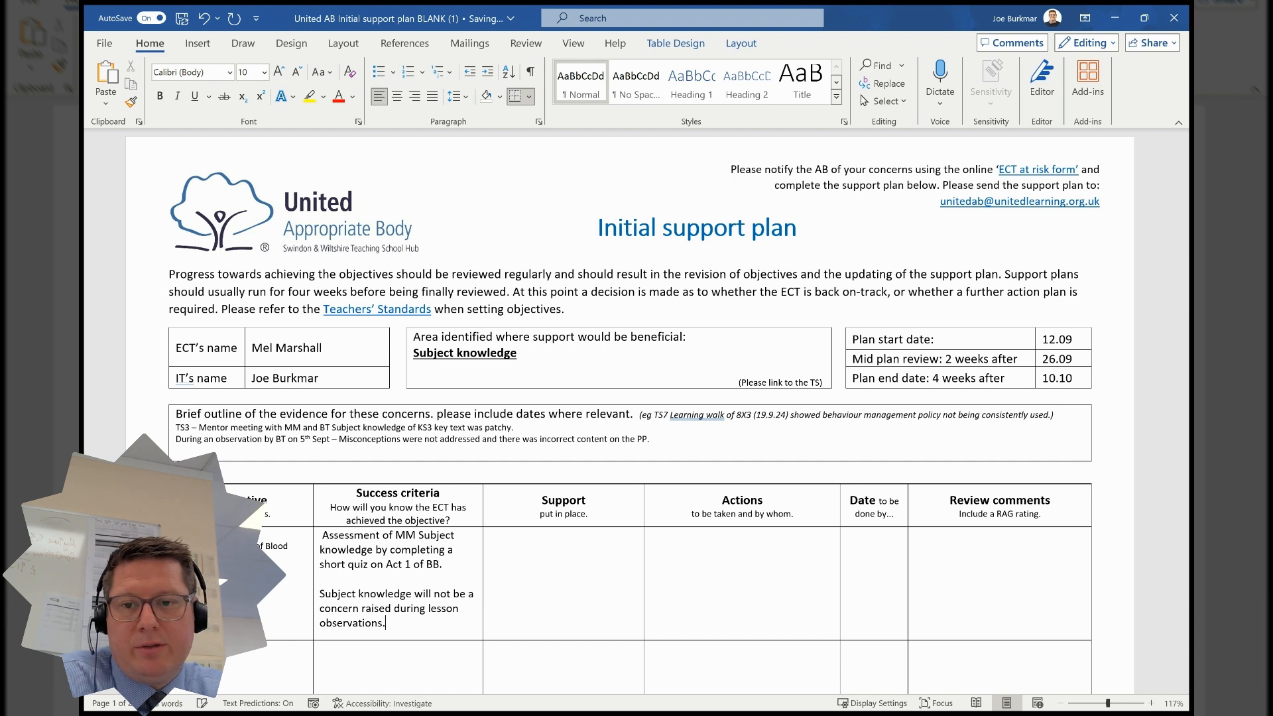
{"action": "key", "text": "Return"}
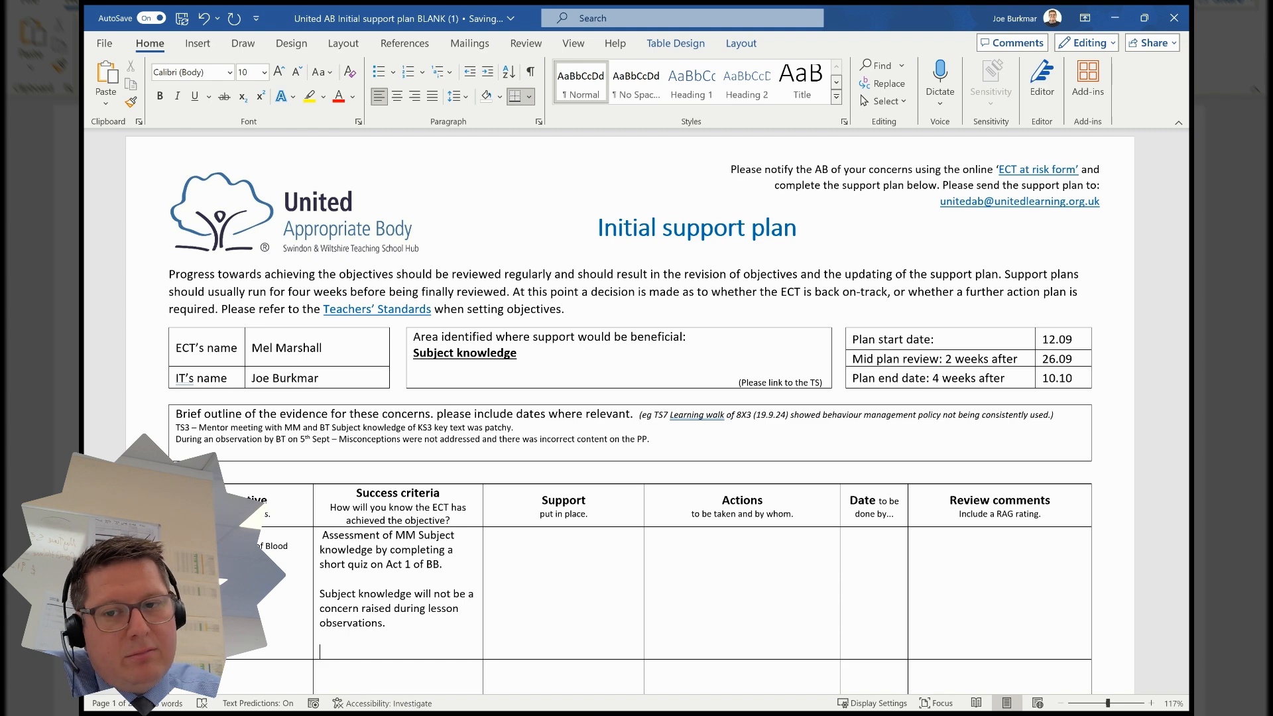
{"action": "scroll", "coordinate": [459, 489], "scroll_direction": "down", "scroll_amount": 5}
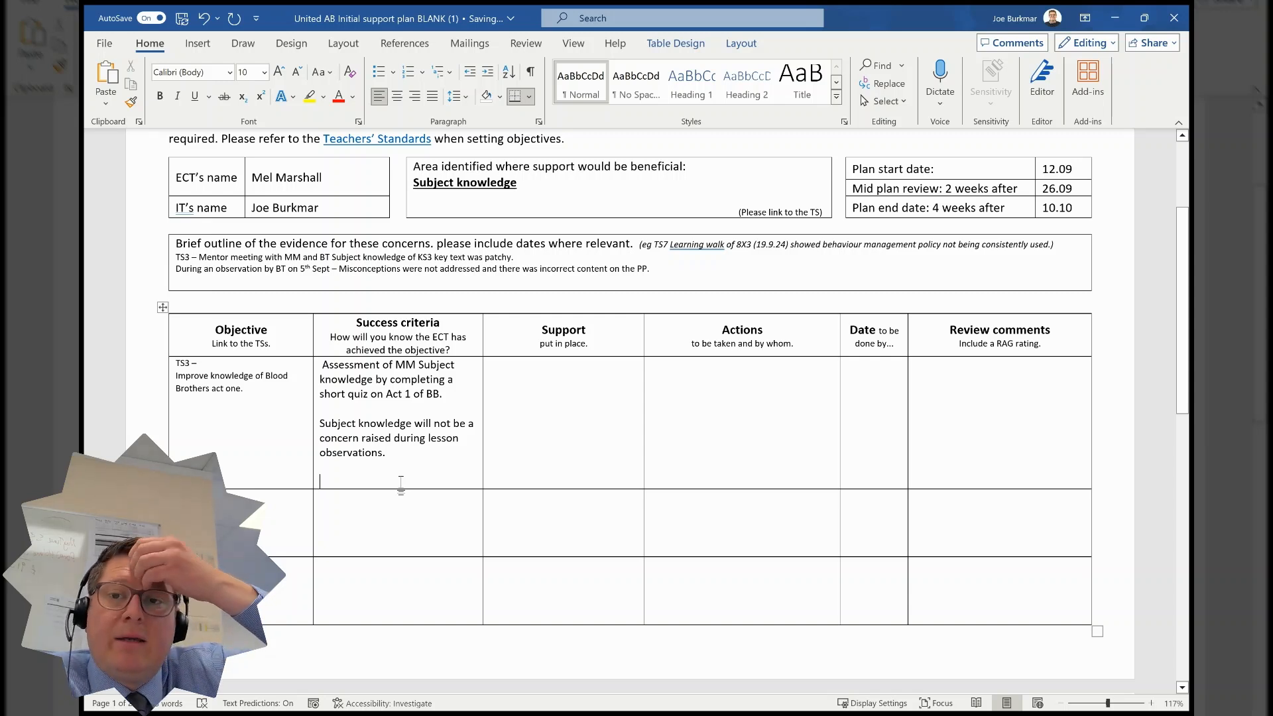
{"action": "type", "text": "Misconcepo"}
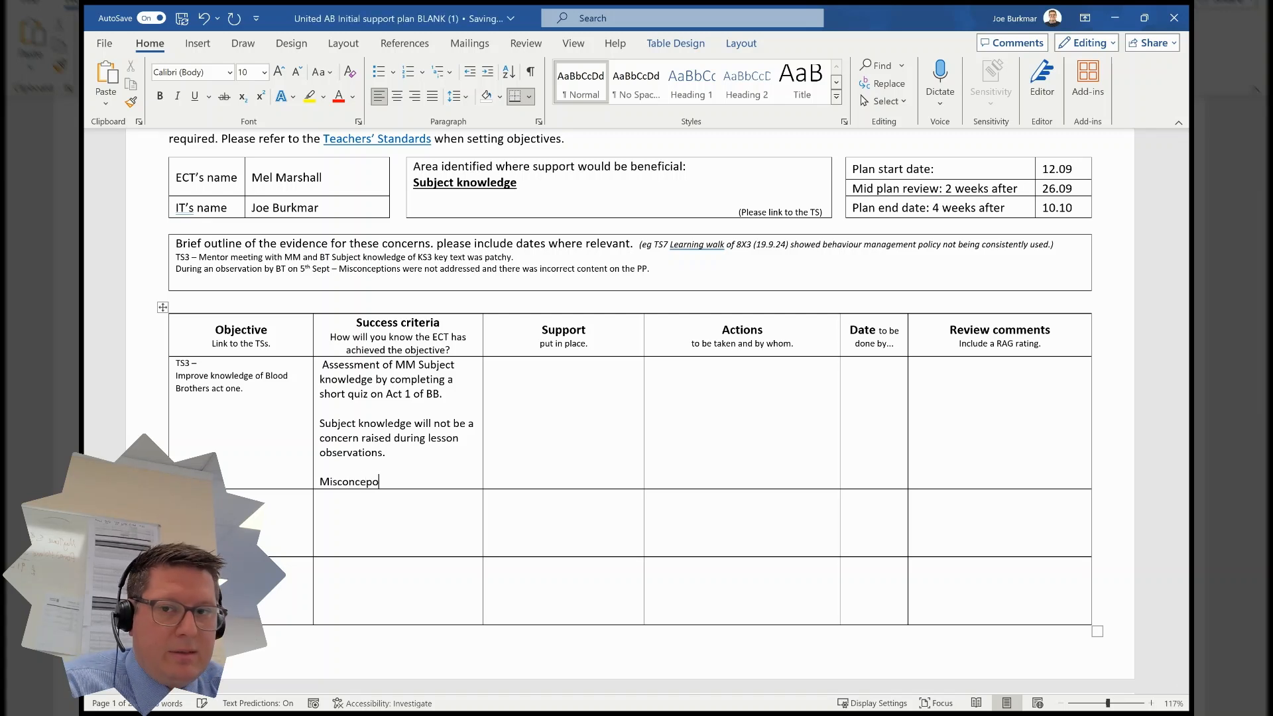
{"action": "key", "text": "BackSpace"}
{"action": "key", "text": "BackSpace"}
{"action": "type", "text": "p"}
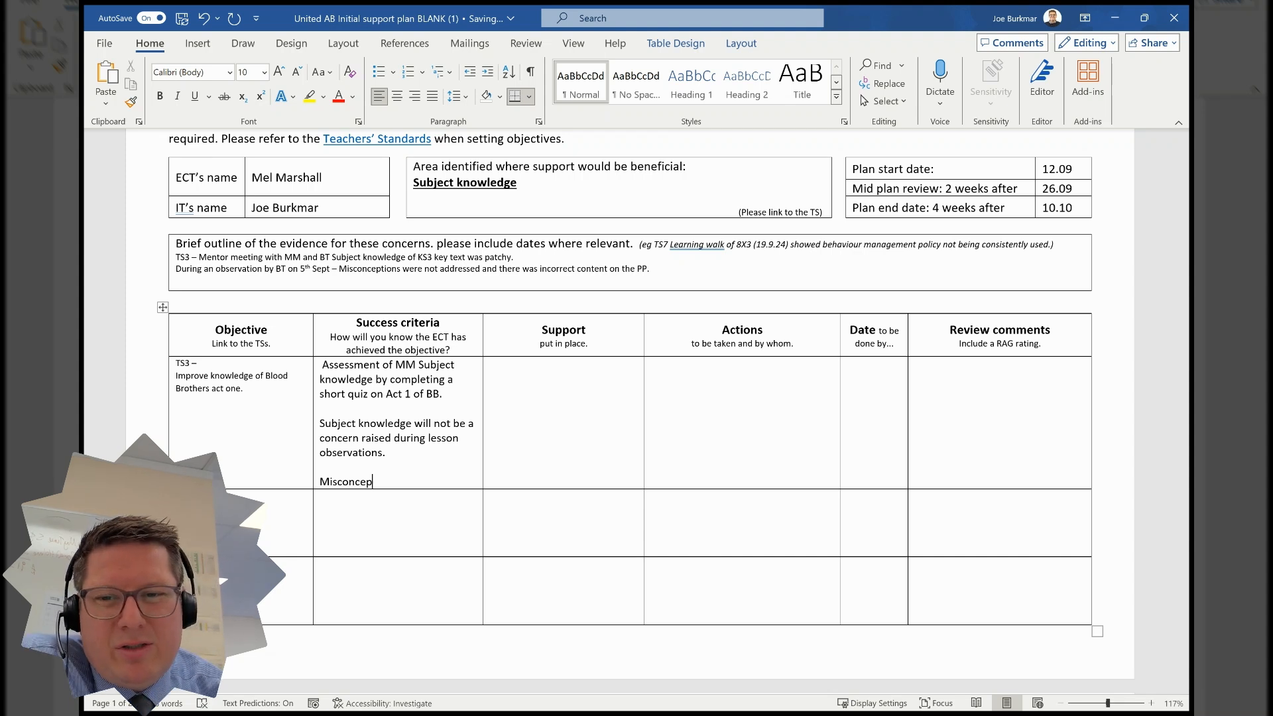
{"action": "key", "text": "BackSpace"}
{"action": "key", "text": "BackSpace"}
{"action": "key", "text": "BackSpace"}
{"action": "key", "text": "BackSpace"}
{"action": "key", "text": "BackSpace"}
{"action": "key", "text": "BackSpace"}
{"action": "key", "text": "BackSpace"}
{"action": "key", "text": "BackSpace"}
{"action": "key", "text": "BackSpace"}
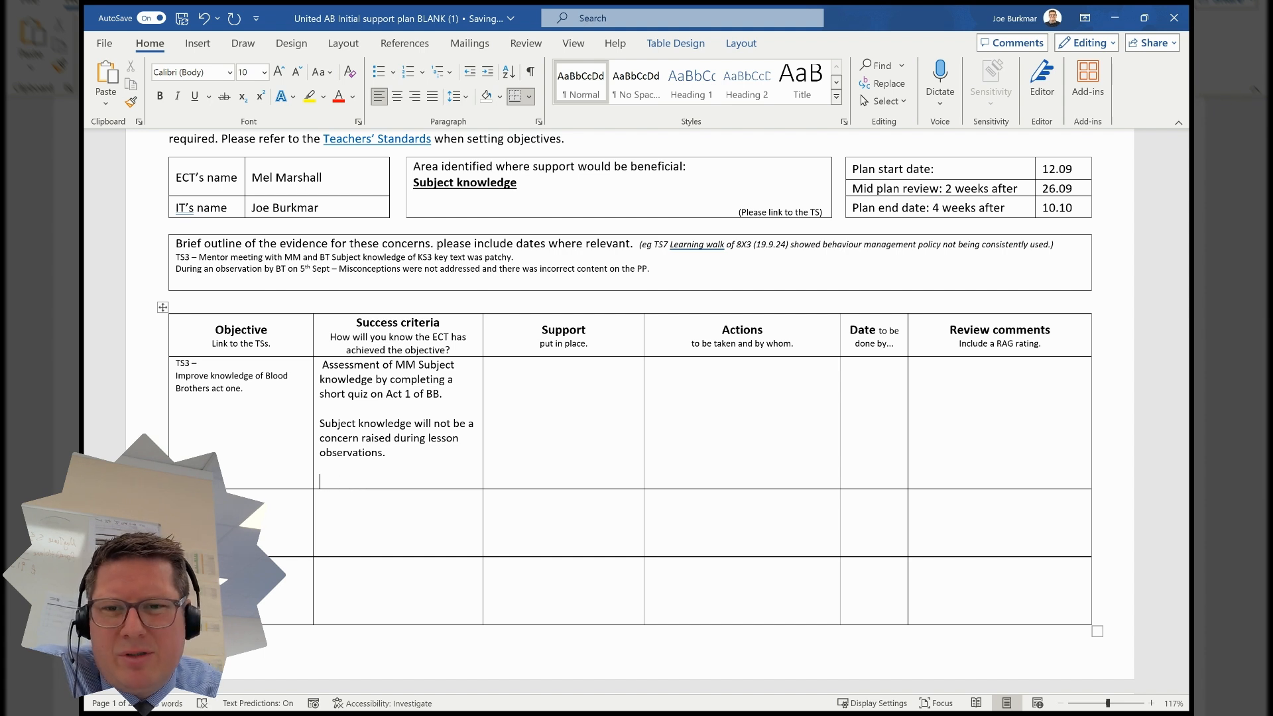
{"action": "key", "text": "BackSpace"}
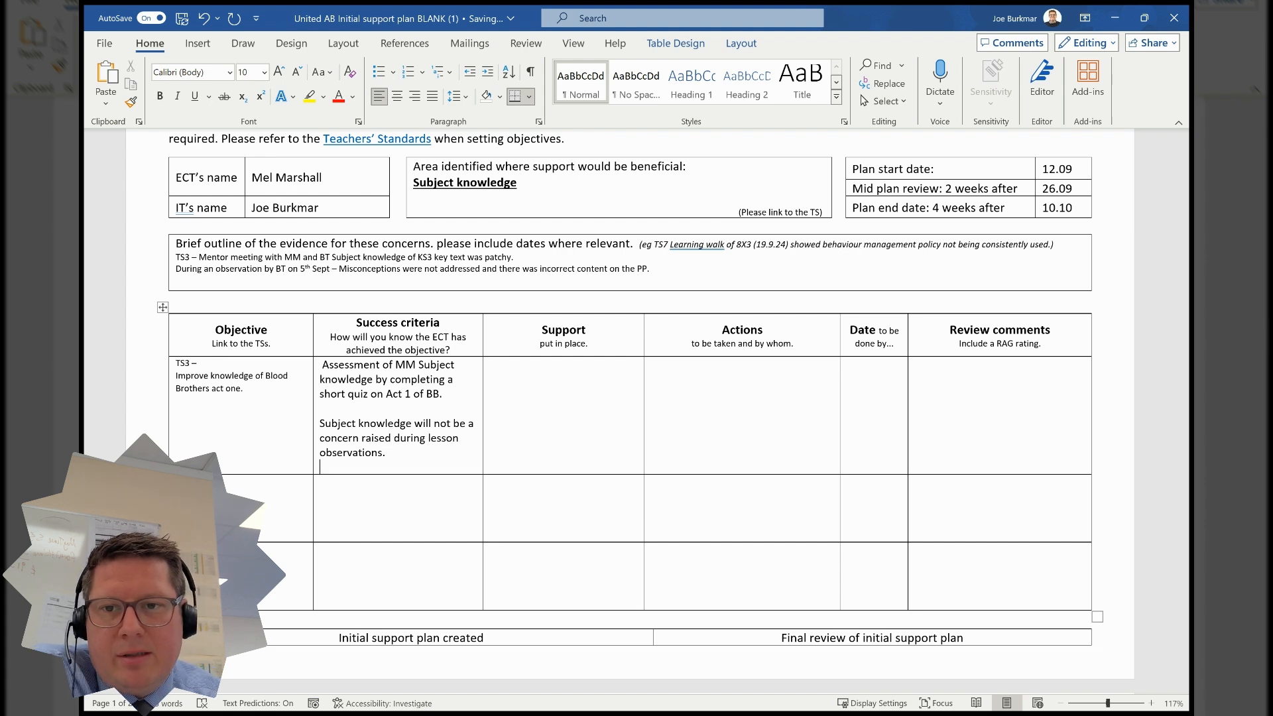
- Extend the quiz criterion with a sentence stating the ECT will score above 90%
{"action": "left_click", "coordinate": [447, 396]}
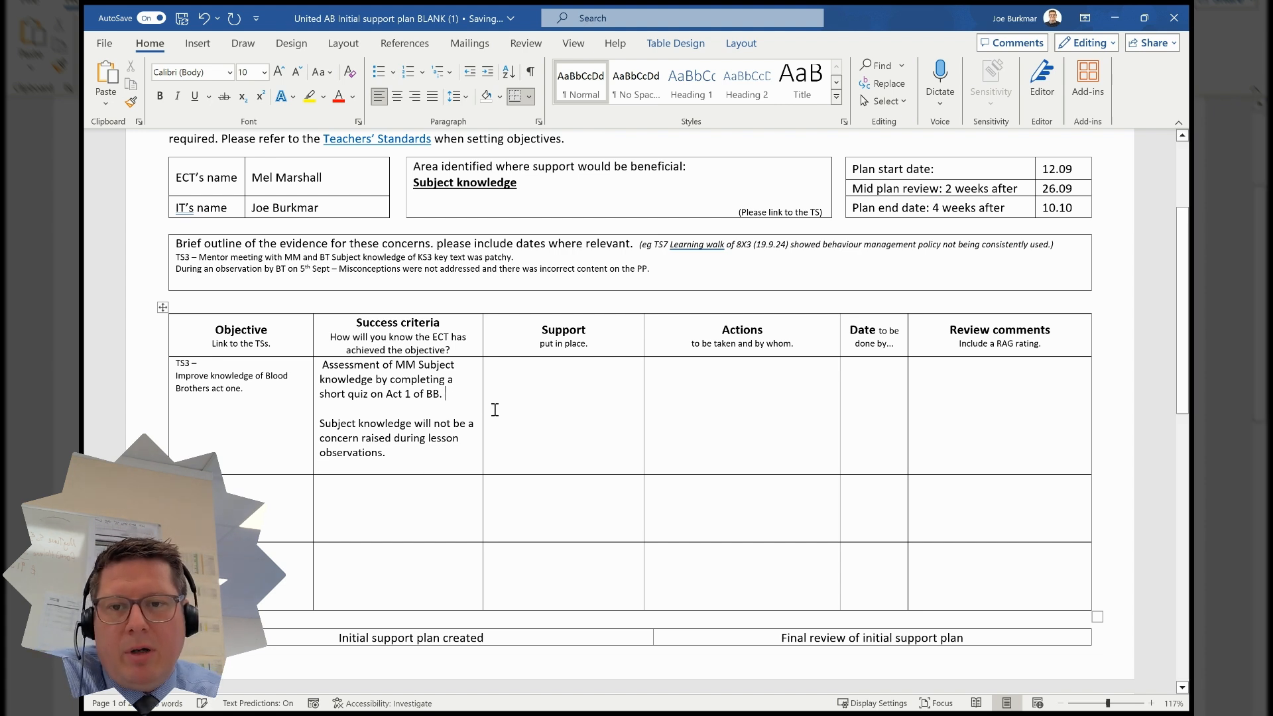
{"action": "key", "text": "BackSpace"}
{"action": "key", "text": "BackSpace"}
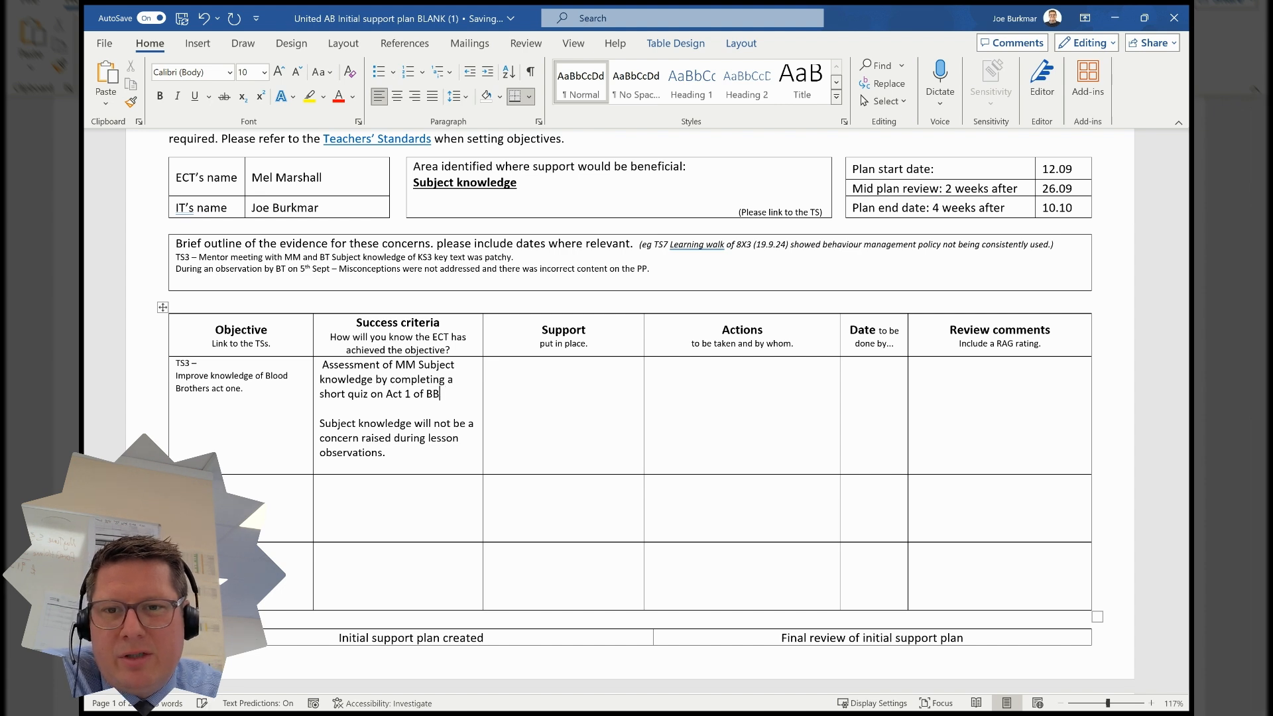
{"action": "type", "text": ". MM will score above 90%."}
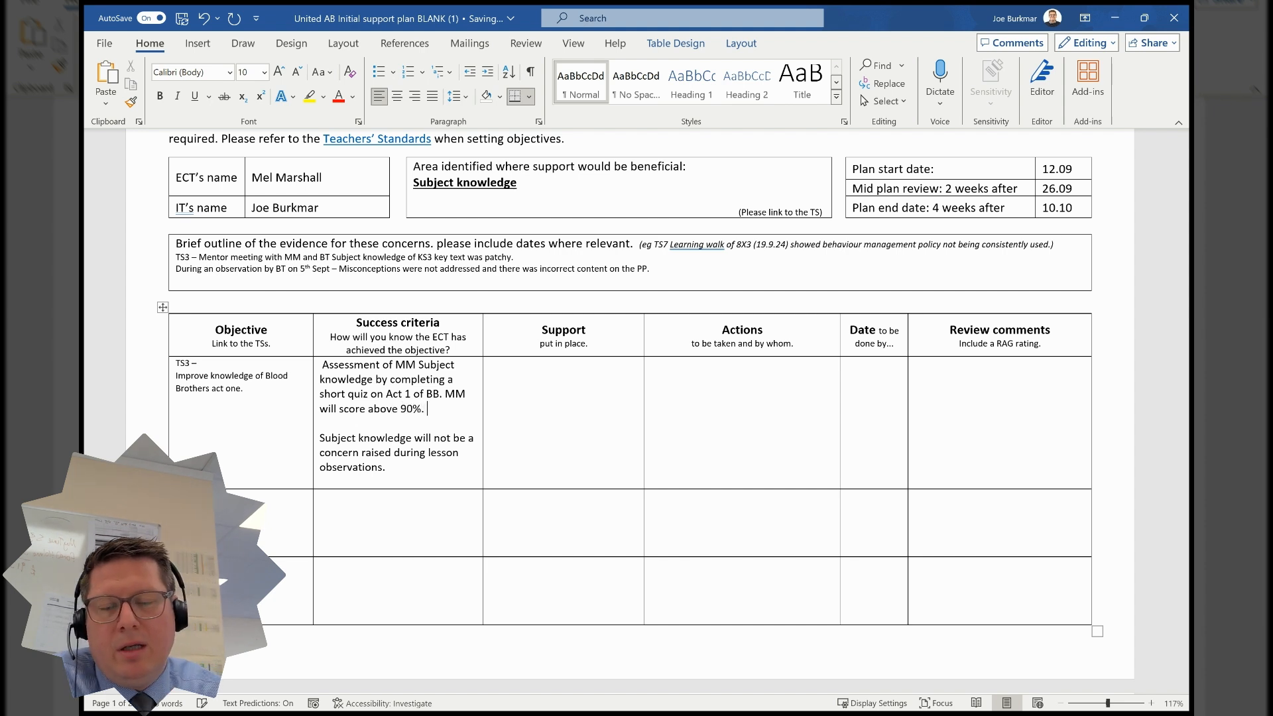
- In the first Support cell, enter 'Observations of experienced staff teaching Blood Brothers will be arranged.' and start a new line
{"action": "left_click", "coordinate": [555, 380]}
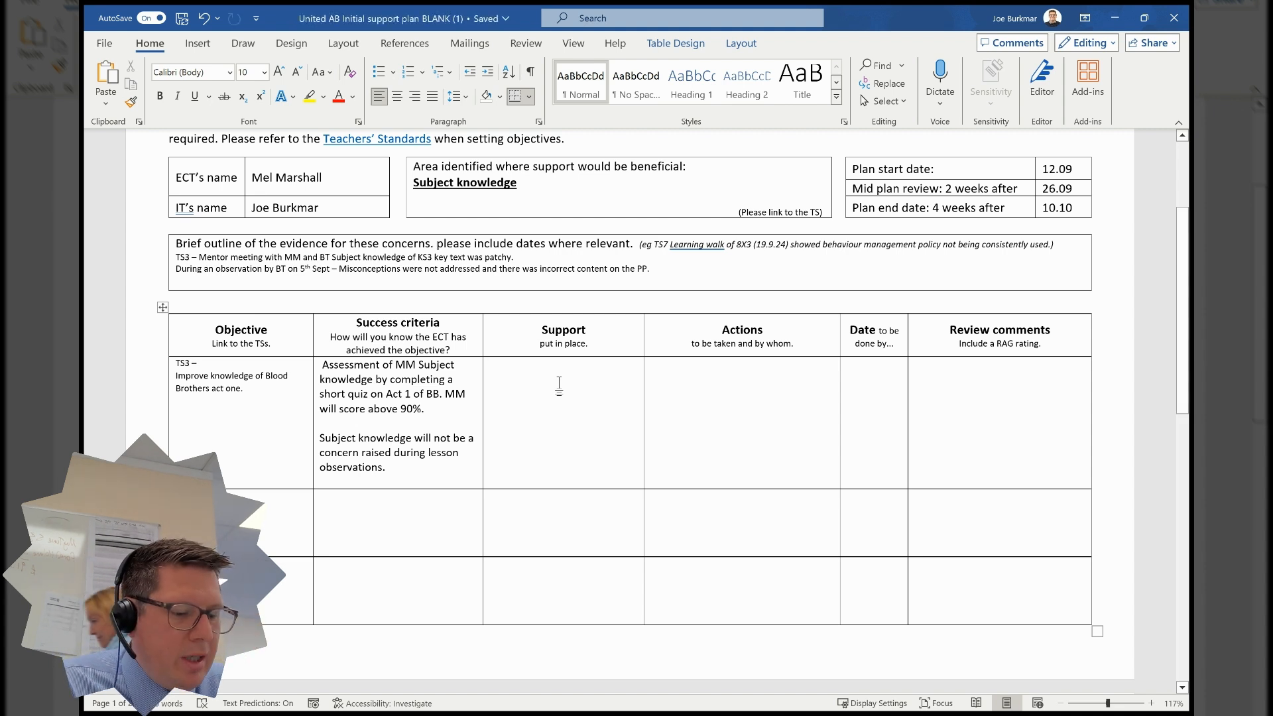
{"action": "type", "text": "O"}
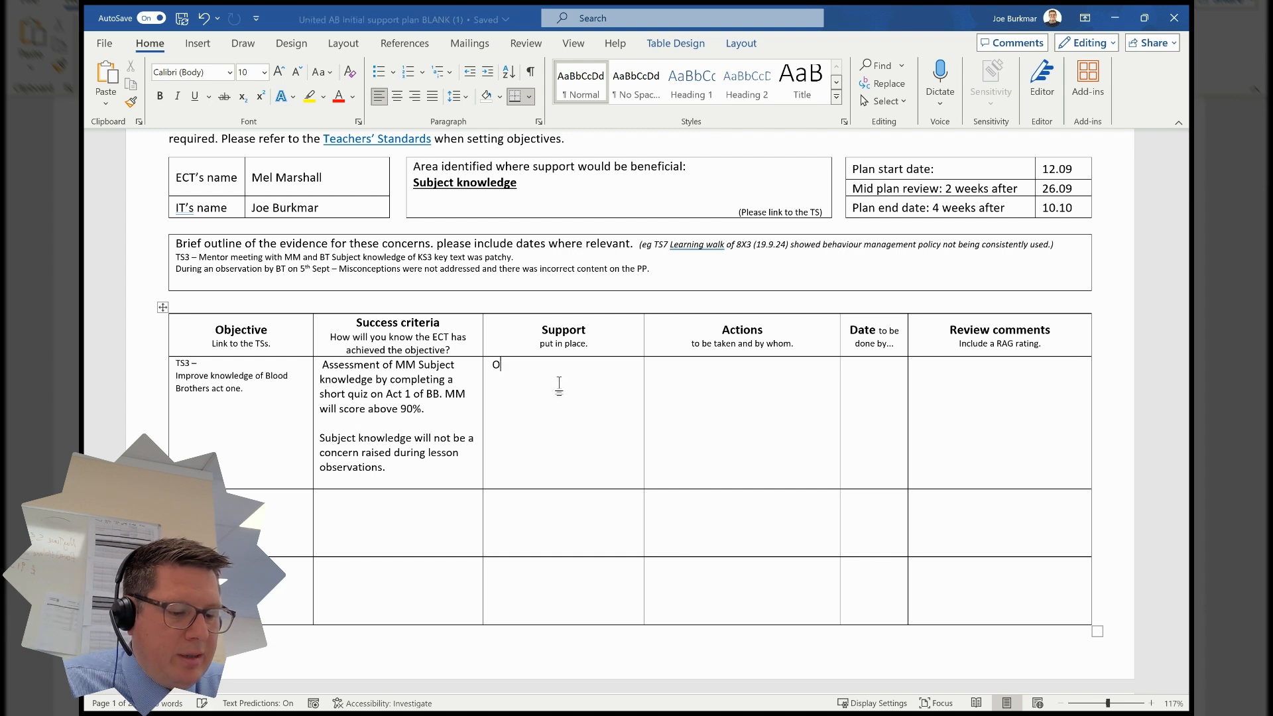
{"action": "type", "text": "bservations"}
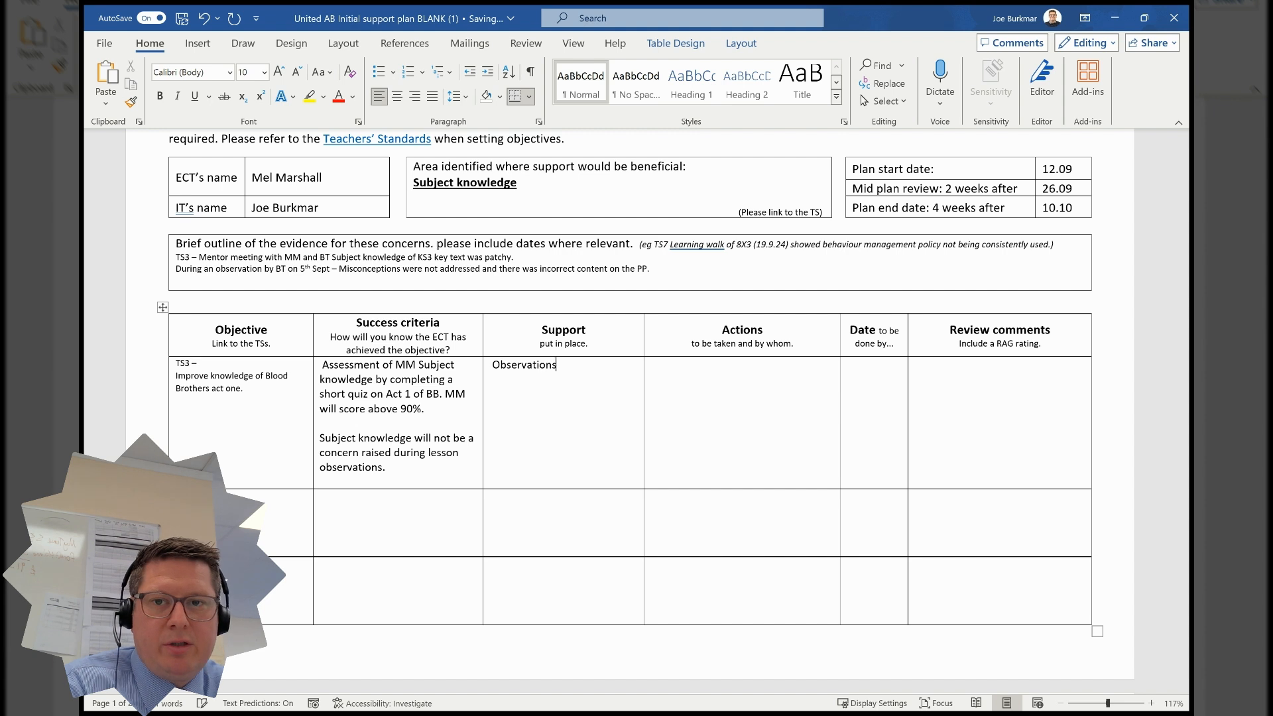
{"action": "type", "text": " of expei"}
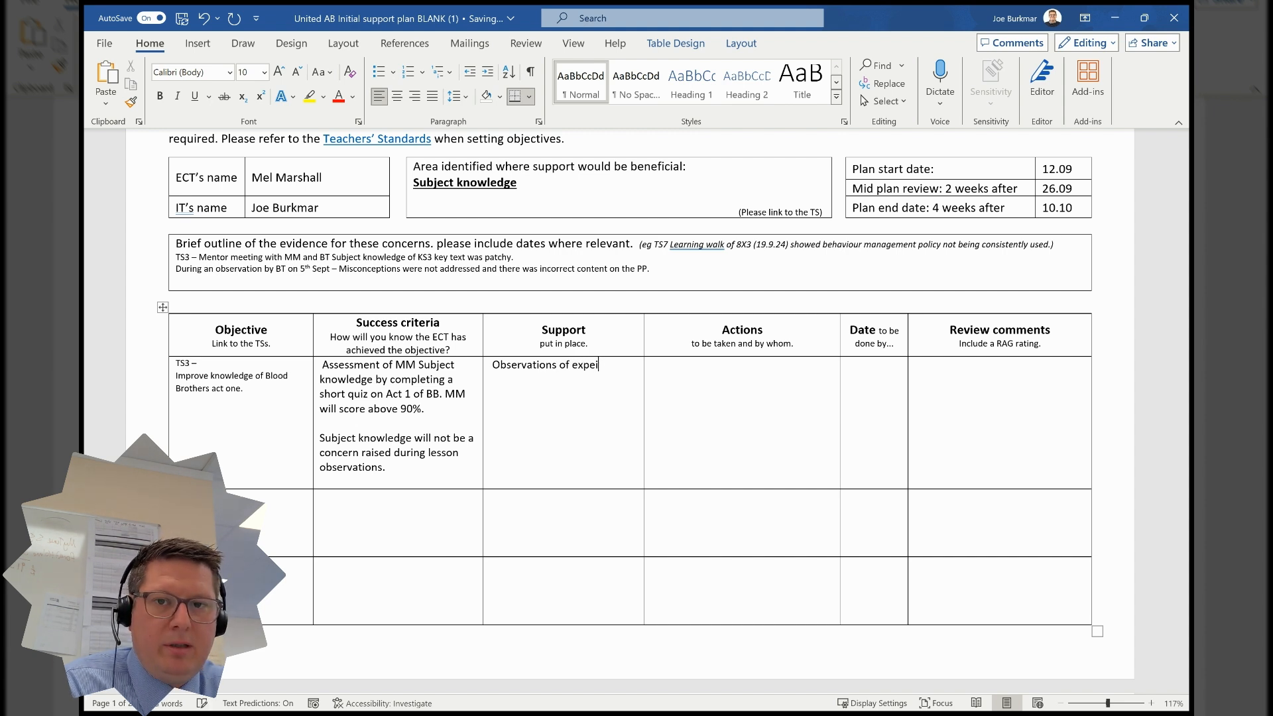
{"action": "key", "text": "BackSpace"}
{"action": "type", "text": "riences"}
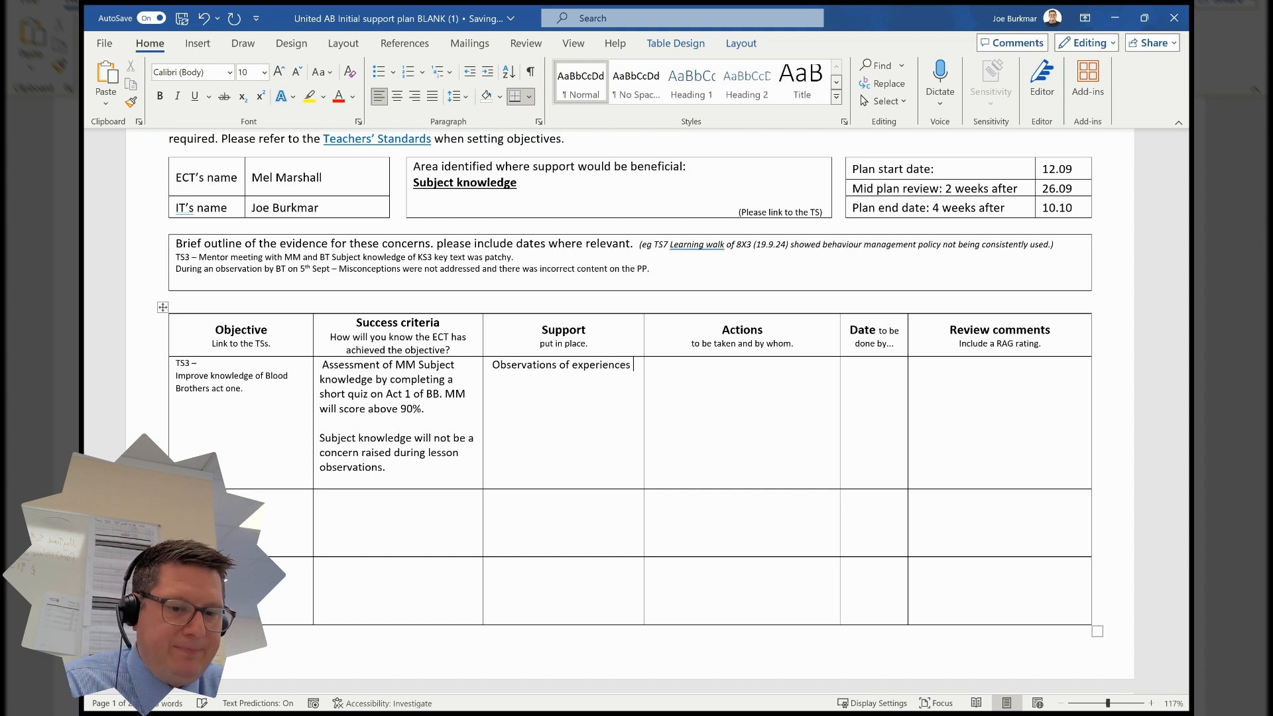
{"action": "key", "text": "BackSpace"}
{"action": "type", "text": "d staff"}
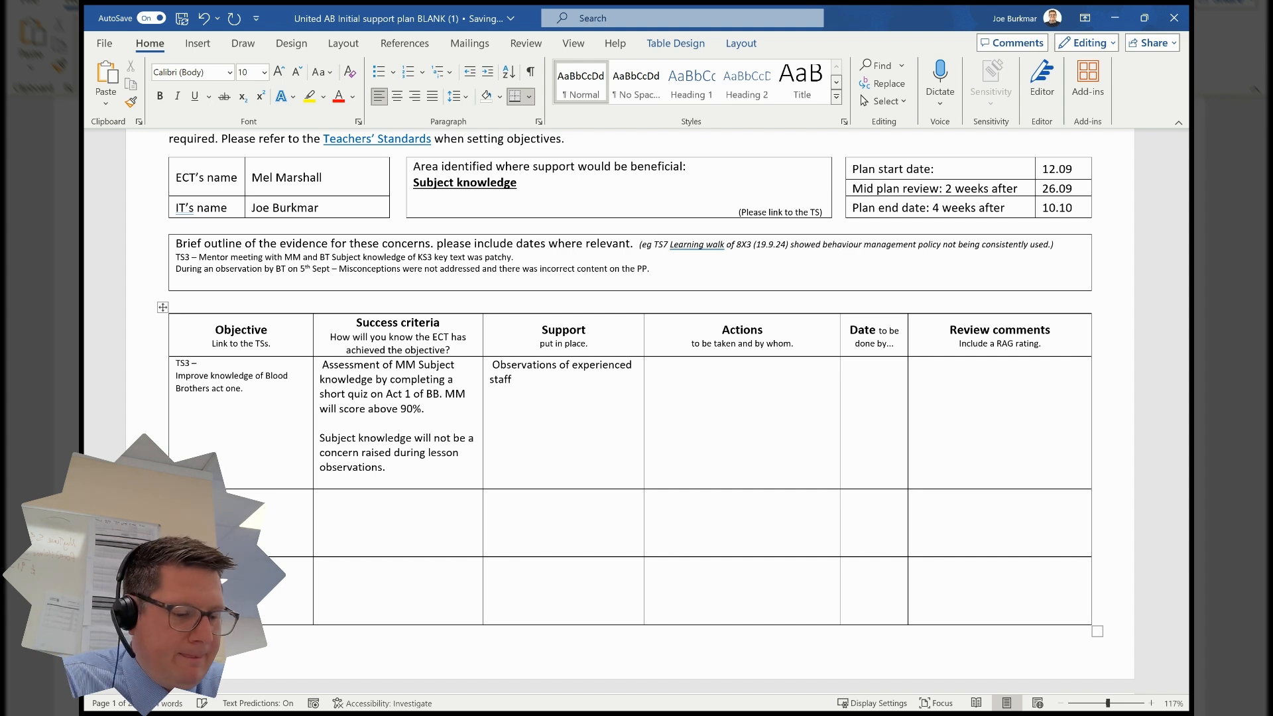
{"action": "type", "text": " teaching bloos"}
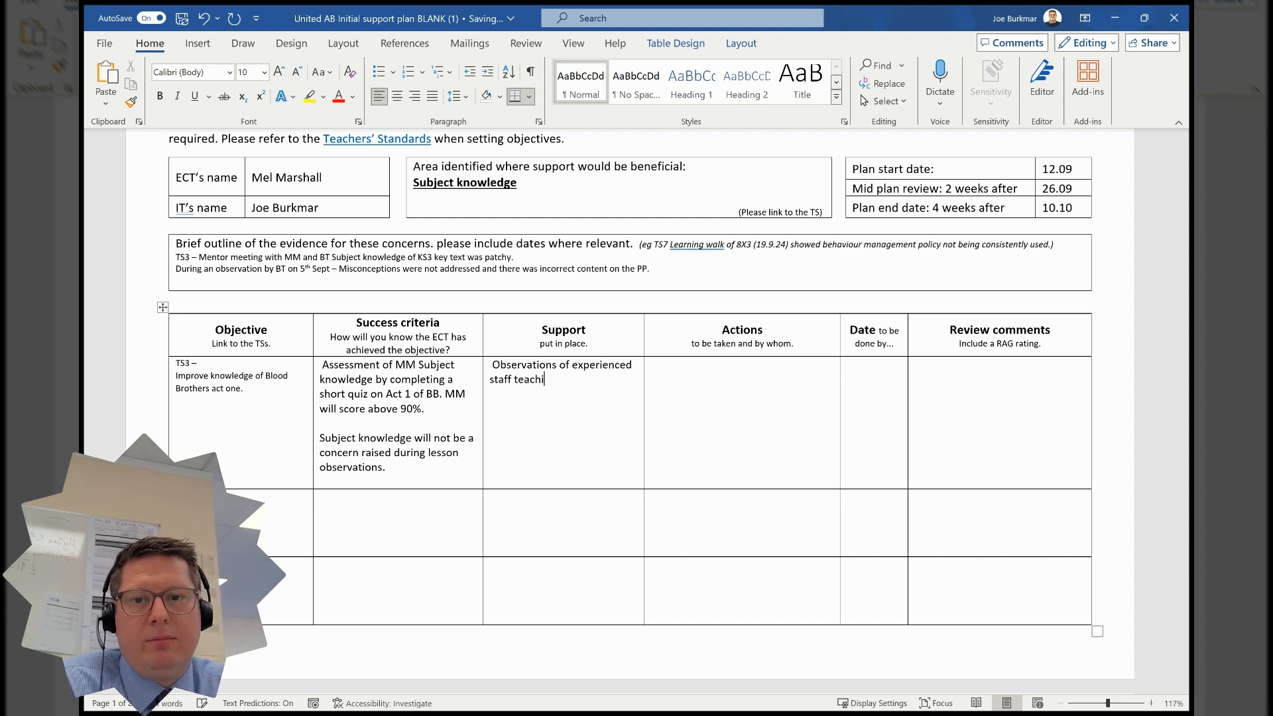
{"action": "key", "text": "BackSpace"}
{"action": "key", "text": "BackSpace"}
{"action": "key", "text": "BackSpace"}
{"action": "key", "text": "BackSpace"}
{"action": "key", "text": "BackSpace"}
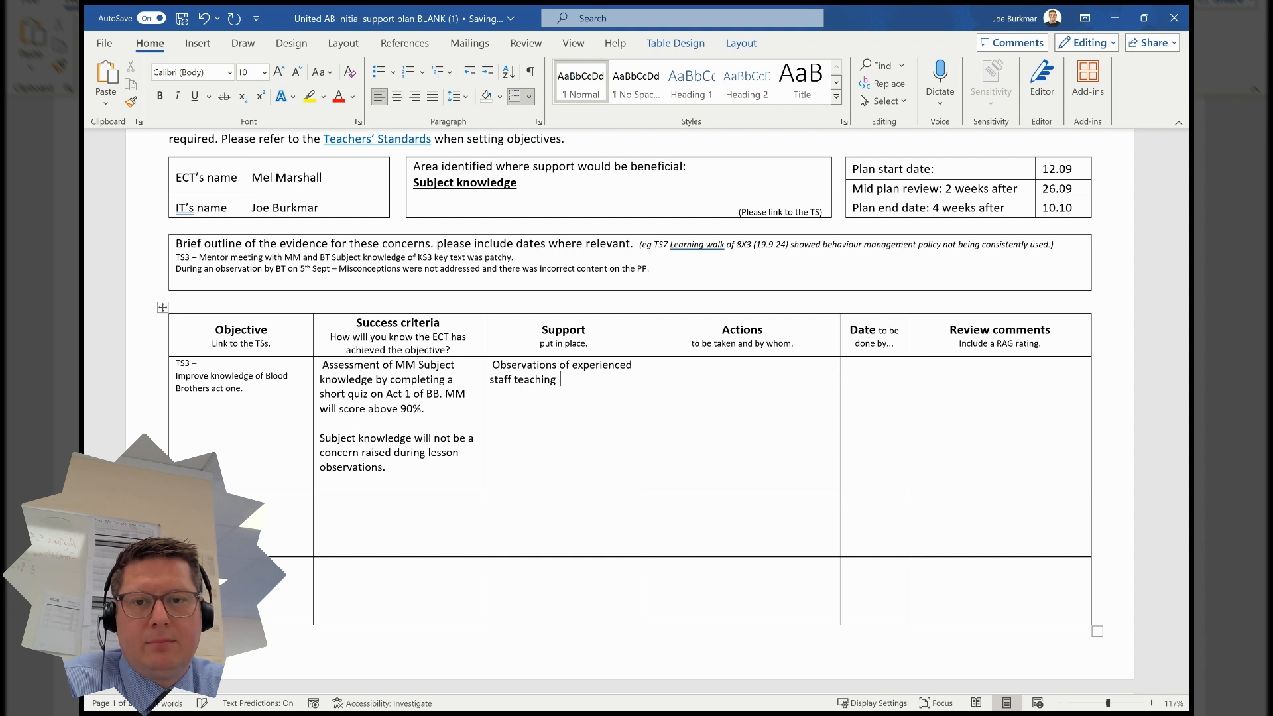
{"action": "type", "text": "Blood brot"}
{"action": "key", "text": "BackSpace"}
{"action": "key", "text": "BackSpace"}
{"action": "key", "text": "BackSpace"}
{"action": "key", "text": "BackSpace"}
{"action": "type", "text": "Brother"}
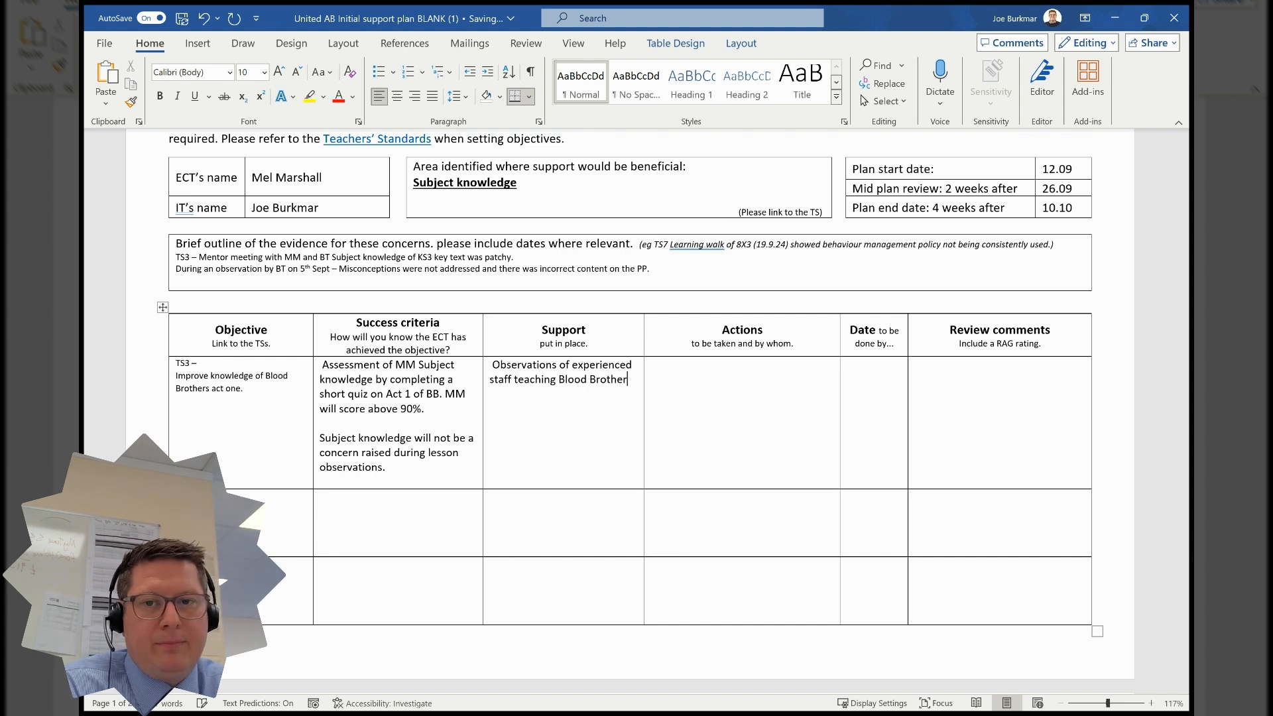
{"action": "type", "text": "s will be arranged."}
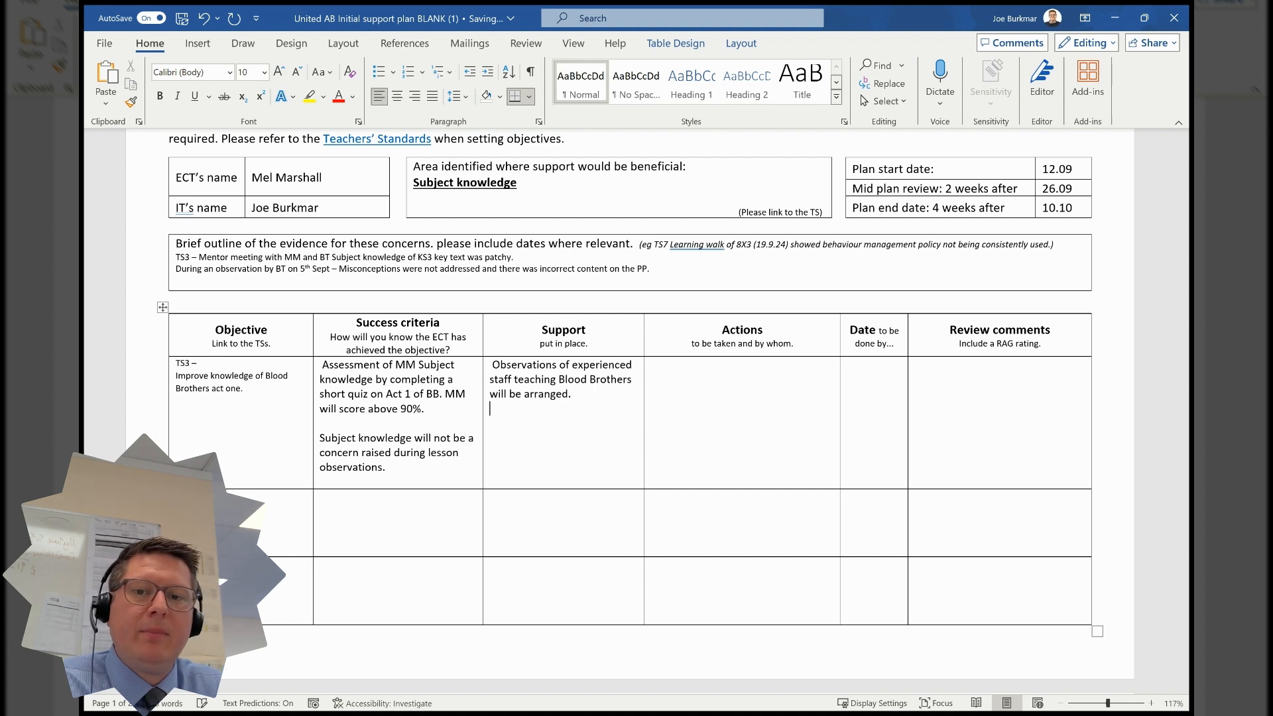
{"action": "key", "text": "Return"}
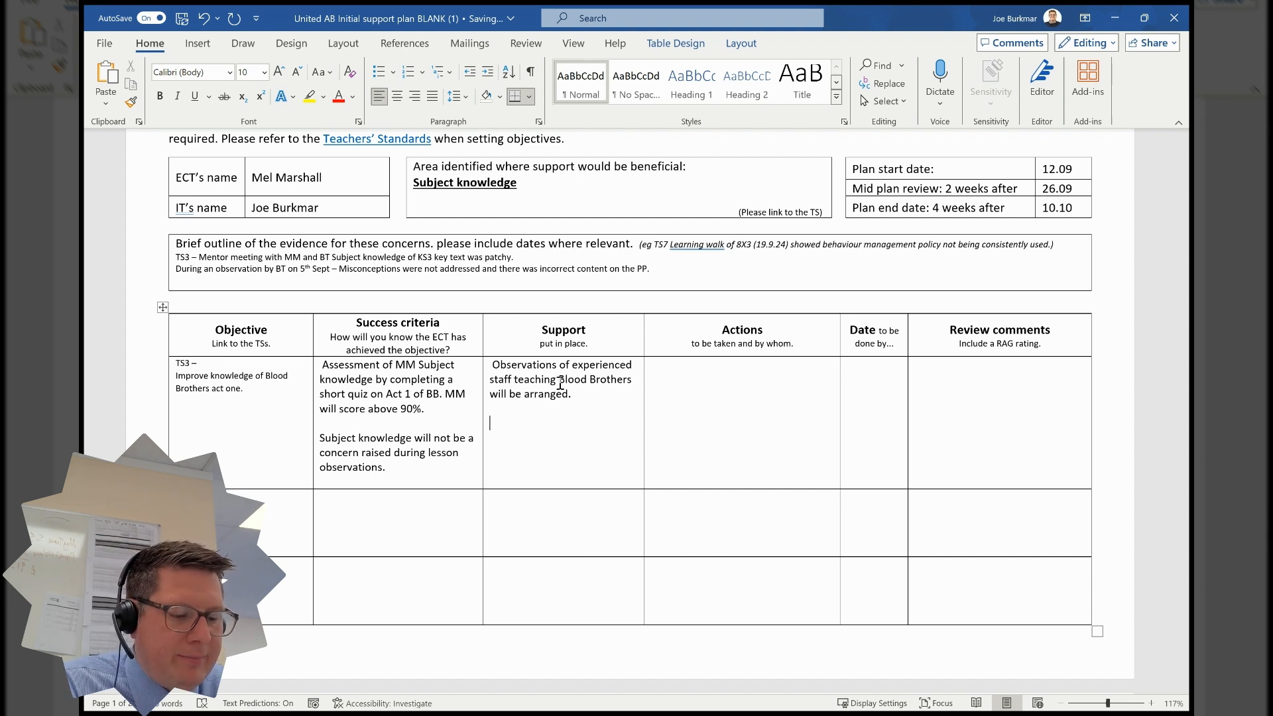
- On a new line in the first Support cell, enter '[mentor's initials] will share 5 videos with [ECT's initials] to enhance her SK of Act 1.'
{"action": "type", "text": "JBU will share 5 videos with MM"}
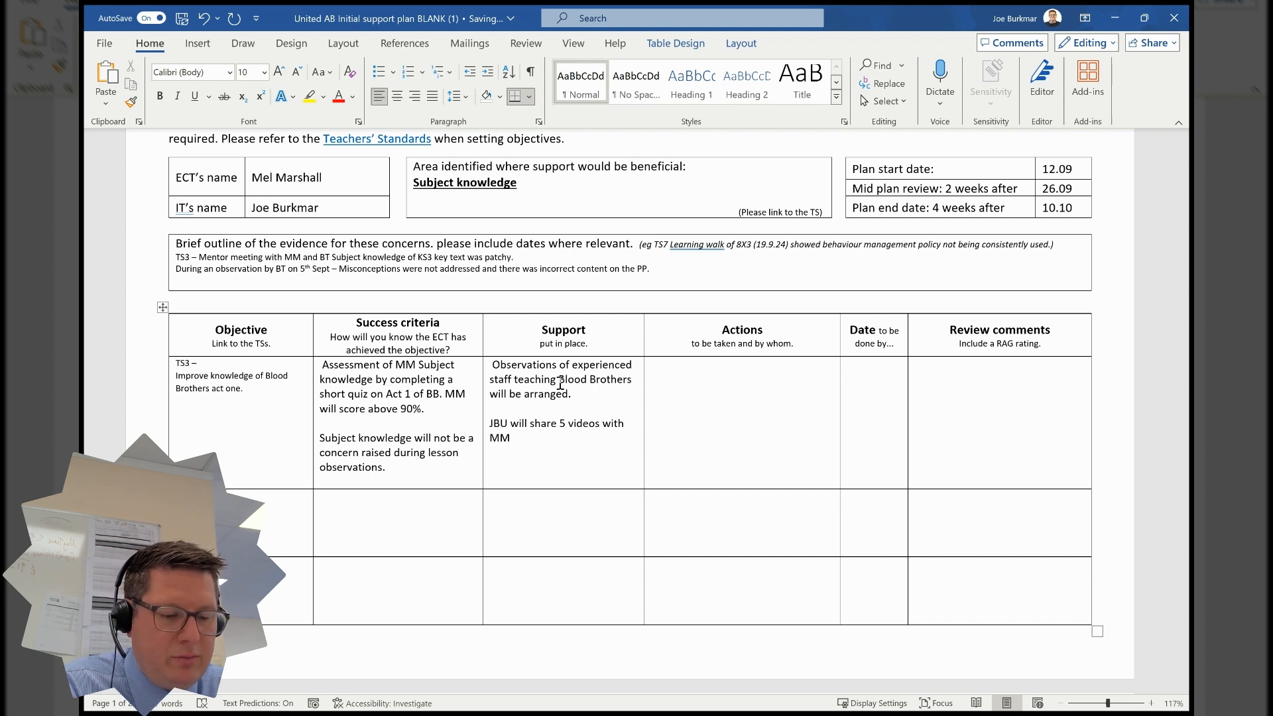
{"action": "type", "text": " e"}
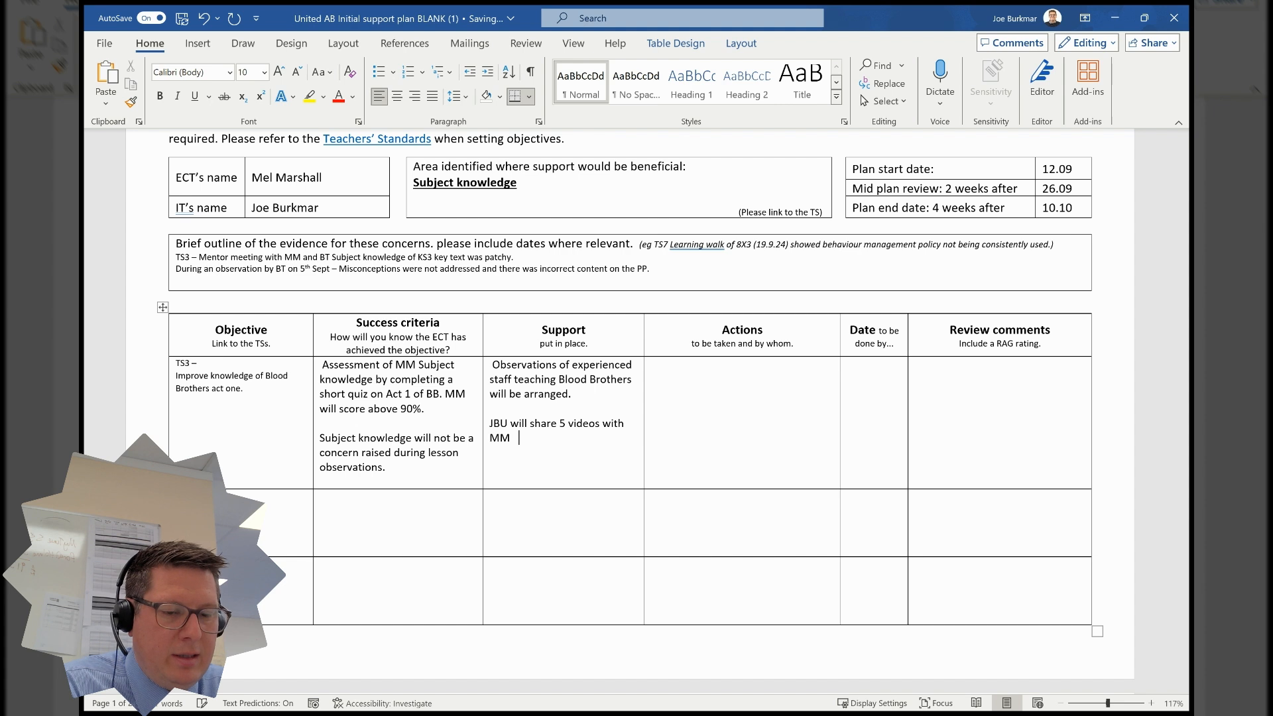
{"action": "key", "text": "BackSpace"}
{"action": "type", "text": "to enhan"}
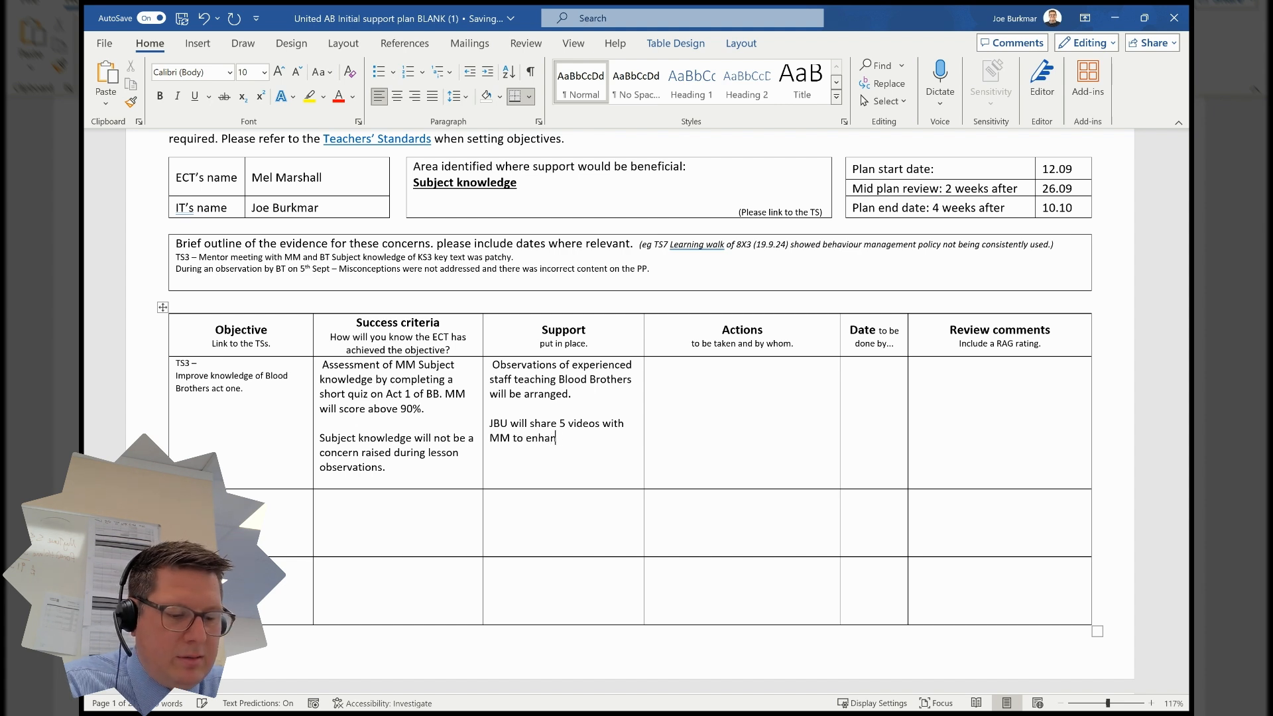
{"action": "type", "text": "ce her SK of"}
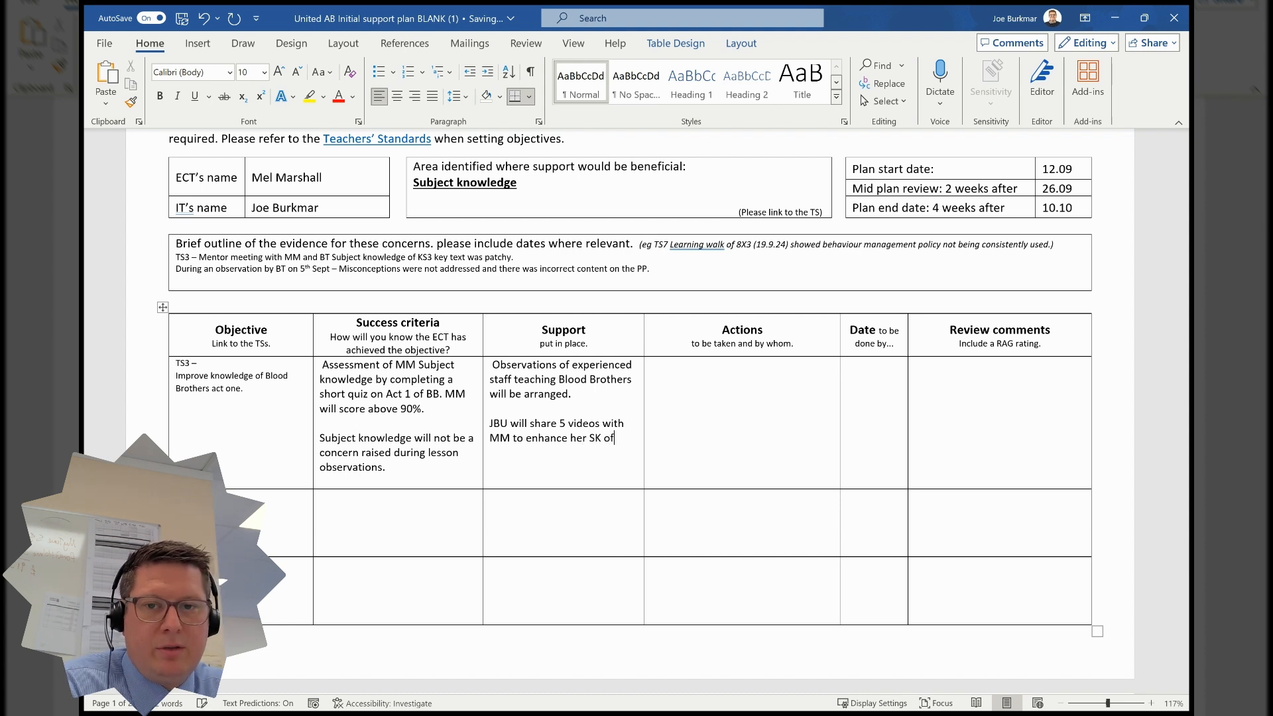
{"action": "type", "text": " Act"}
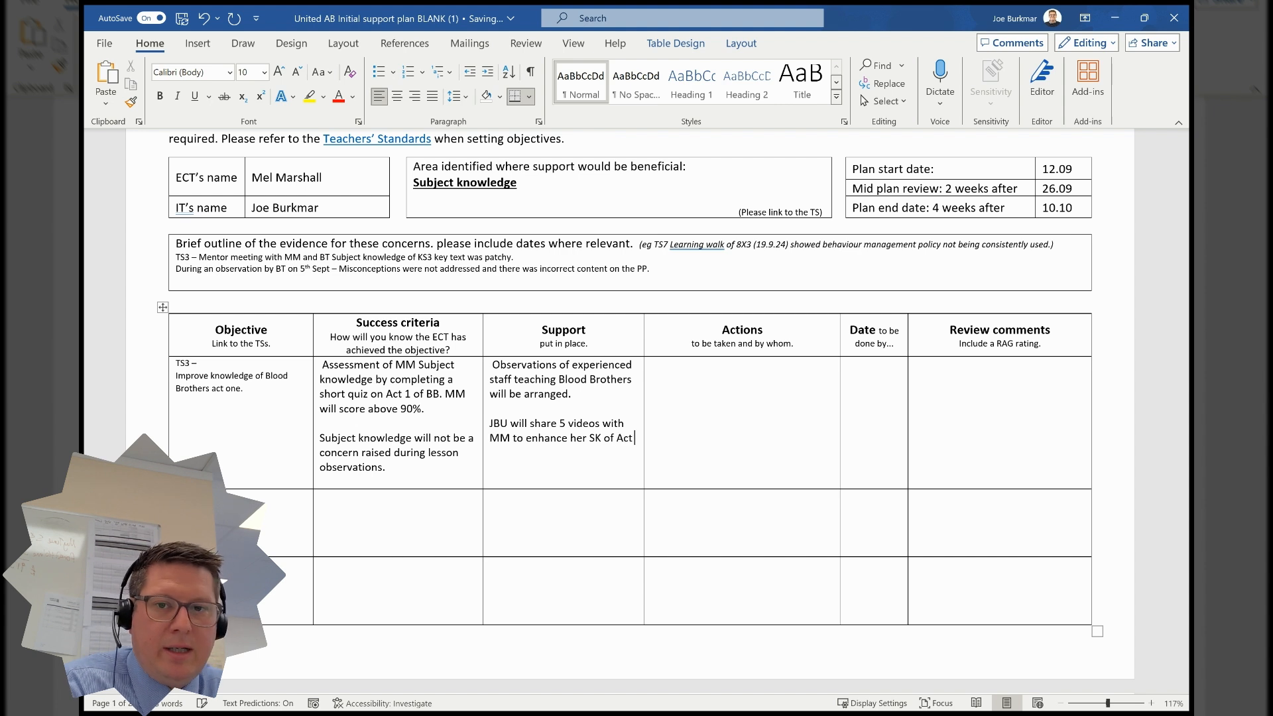
{"action": "type", "text": " 1."}
- Add another Support line: 'PDF of the text and full scheme of Learning will be shared with [ECT's initials].'
{"action": "key", "text": "Return"}
{"action": "type", "text": "OP"}
{"action": "key", "text": "BackSpace"}
{"action": "type", "text": "PDF of the text and"}
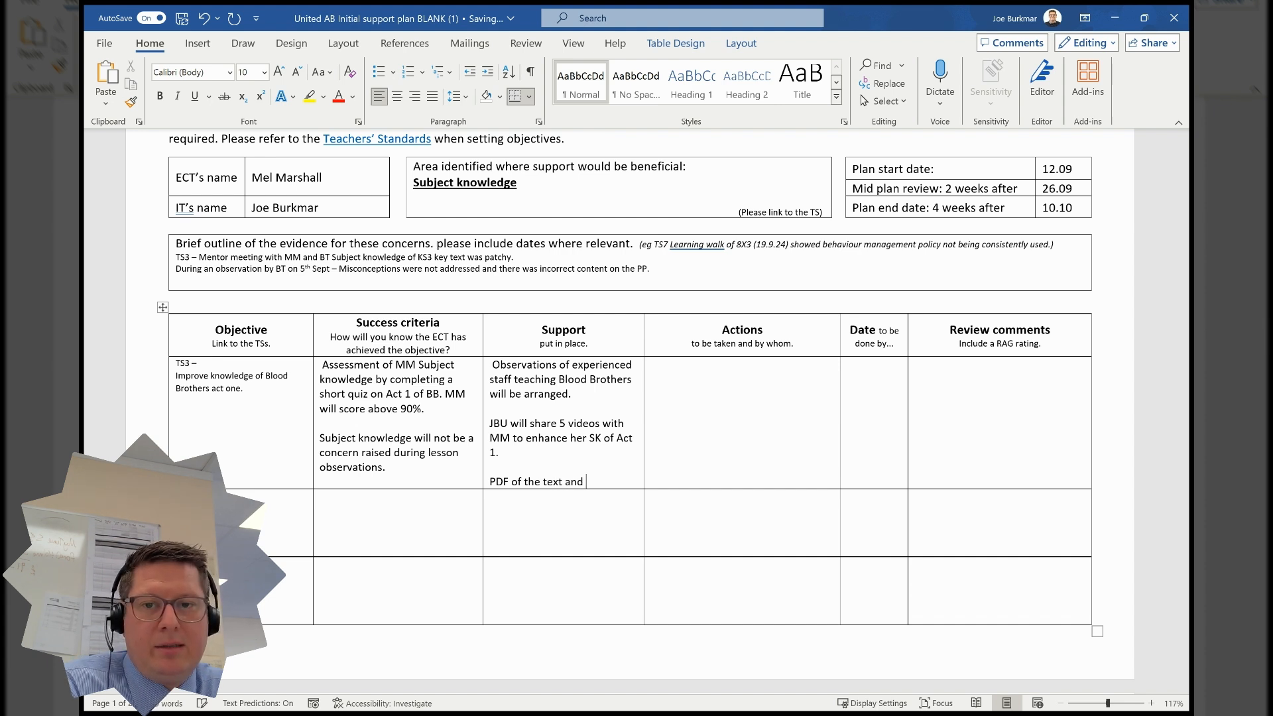
{"action": "type", "text": " fu"}
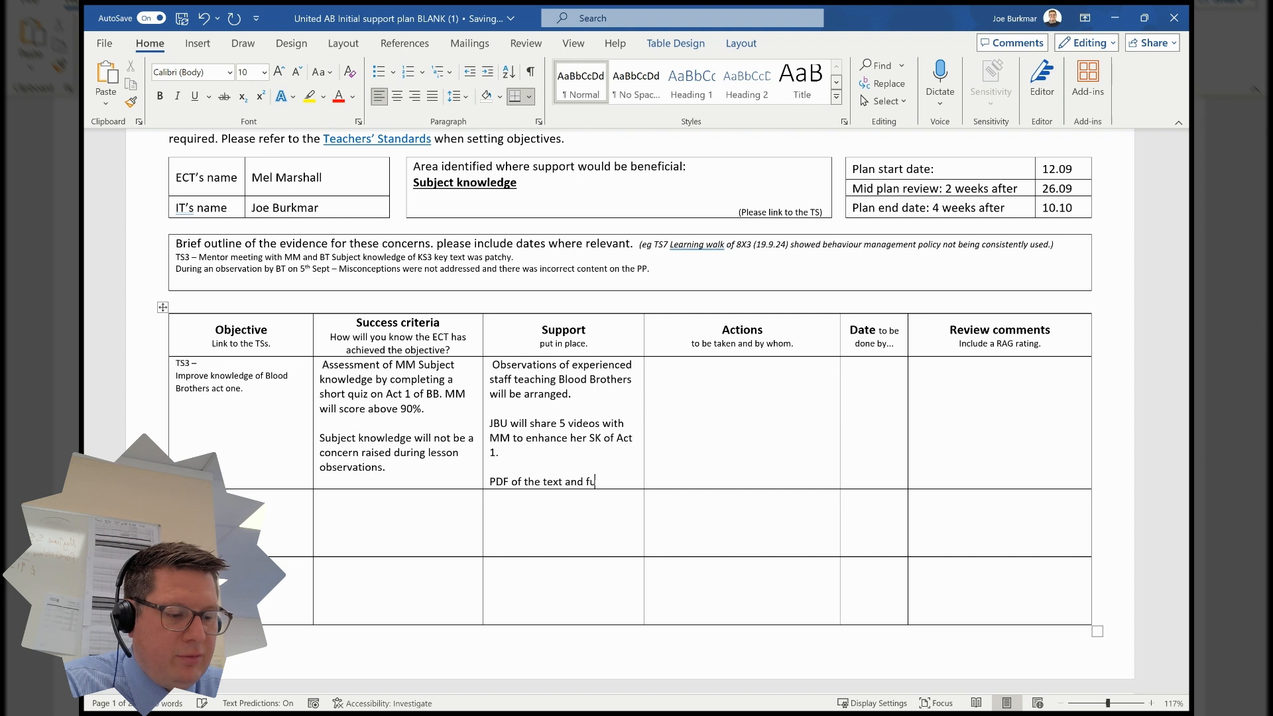
{"action": "type", "text": "ll "}
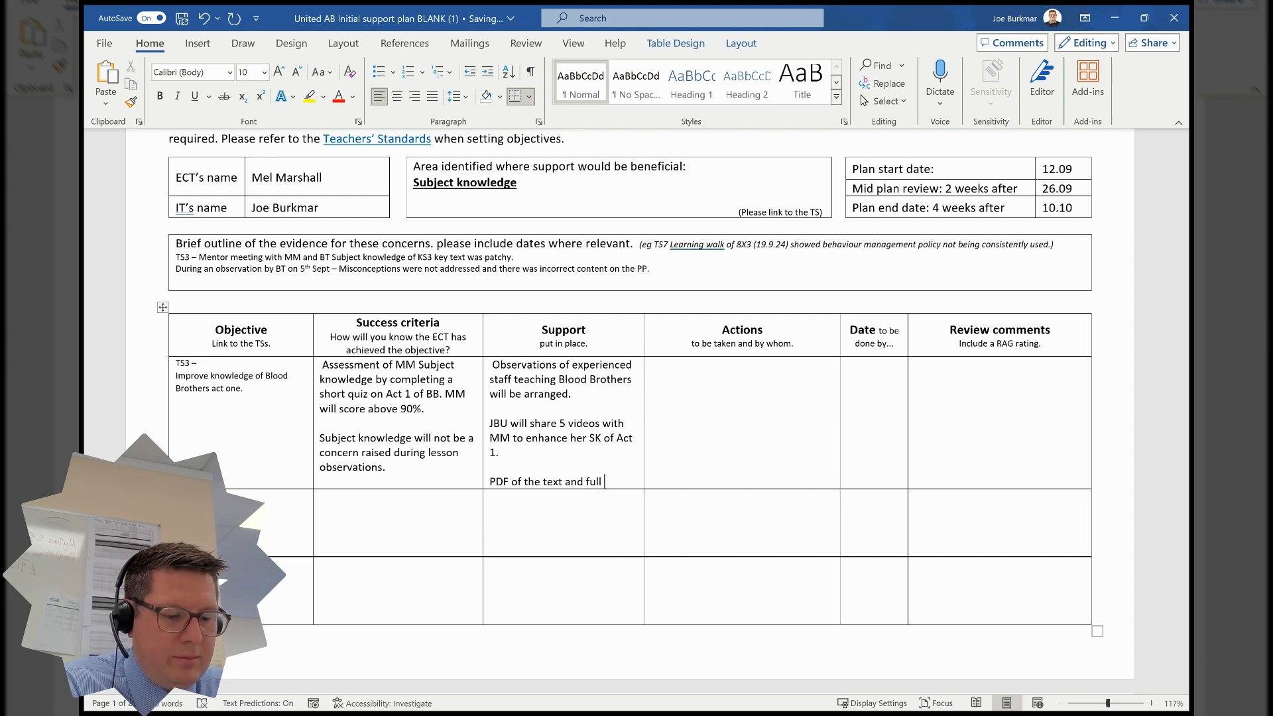
{"action": "type", "text": "scheme of "}
{"action": "type", "text": "Learning will b"}
{"action": "type", "text": "e sh"}
{"action": "key", "text": "BackSpace"}
{"action": "type", "text": "shared with "}
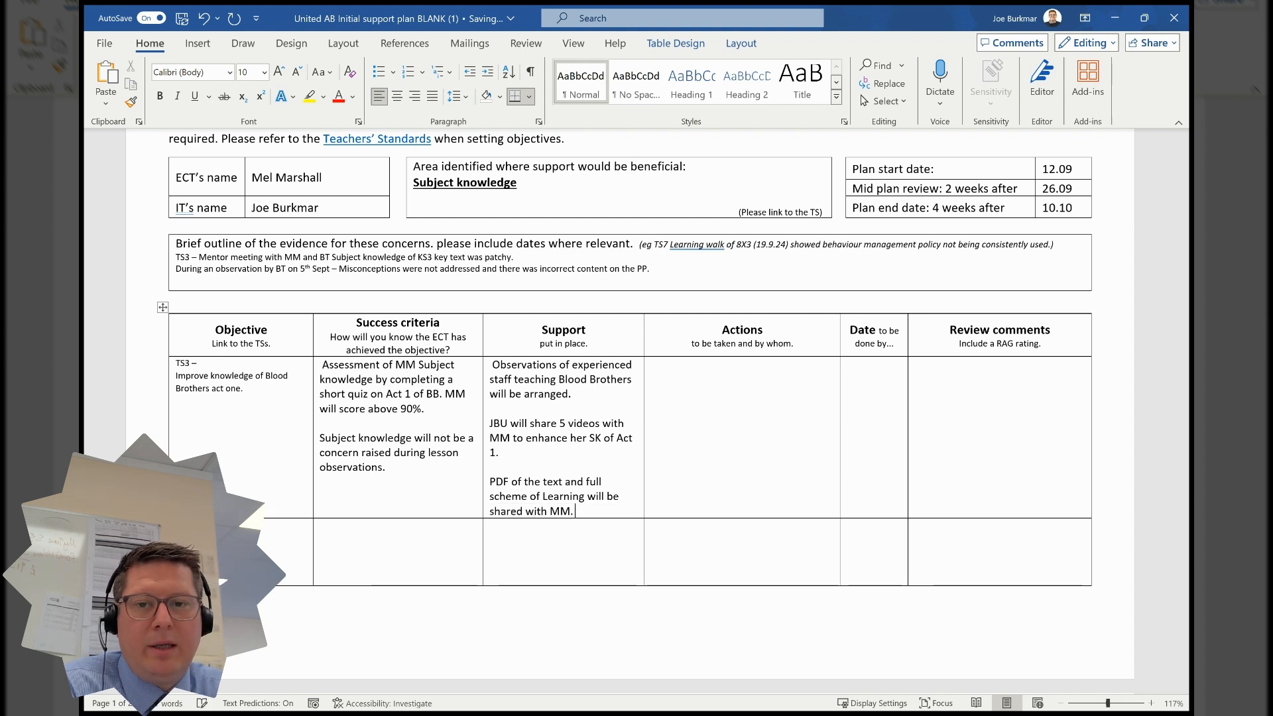
{"action": "type", "text": "MM."}
- In the first Actions cell, enter '[ECT's initials] will sit an assessment of BB act one.'
{"action": "left_click", "coordinate": [714, 378]}
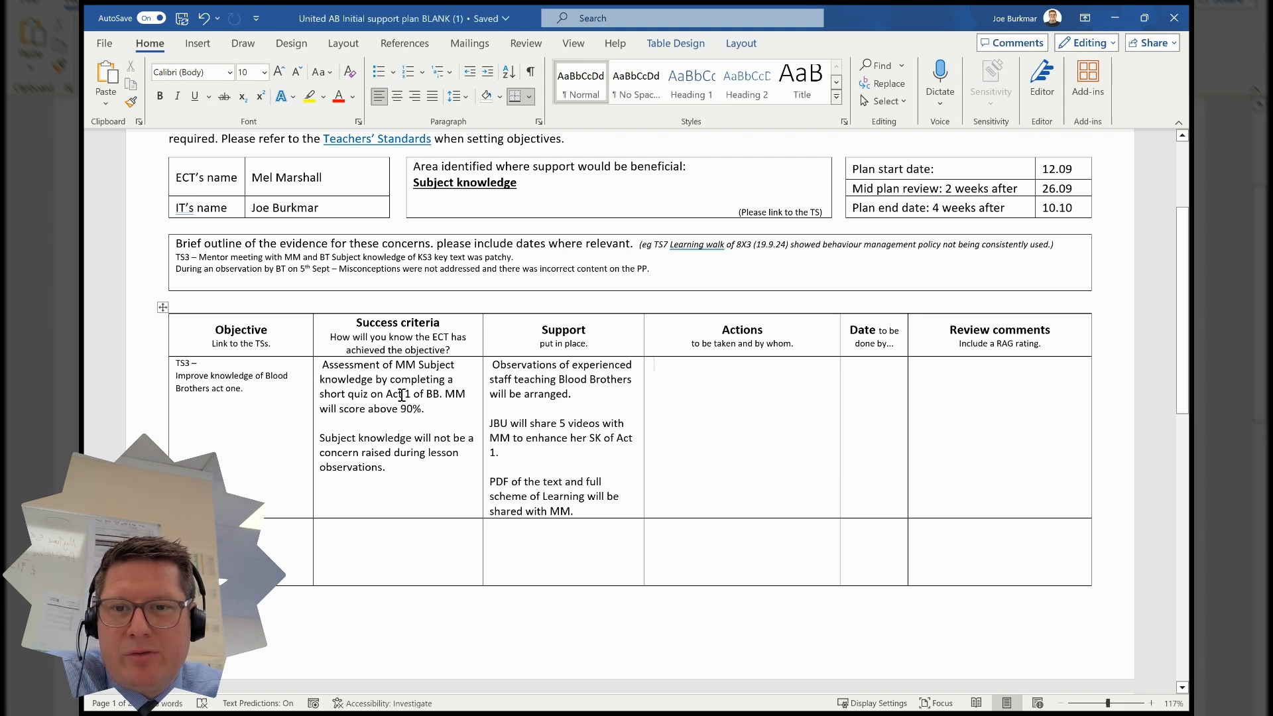
{"action": "type", "text": "M"}
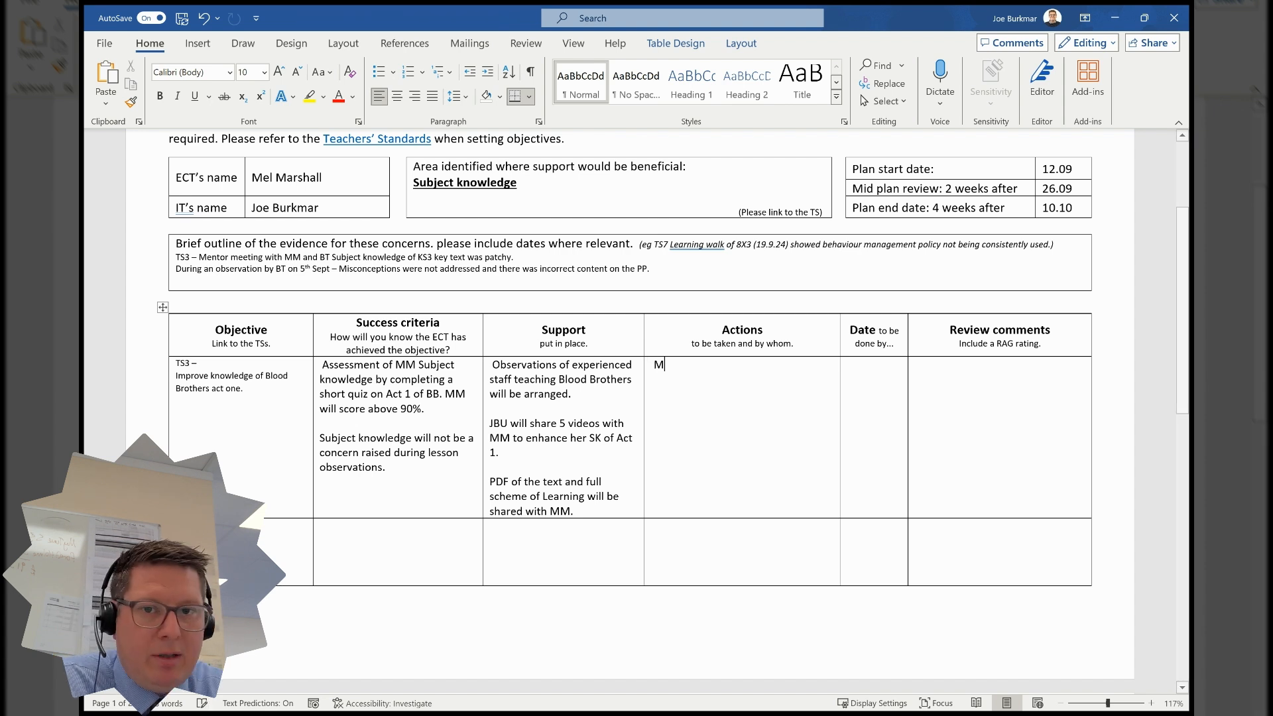
{"action": "type", "text": "M will sit"}
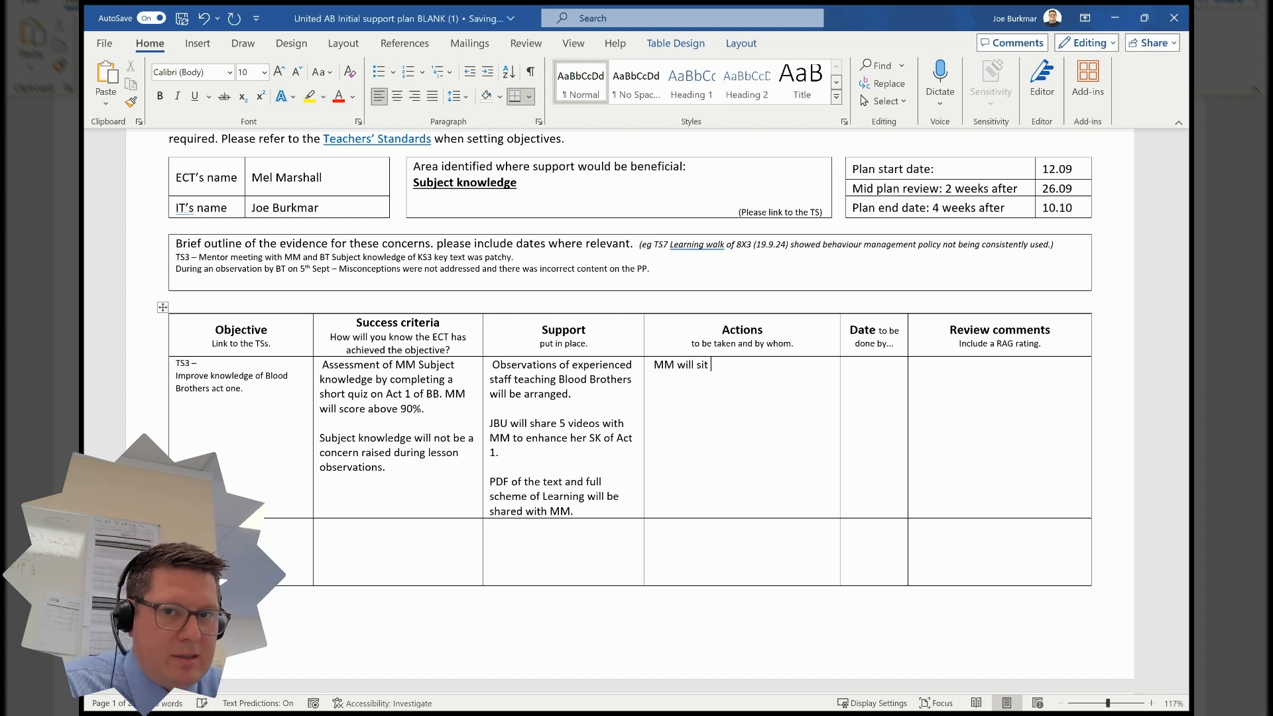
{"action": "type", "text": " an assessment of"}
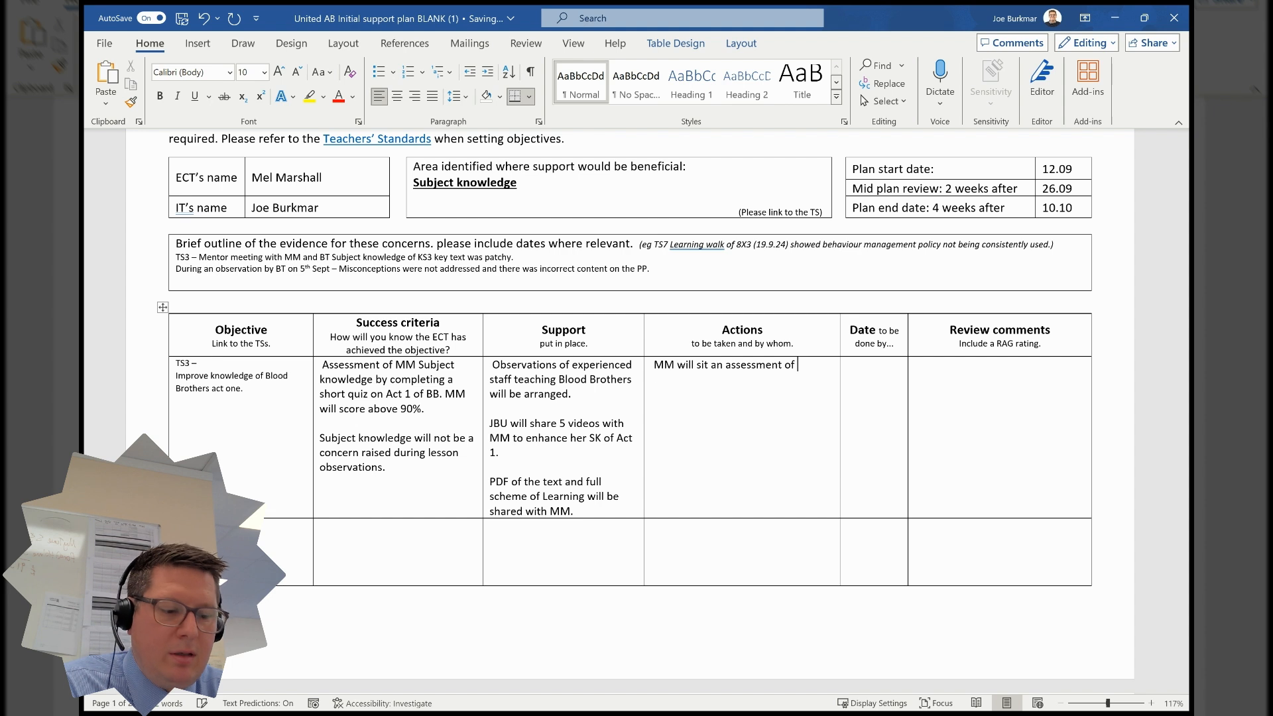
{"action": "type", "text": " BB act one"}
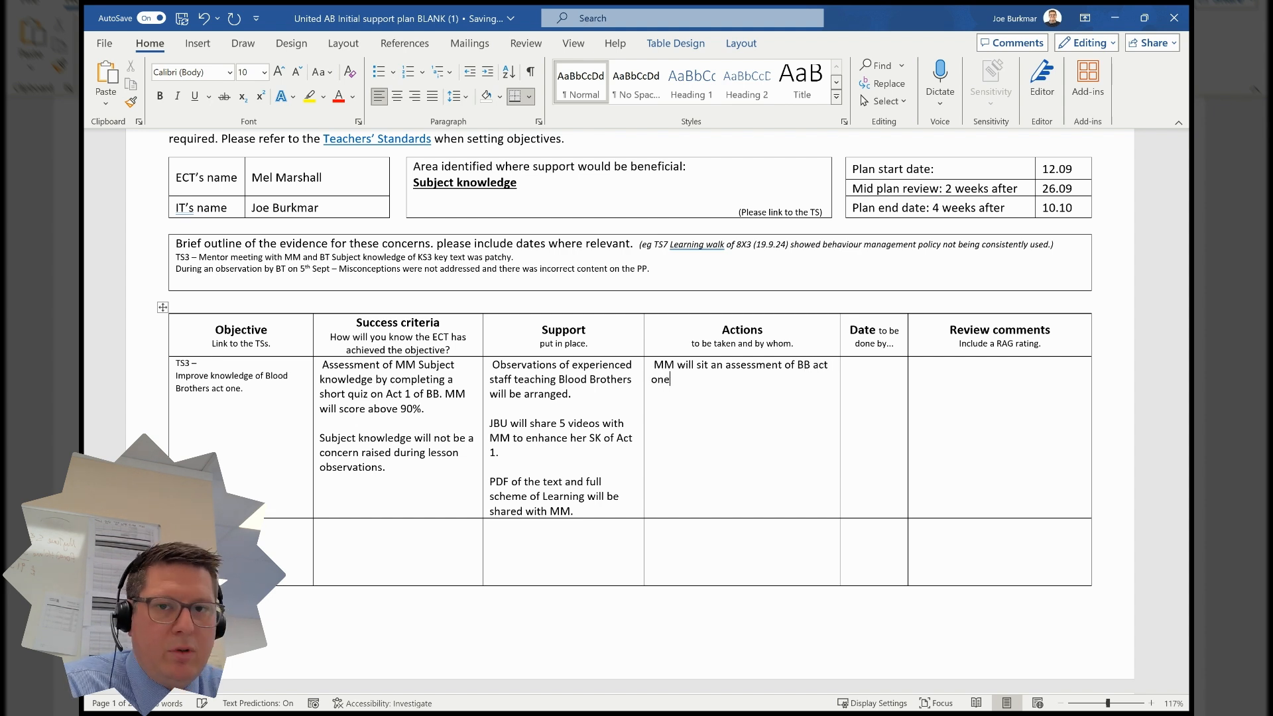
{"action": "type", "text": " op"}
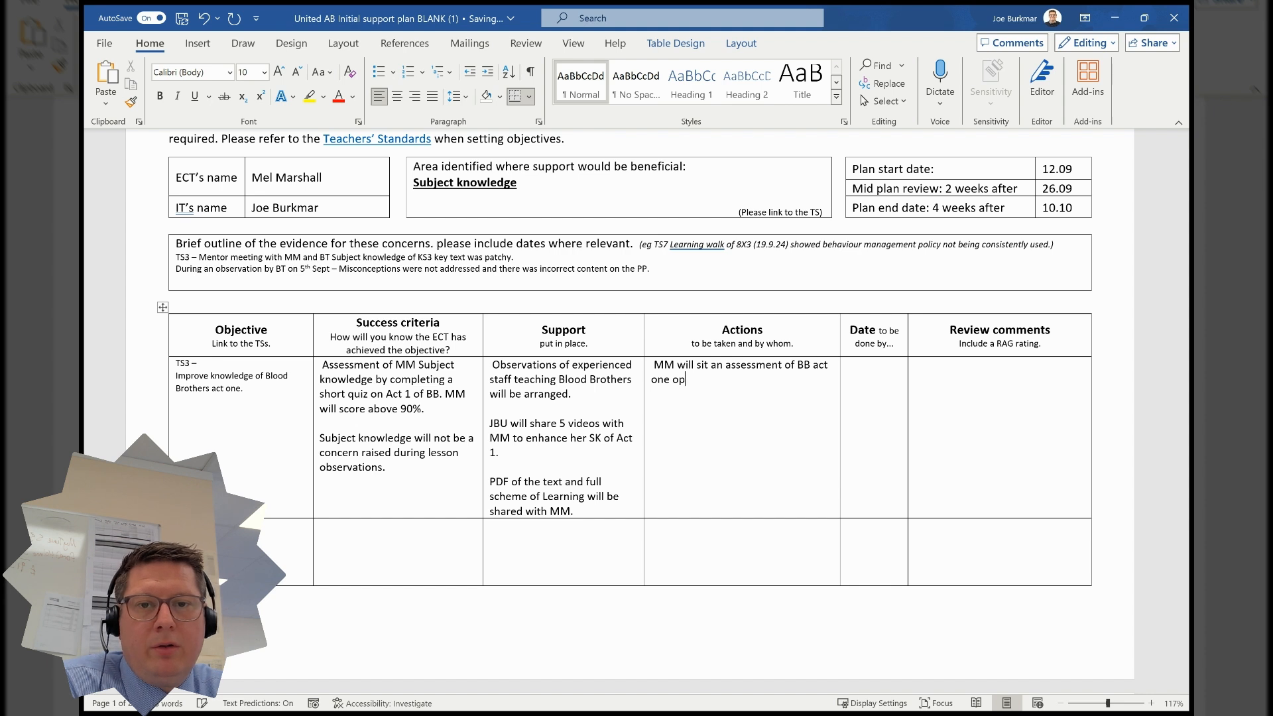
{"action": "key", "text": "BackSpace"}
{"action": "key", "text": "BackSpace"}
{"action": "key", "text": "BackSpace"}
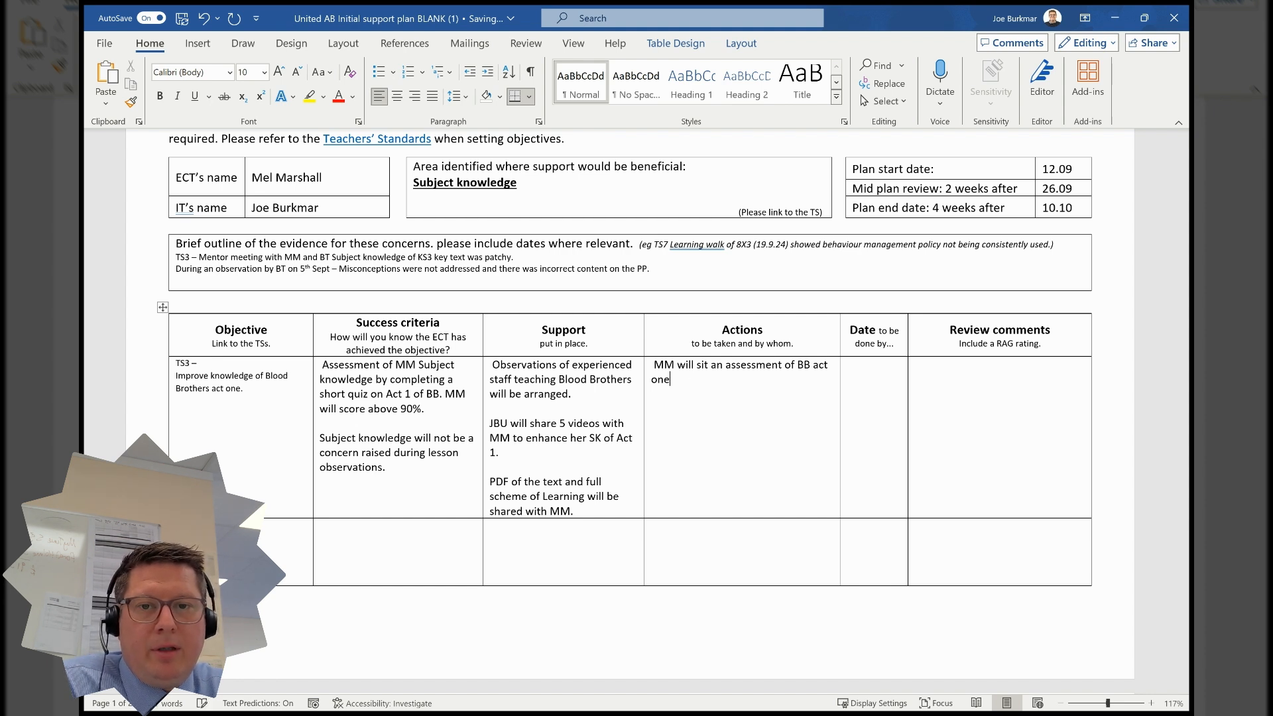
- Enter '24th September' as the date for the assessment action in the Date cell
{"action": "left_click", "coordinate": [892, 372]}
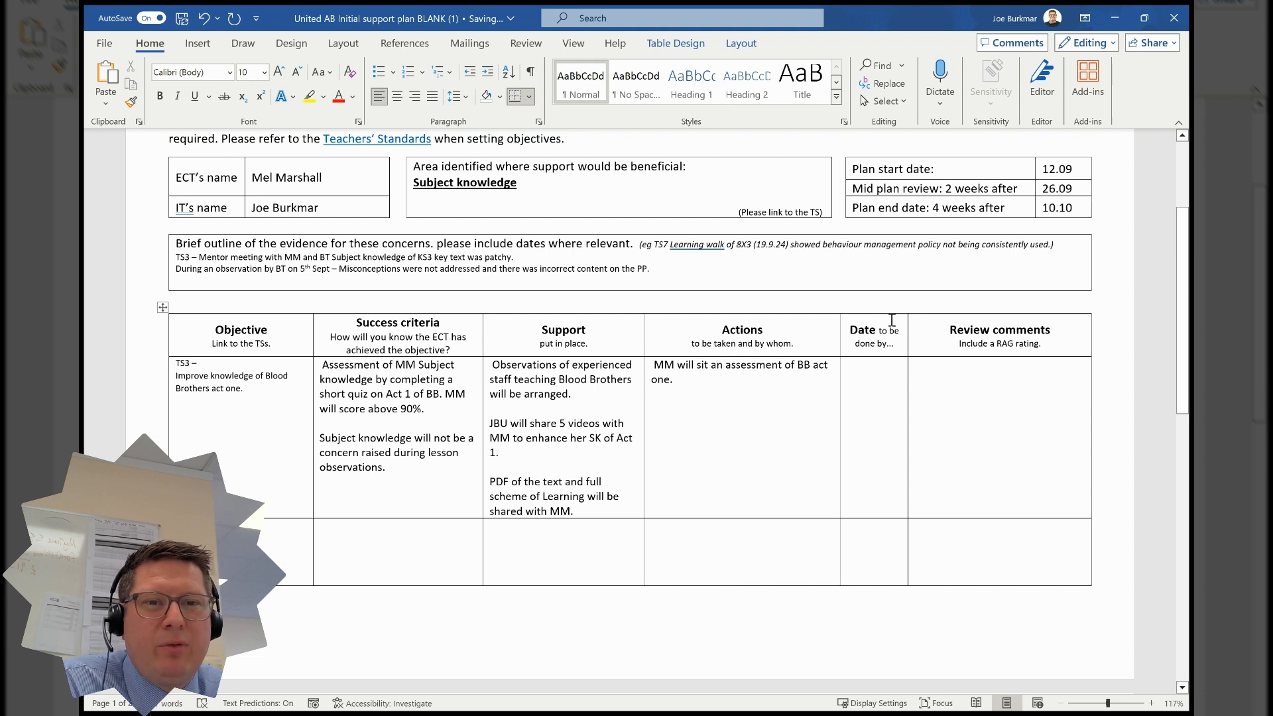
{"action": "type", "text": "24"}
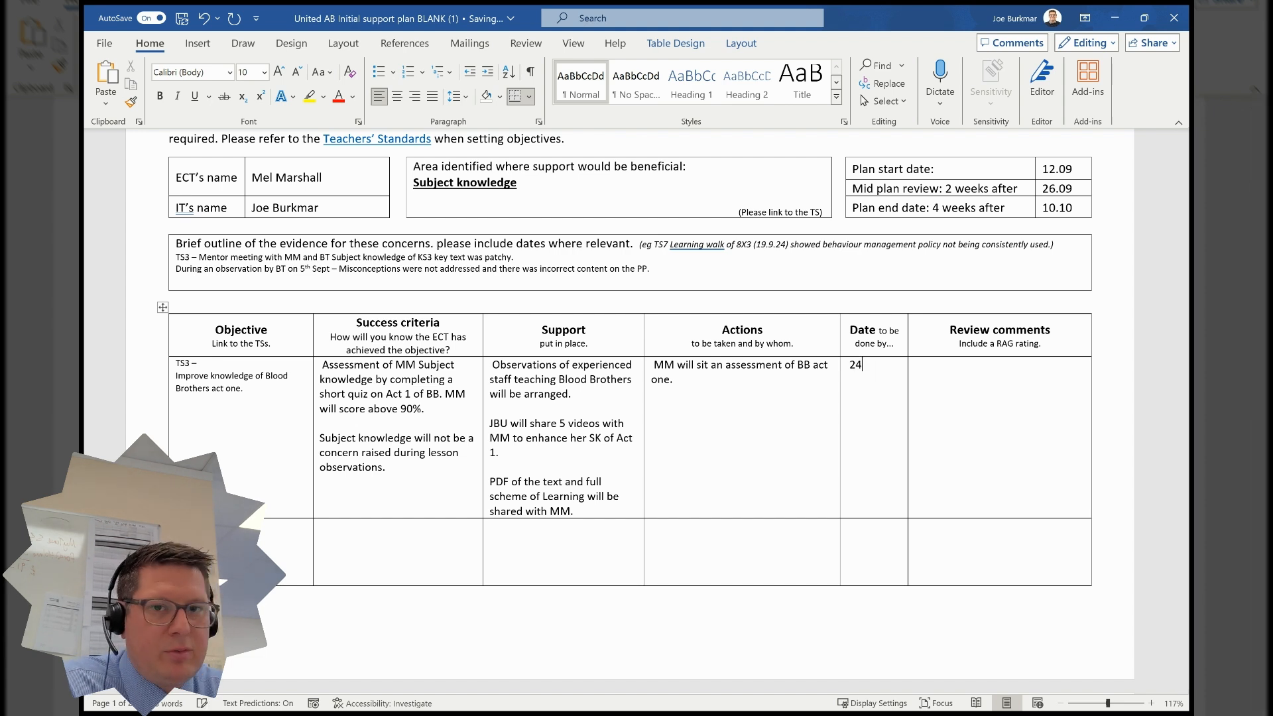
{"action": "type", "text": "th Se"}
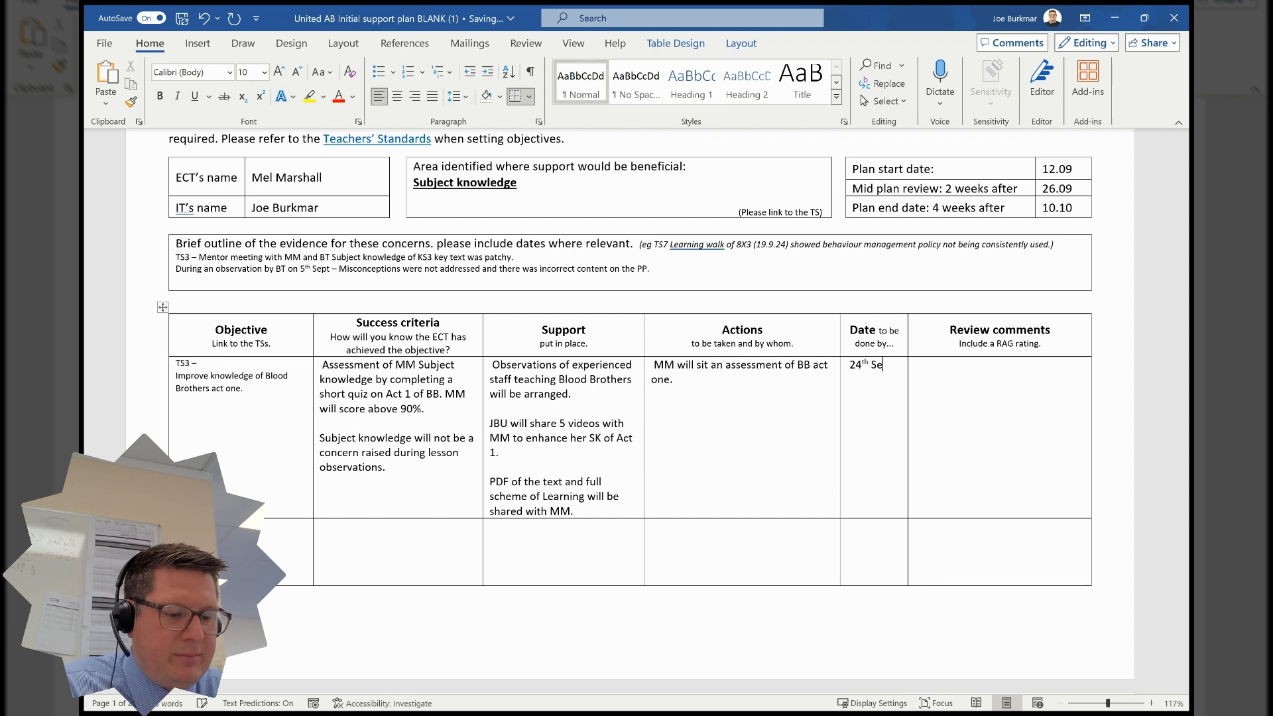
{"action": "type", "text": "ptember"}
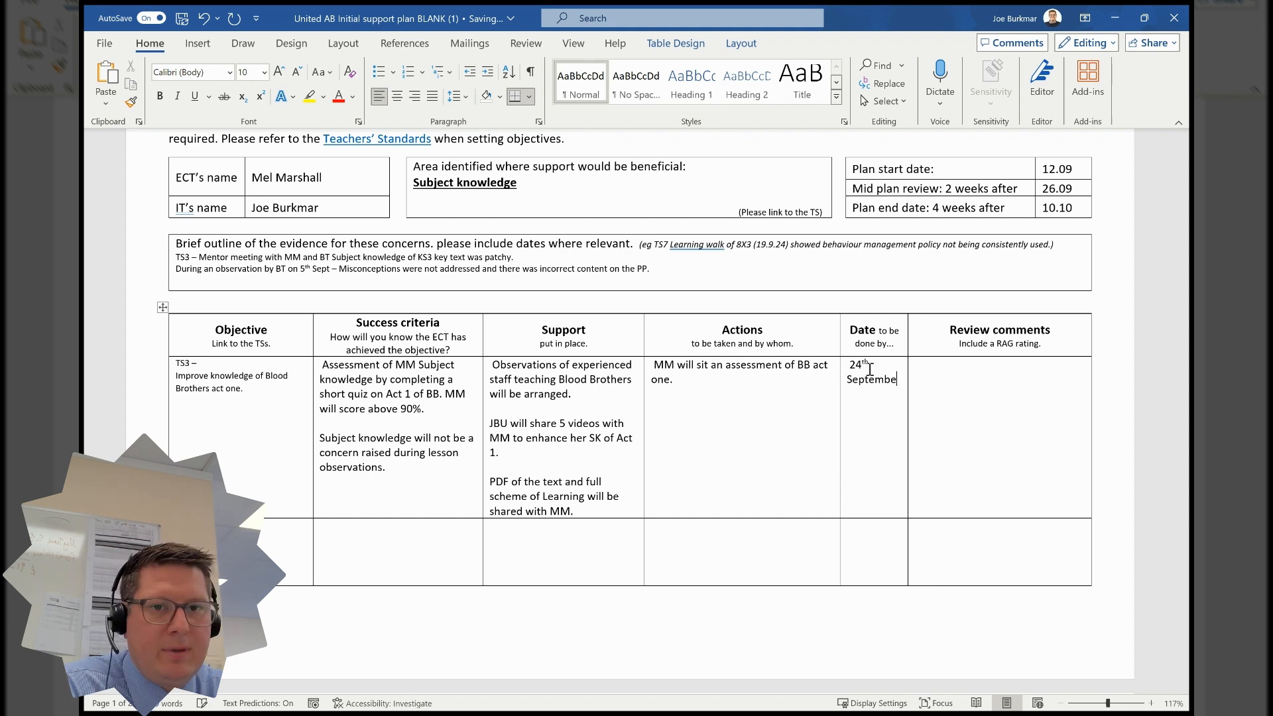
- Add a second action line: '[ECT's initials] will read Act one and will watch all of the videos that are shared.'
{"action": "left_click", "coordinate": [744, 387]}
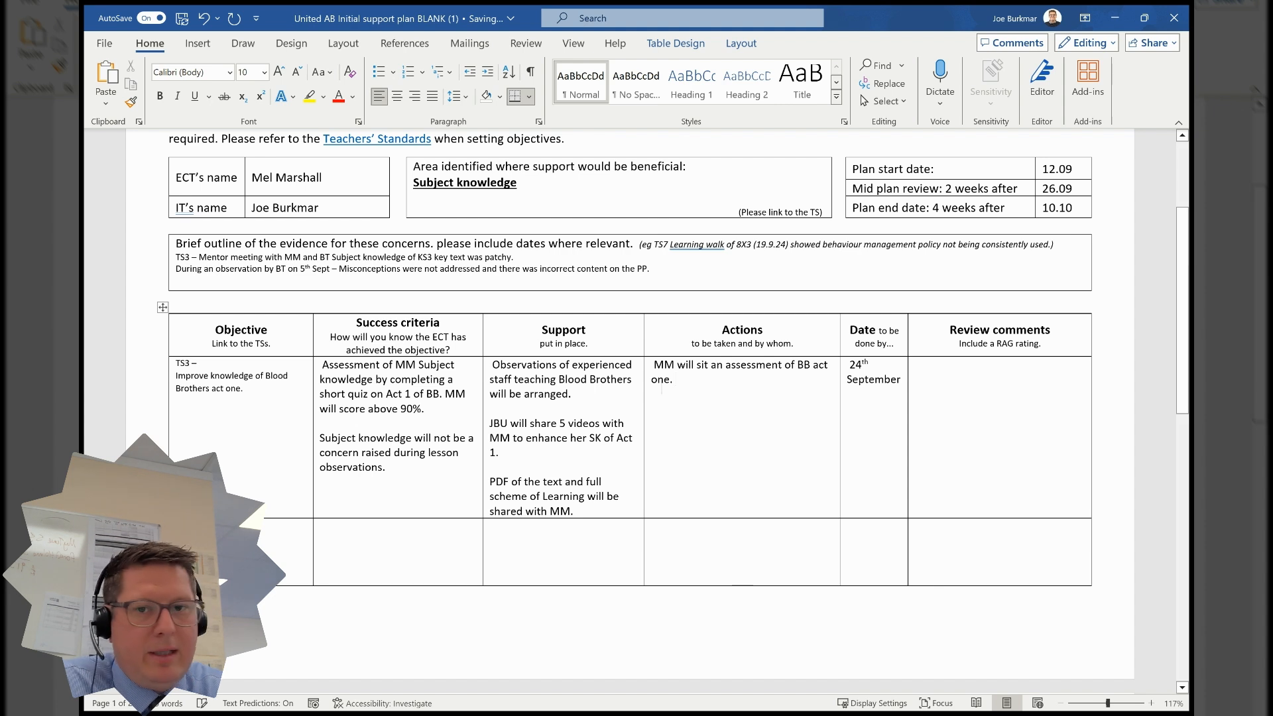
{"action": "key", "text": "Return"}
{"action": "key", "text": "Return"}
{"action": "type", "text": "MM "}
{"action": "type", "text": "ill"}
{"action": "key", "text": "BackSpace"}
{"action": "key", "text": "BackSpace"}
{"action": "key", "text": "BackSpace"}
{"action": "type", "text": "wil "}
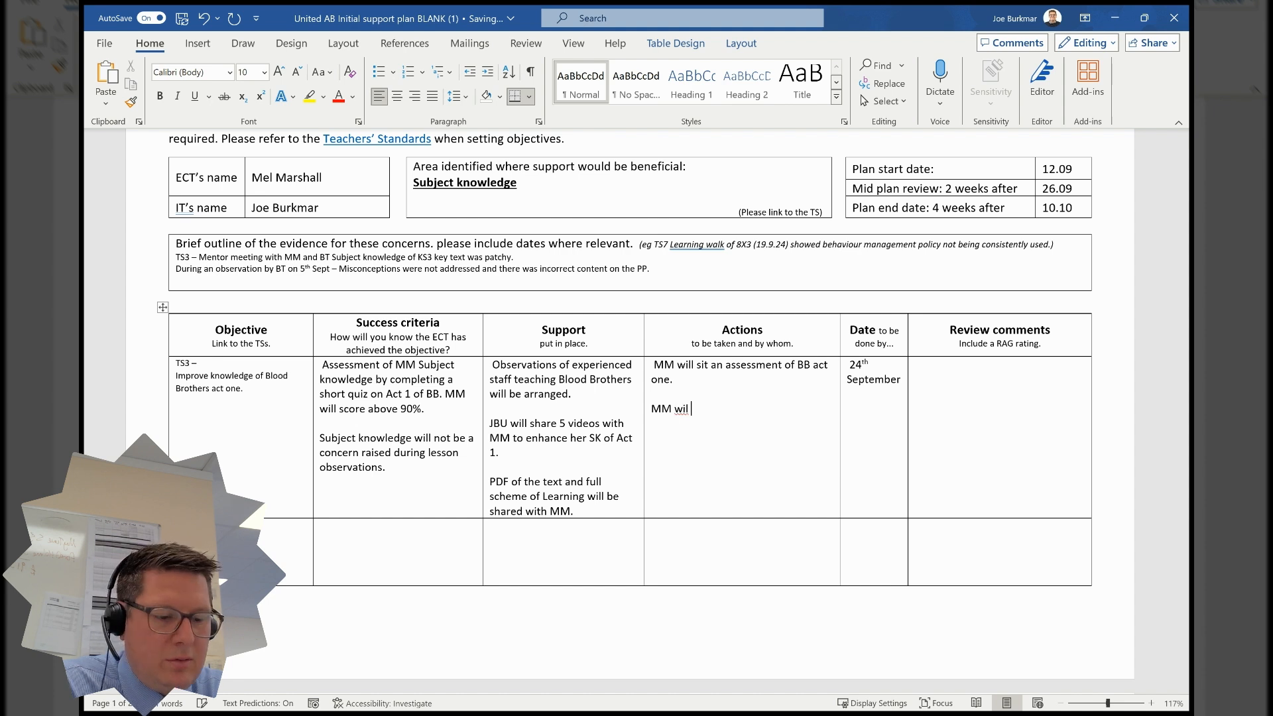
{"action": "type", "text": "l read Act one a"}
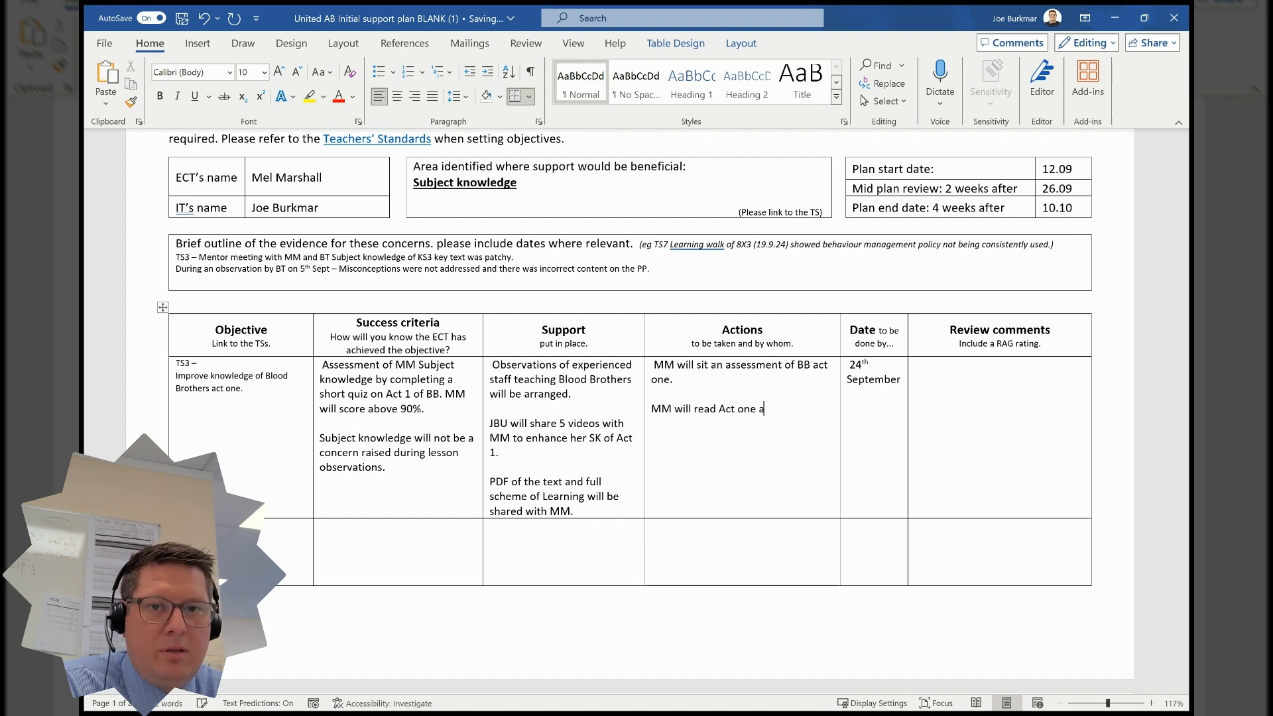
{"action": "type", "text": "nd will watch all of th"}
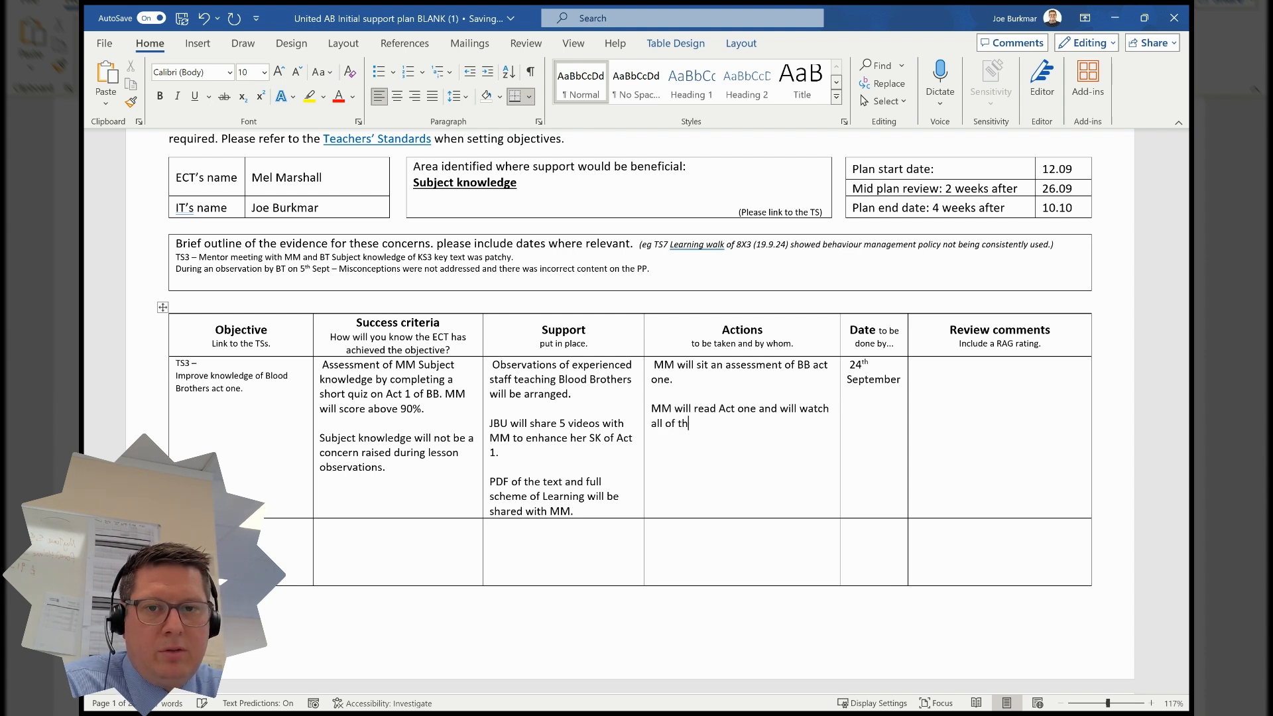
{"action": "type", "text": "e videos"}
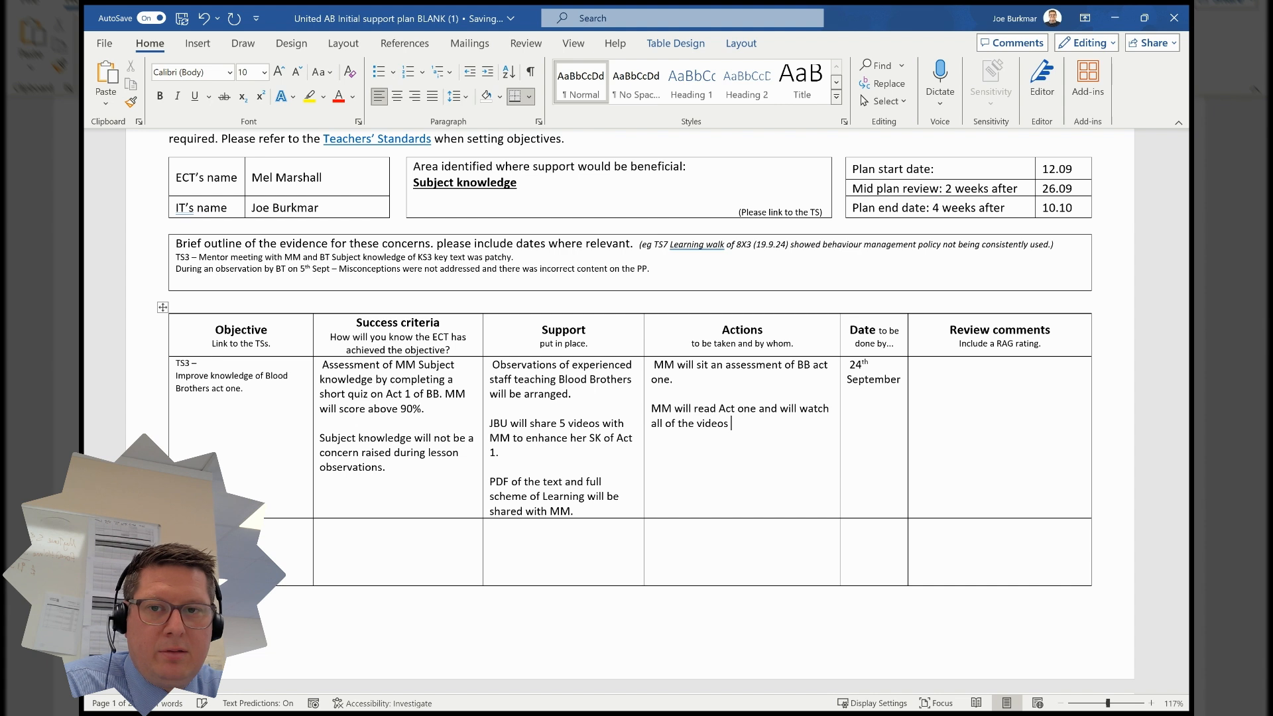
{"action": "type", "text": " that sre shared."}
- Add '19th September' on a new line in the Date cell for the reading and videos action
{"action": "key", "text": "Tab"}
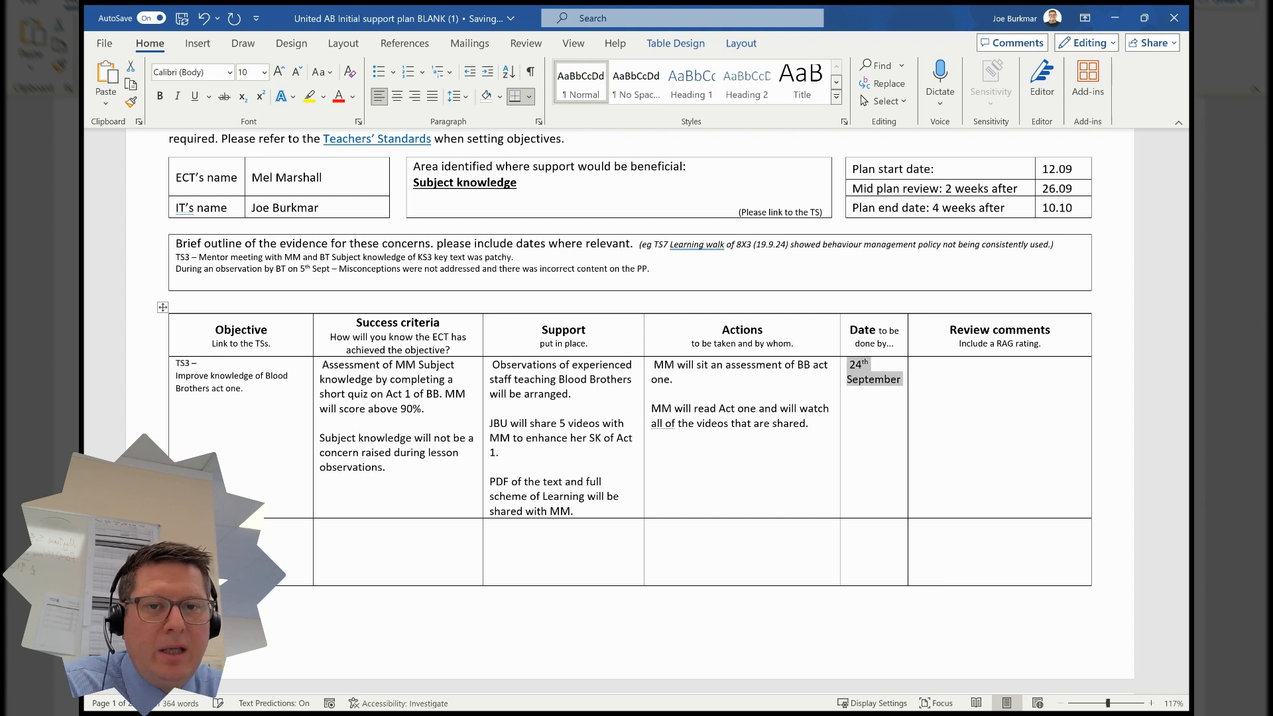
{"action": "left_click", "coordinate": [865, 406]}
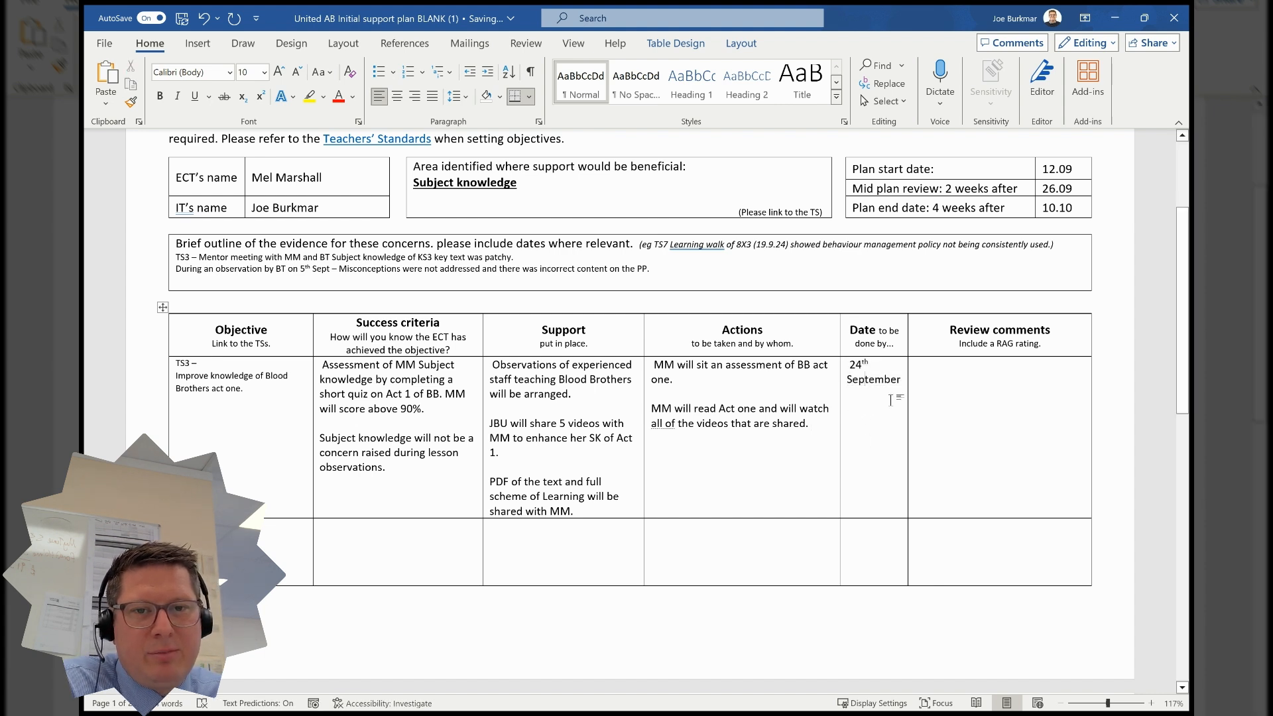
{"action": "key", "text": "Return"}
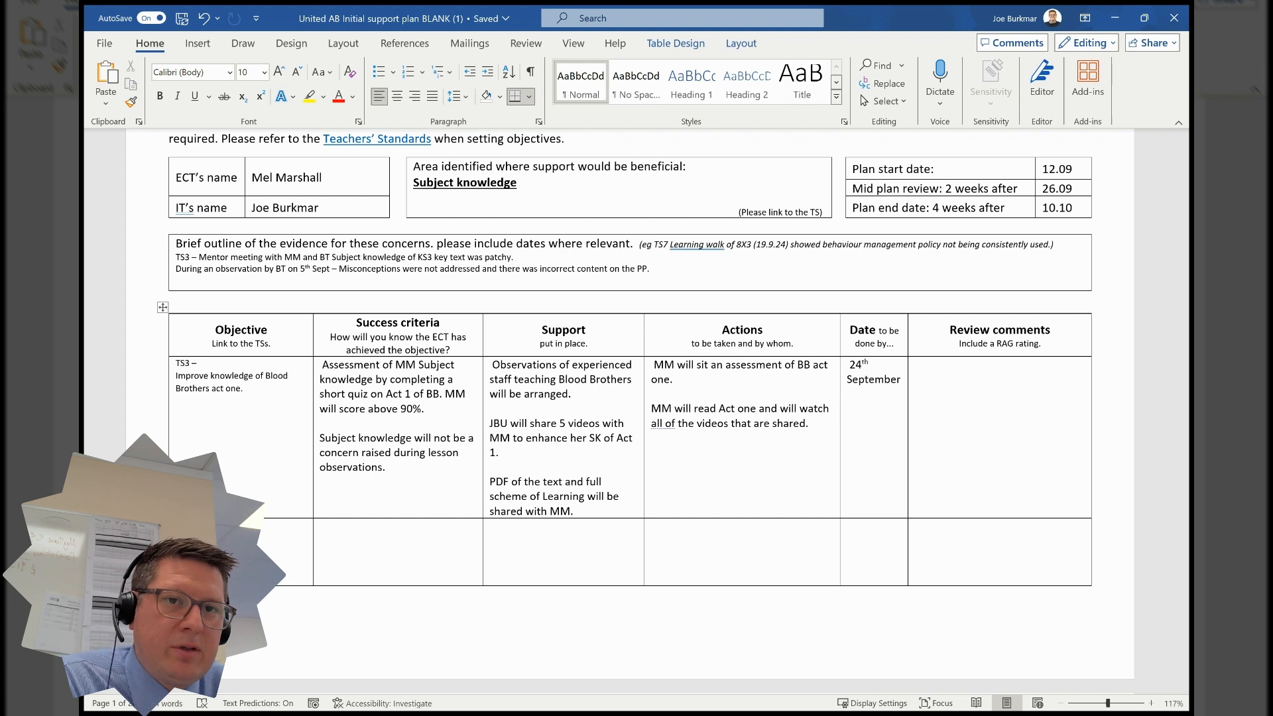
{"action": "type", "text": "19th S"}
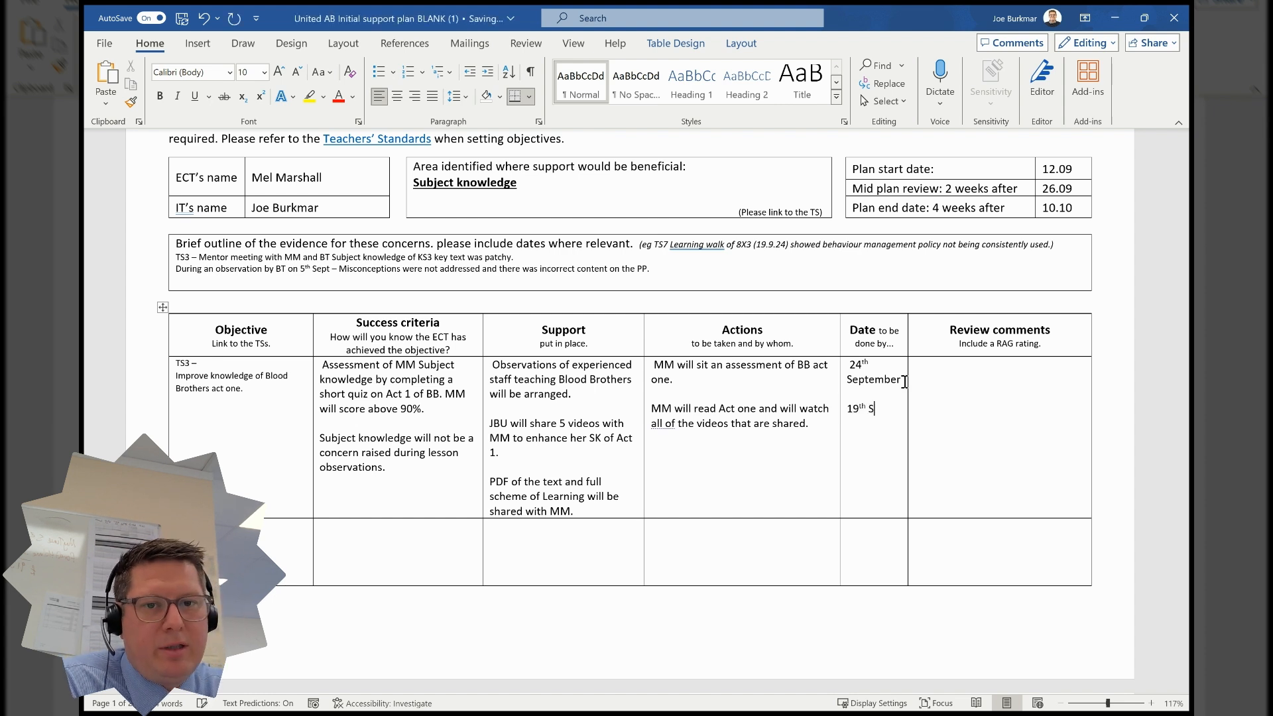
{"action": "type", "text": "eptember"}
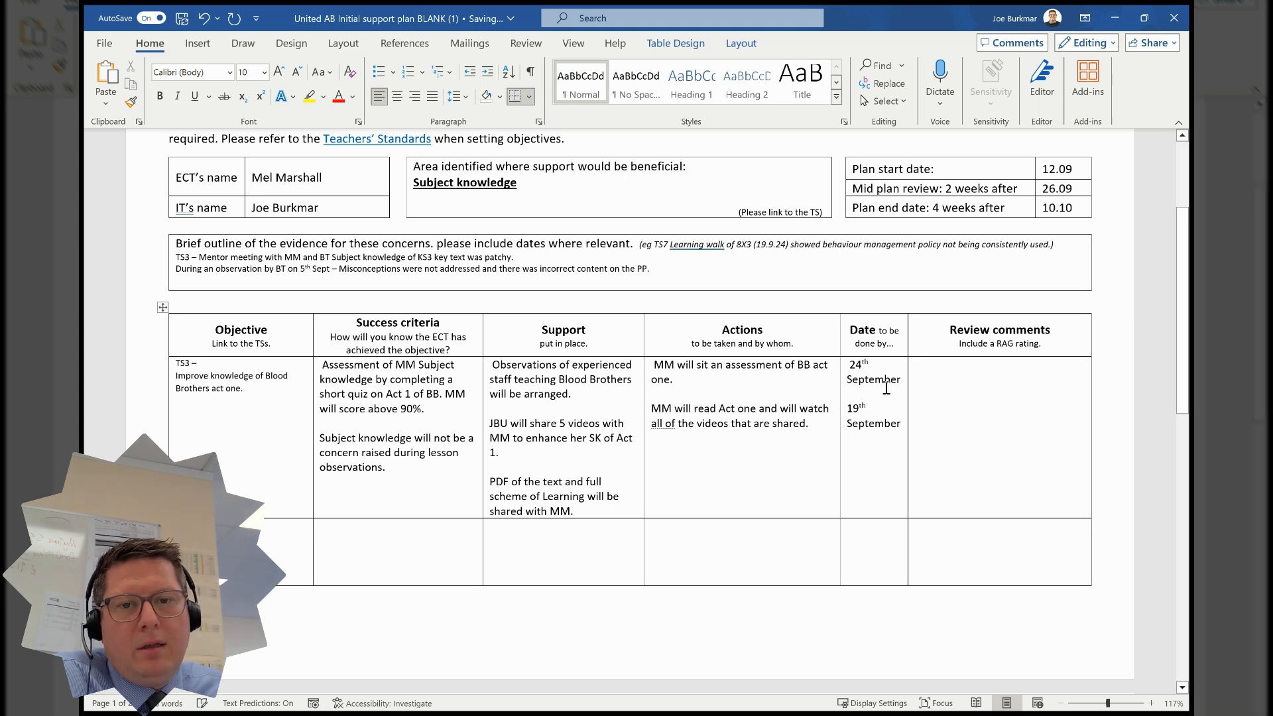
- Add a third action line: '[mentor's initials] will arrange all observations and support with any cover that is required.'
{"action": "left_click", "coordinate": [821, 424]}
{"action": "key", "text": "Return"}
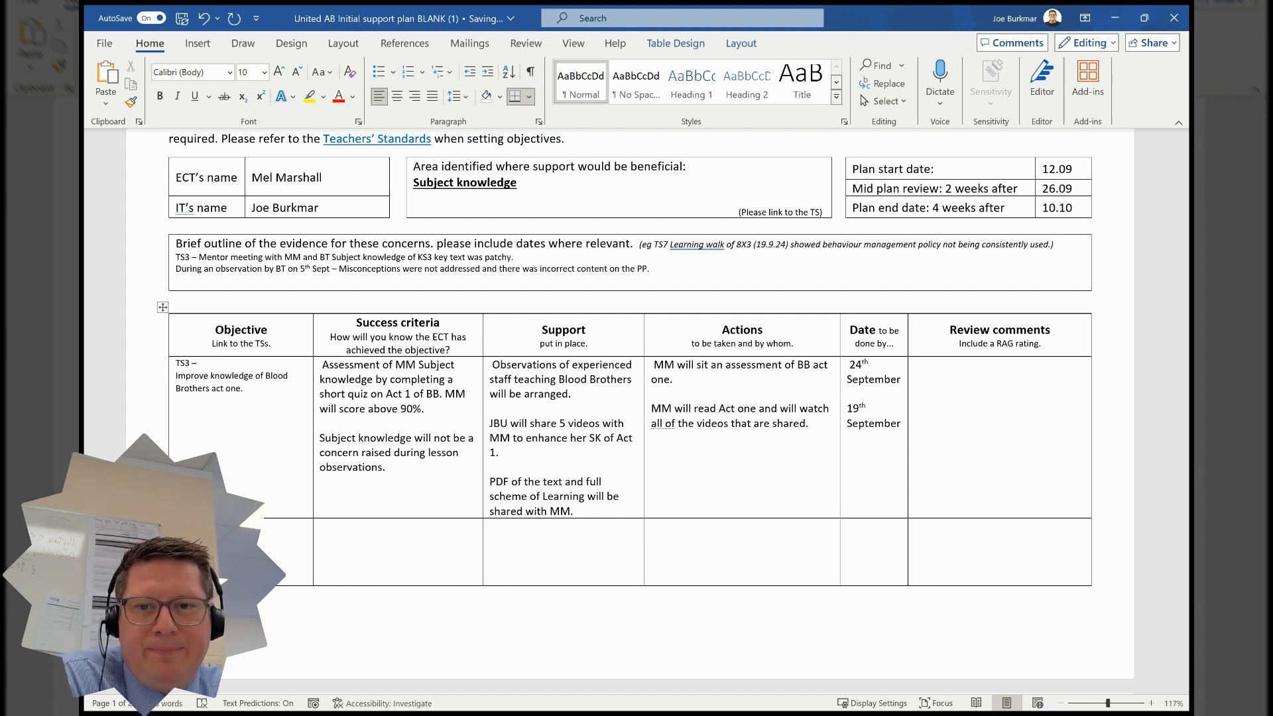
{"action": "type", "text": "JBU will arrange all observations and s"}
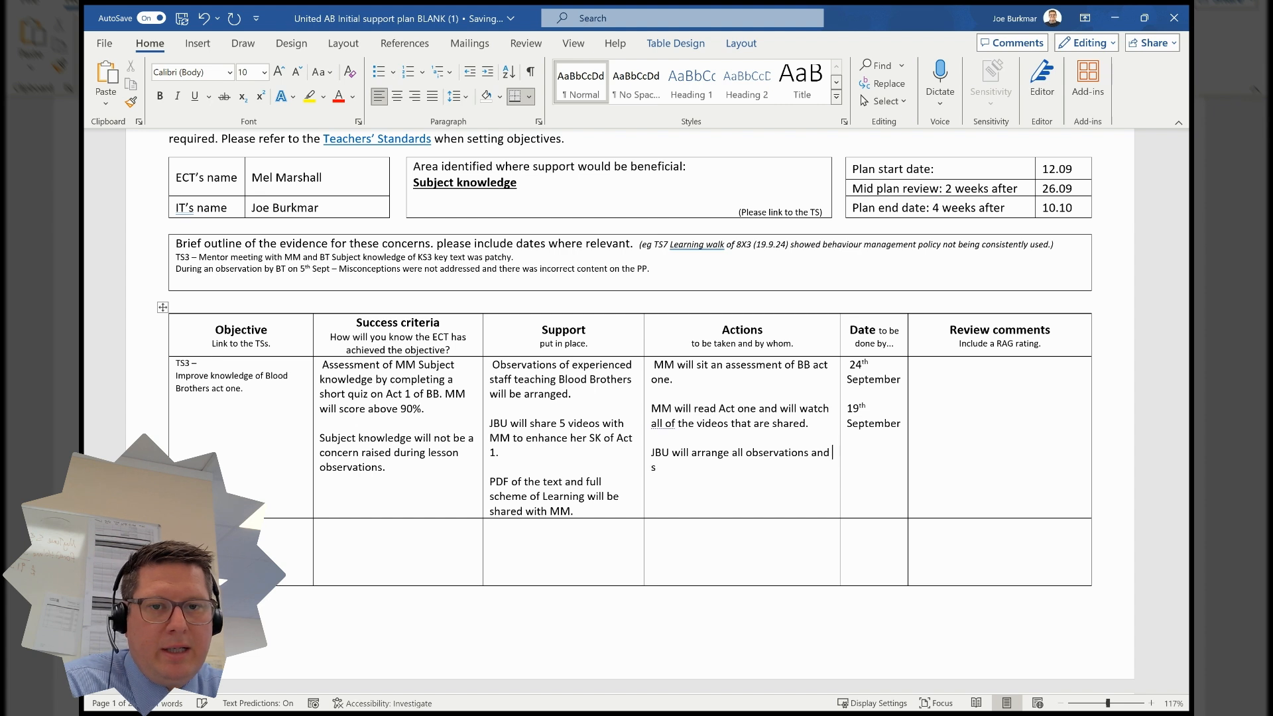
{"action": "type", "text": "upport with any"}
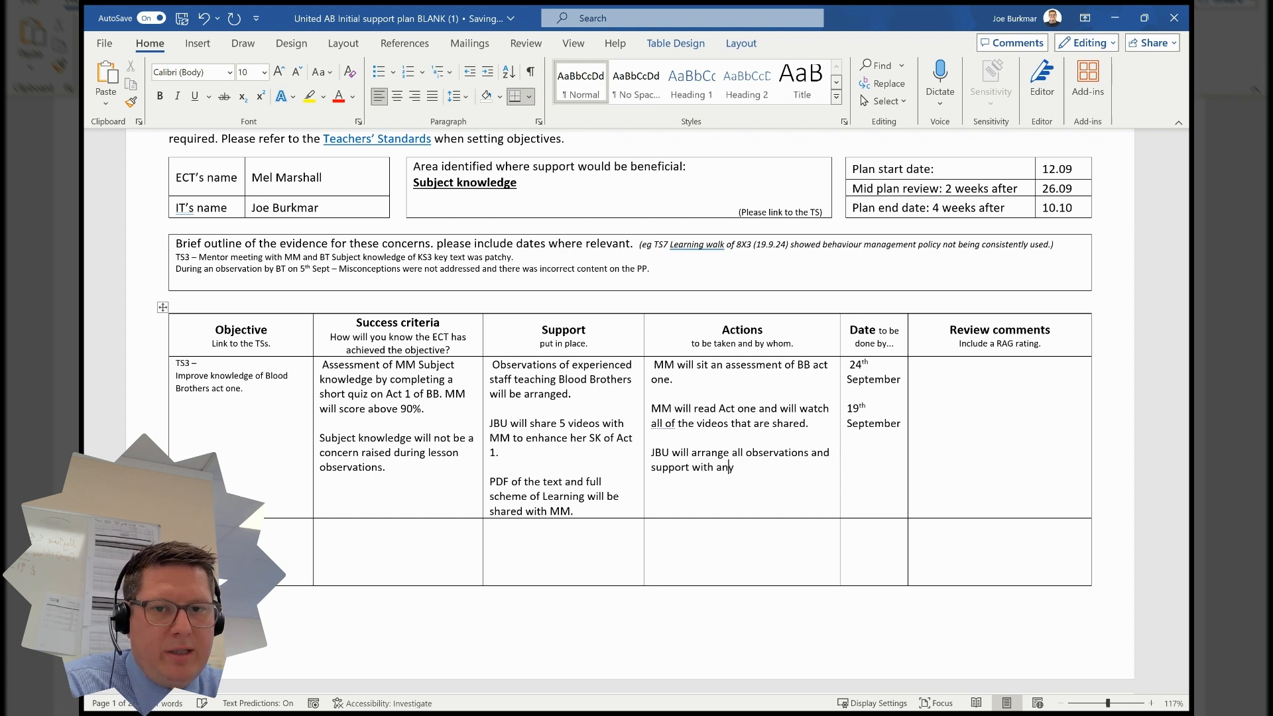
{"action": "type", "text": " cover that is required."}
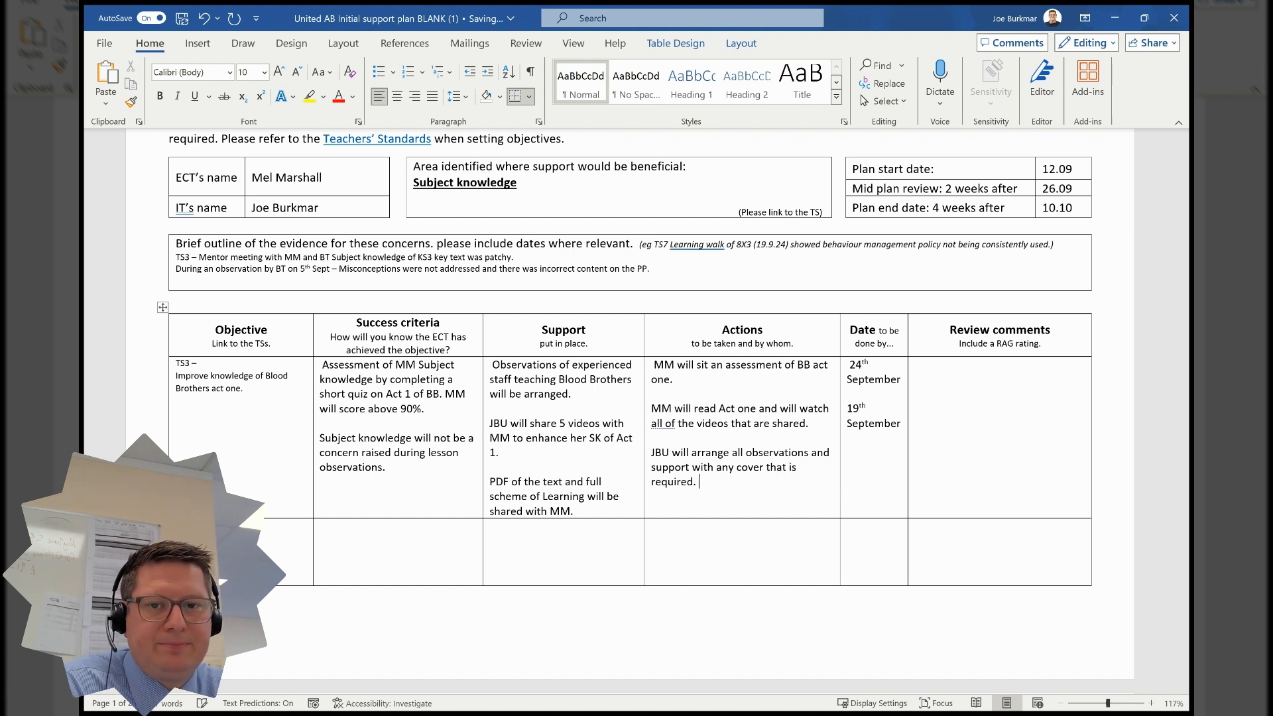
- Add '19th September' on a new line in the Date cell for the observations and cover action
{"action": "left_click_drag", "start_coordinate": [848, 364], "coordinate": [875, 427]}
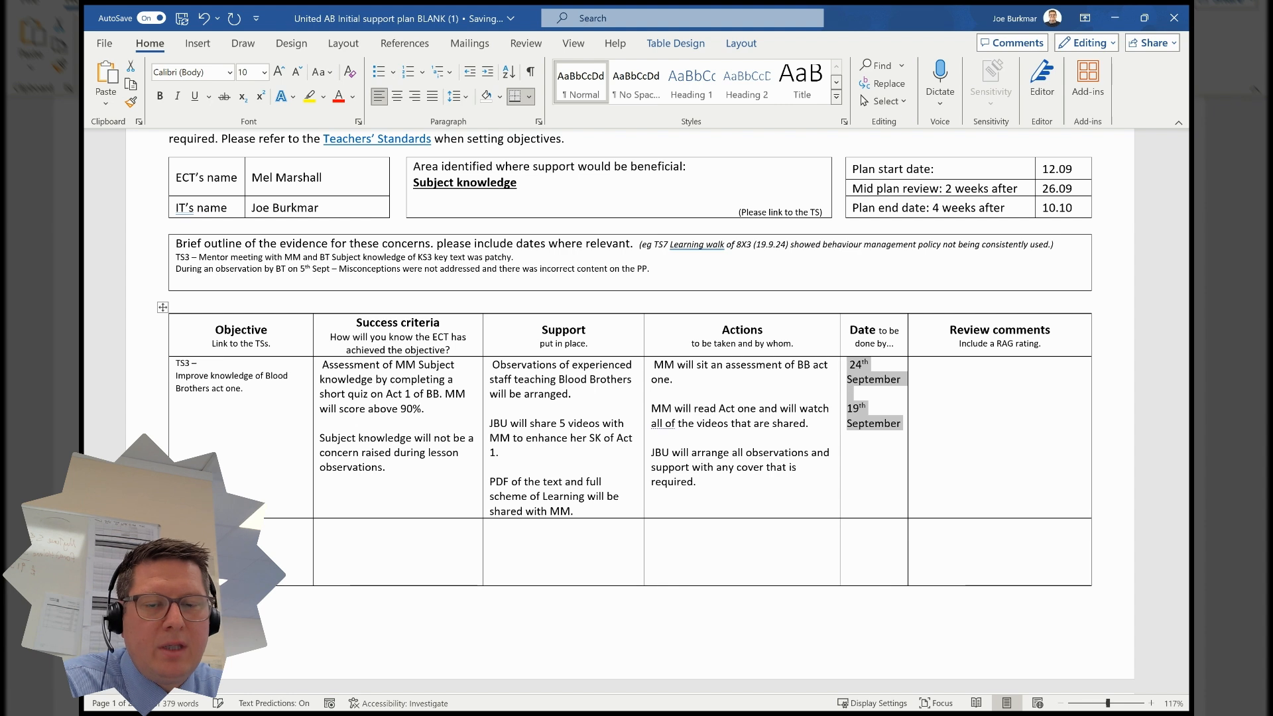
{"action": "left_click", "coordinate": [866, 457]}
{"action": "key", "text": "End"}
{"action": "key", "text": "Return"}
{"action": "key", "text": "Return"}
{"action": "type", "text": "19th "}
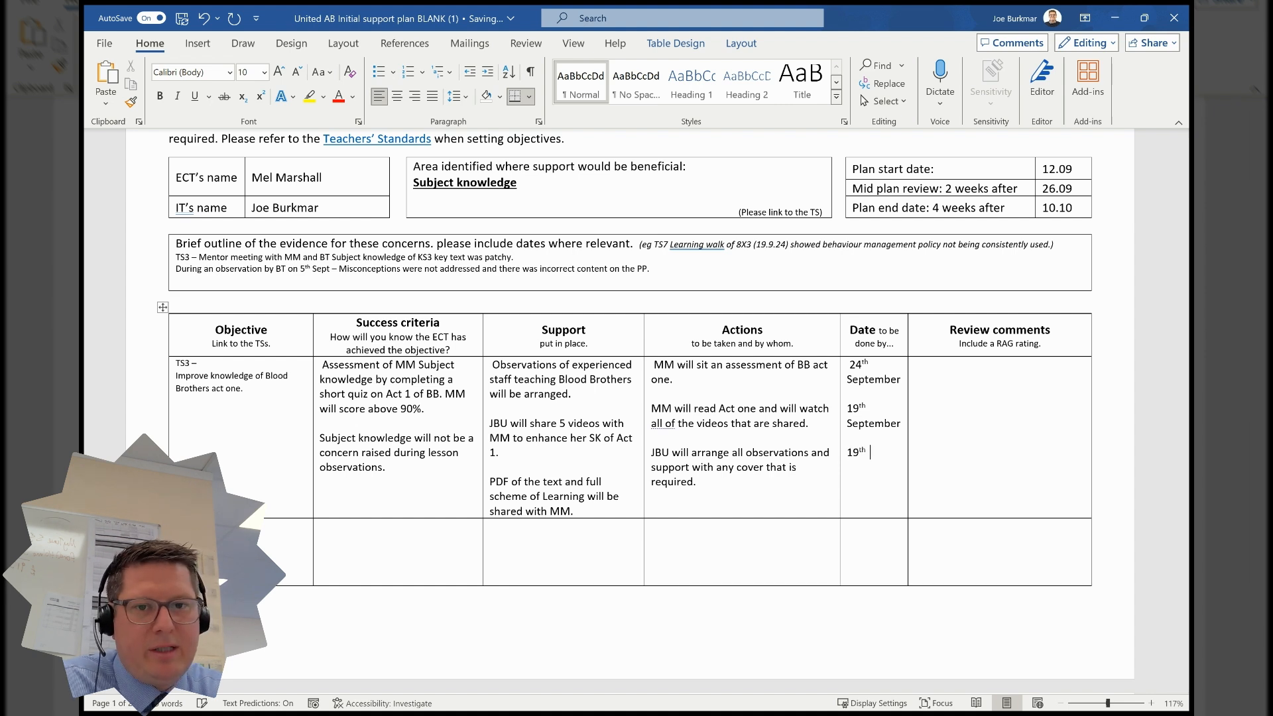
{"action": "type", "text": "September"}
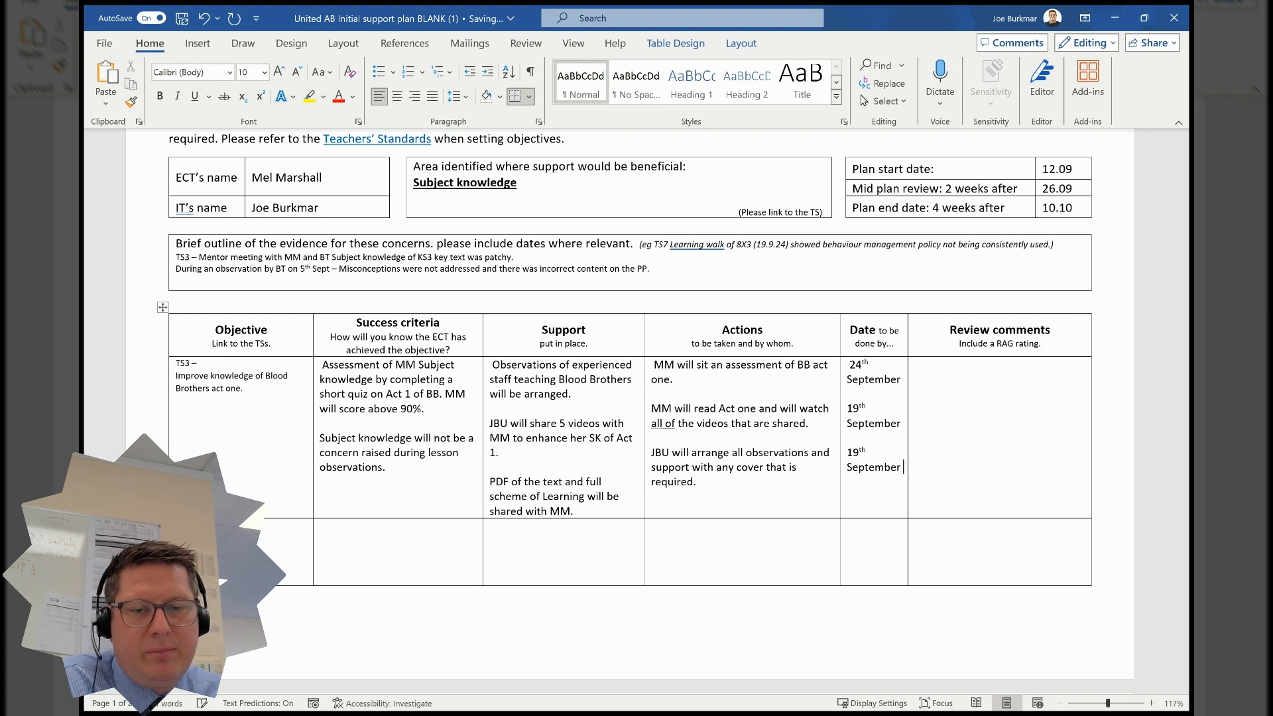
- Add a fourth action line: '[mentor's initials] will share all videos and documents'
{"action": "left_click", "coordinate": [752, 486]}
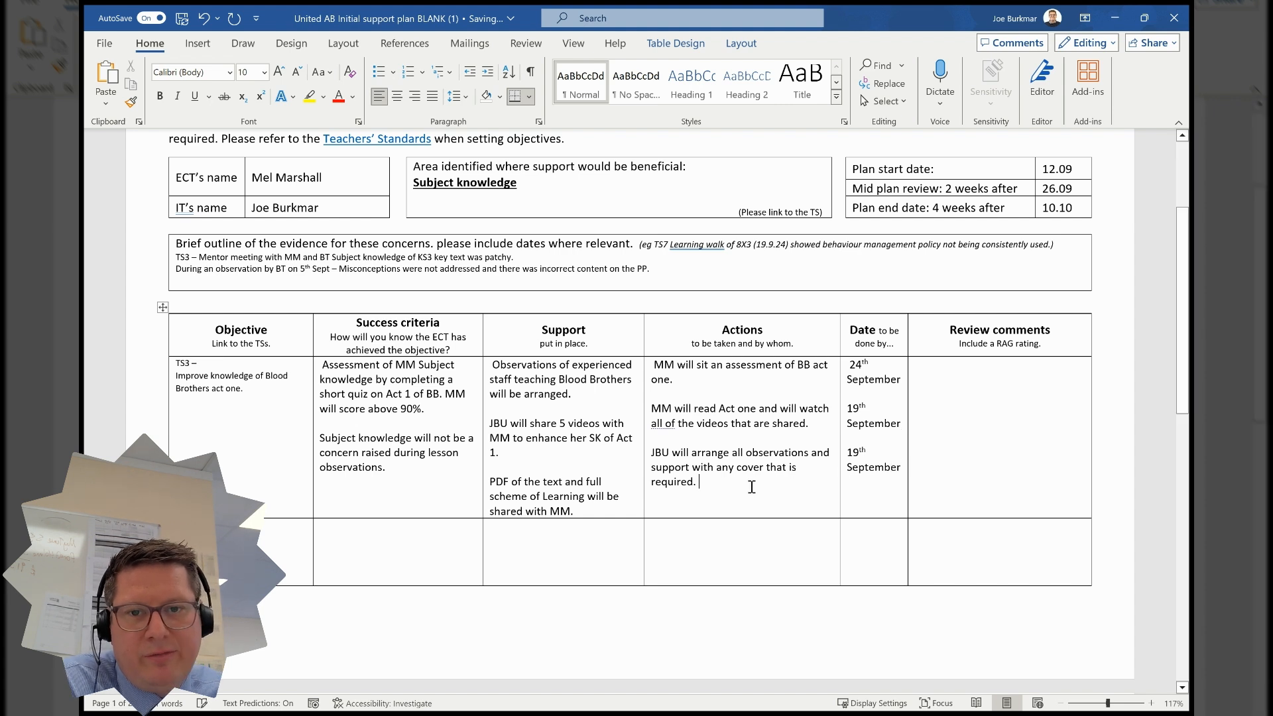
{"action": "key", "text": "Return"}
{"action": "key", "text": "Return"}
{"action": "type", "text": "JBU wi"}
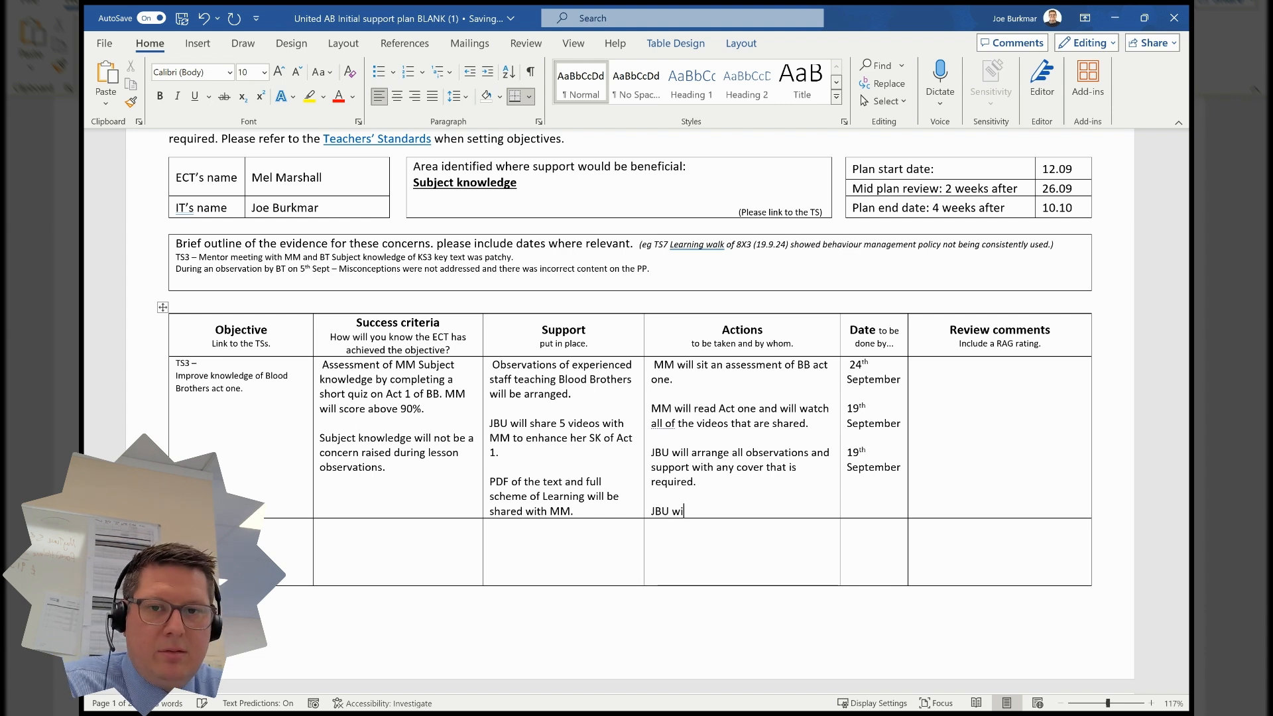
{"action": "type", "text": "ll share all viode"}
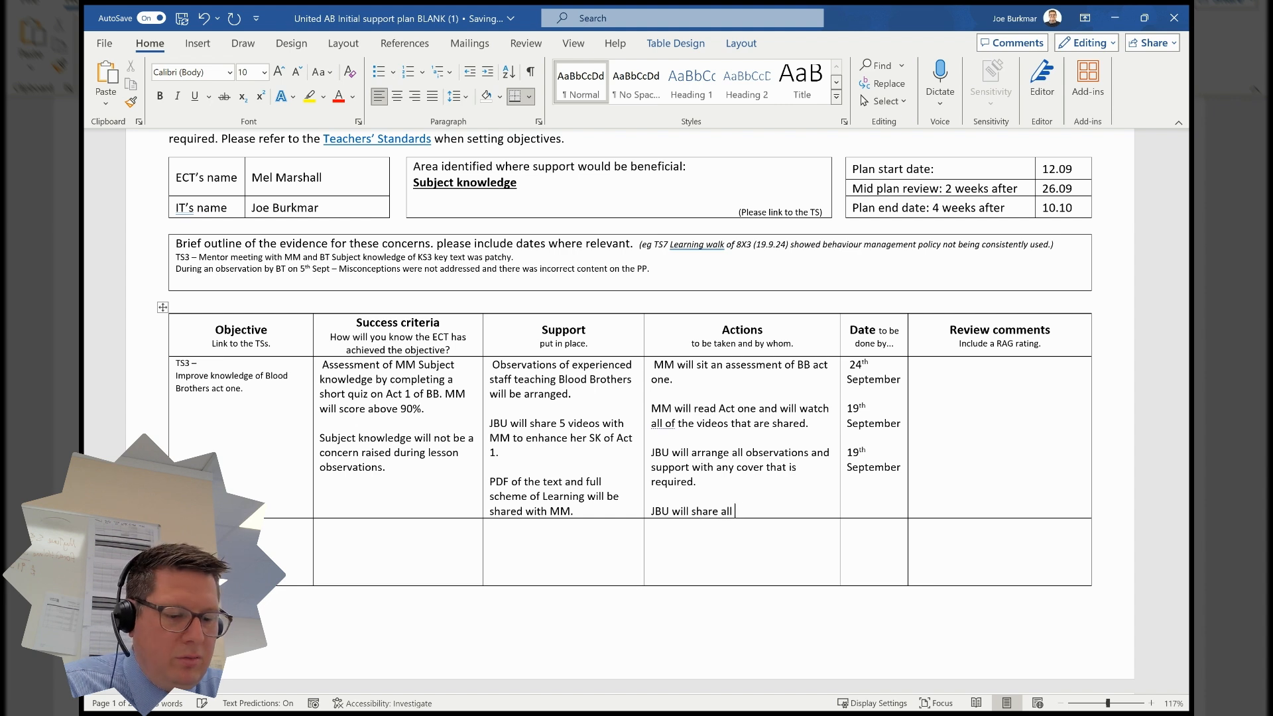
{"action": "key", "text": "BackSpace"}
{"action": "key", "text": "BackSpace"}
{"action": "type", "text": "d"}
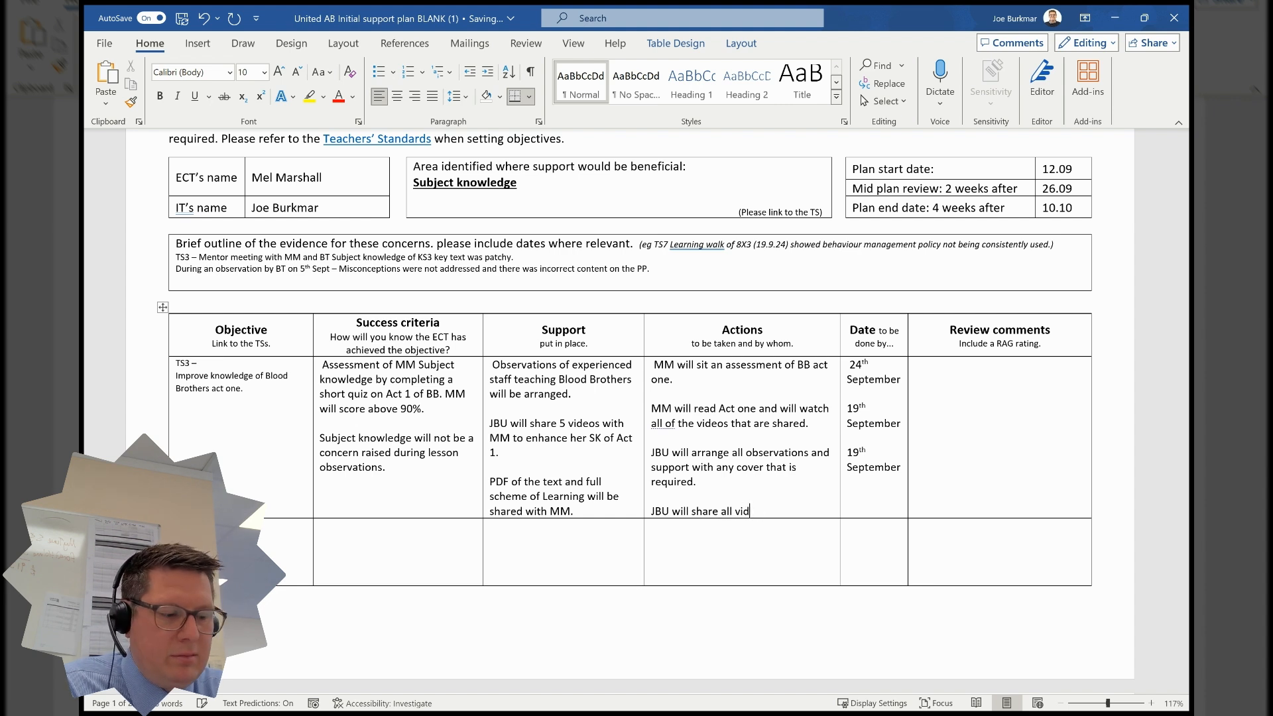
{"action": "type", "text": "eos and docu"}
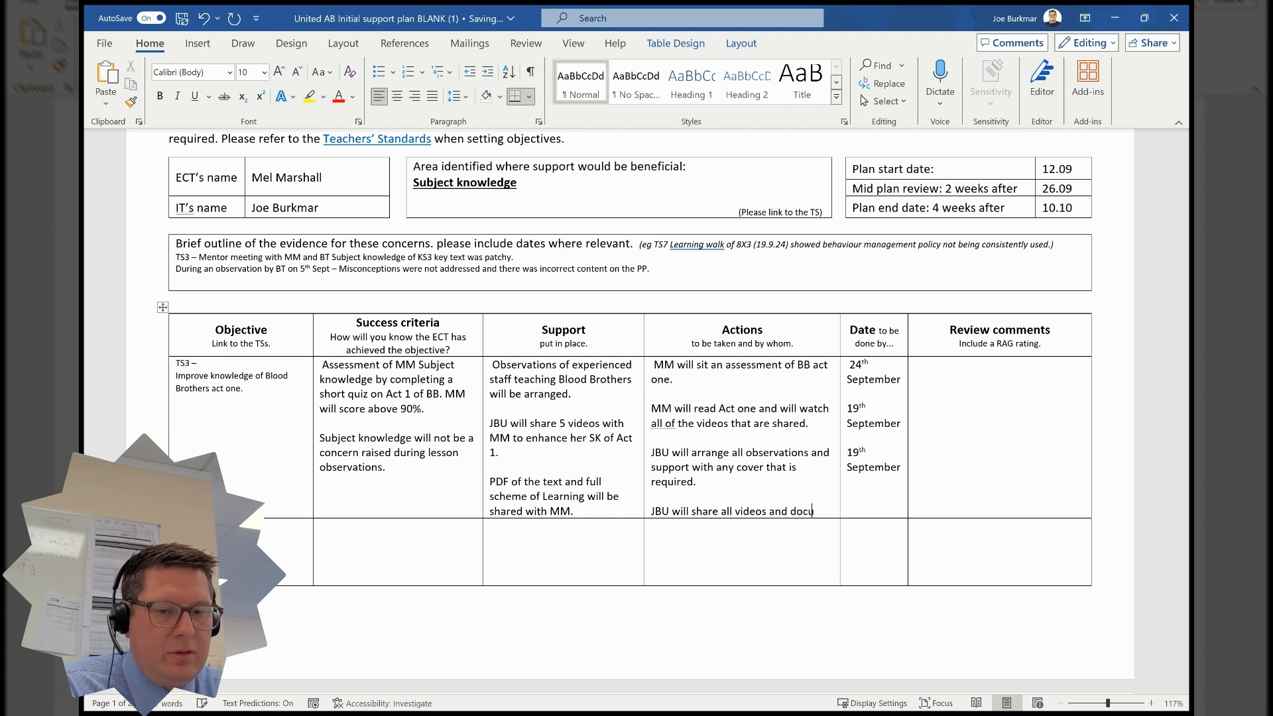
{"action": "type", "text": "ments"}
{"action": "key", "text": "Tab"}
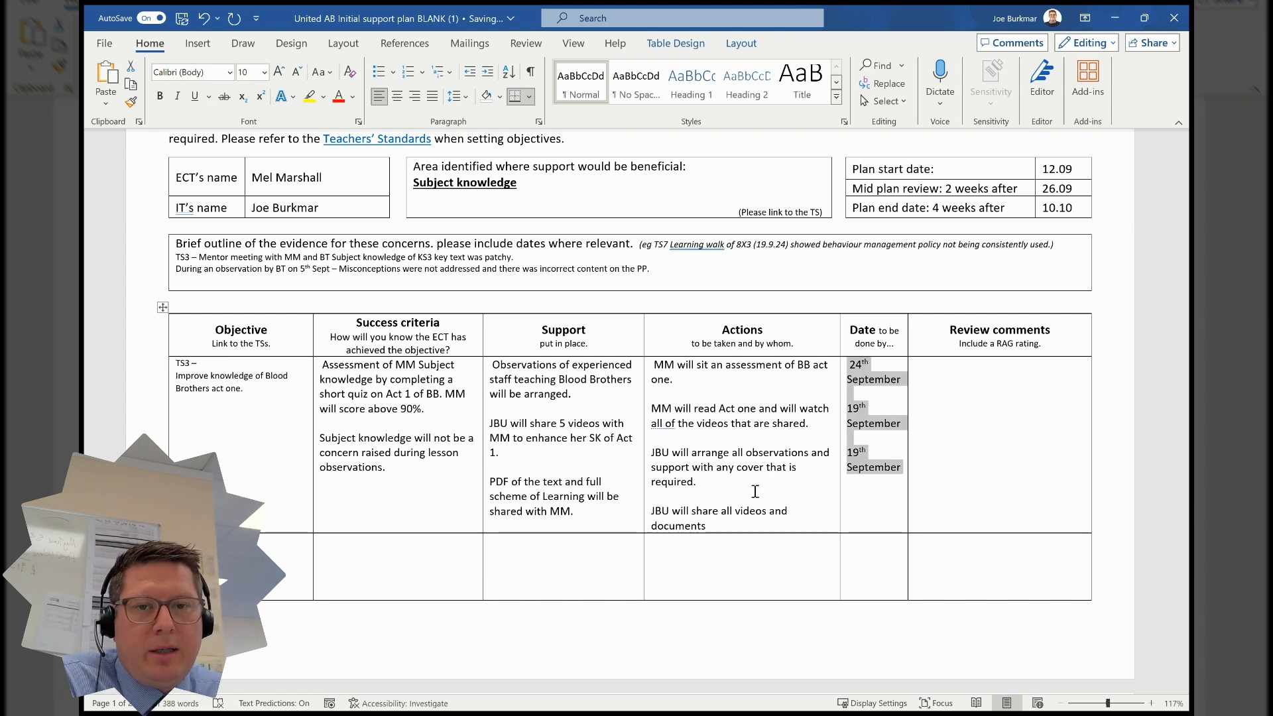
- Add '12th September' on a new line in the Date cell for the sharing action
{"action": "left_click", "coordinate": [865, 511]}
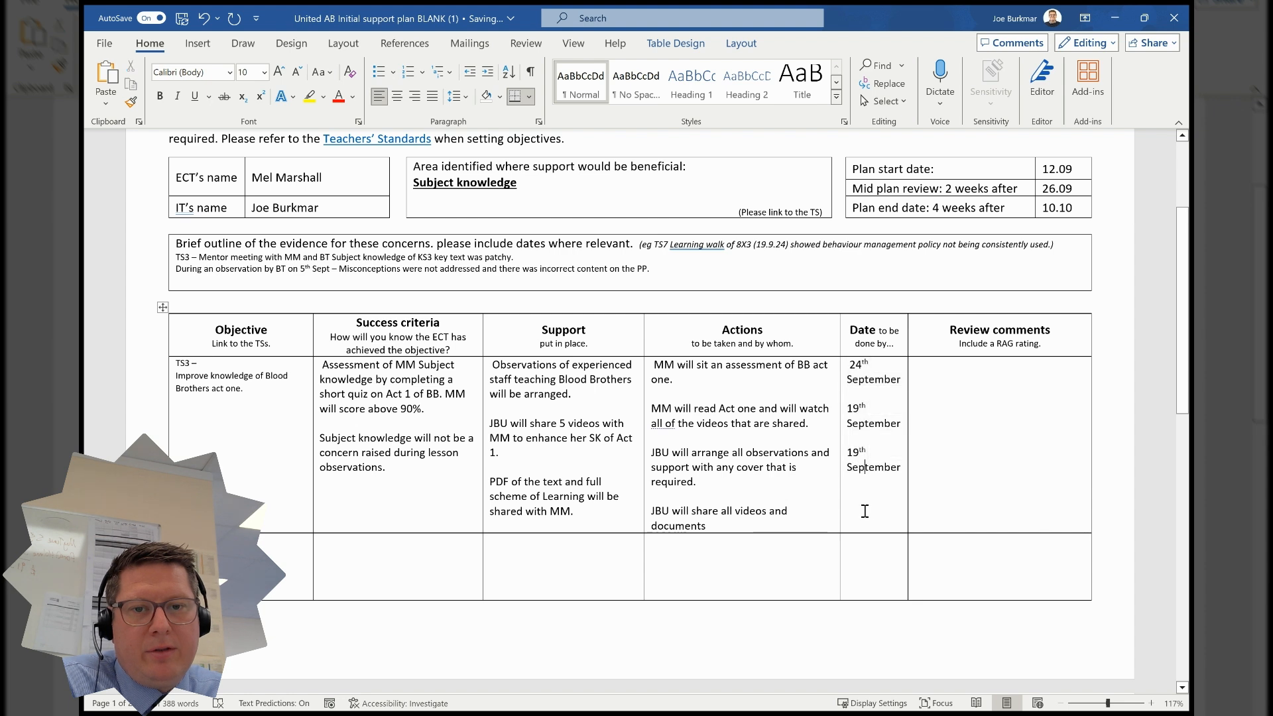
{"action": "left_click", "coordinate": [903, 467]}
{"action": "key", "text": "Return"}
{"action": "key", "text": "Return"}
{"action": "key", "text": "Return"}
{"action": "type", "text": "1"}
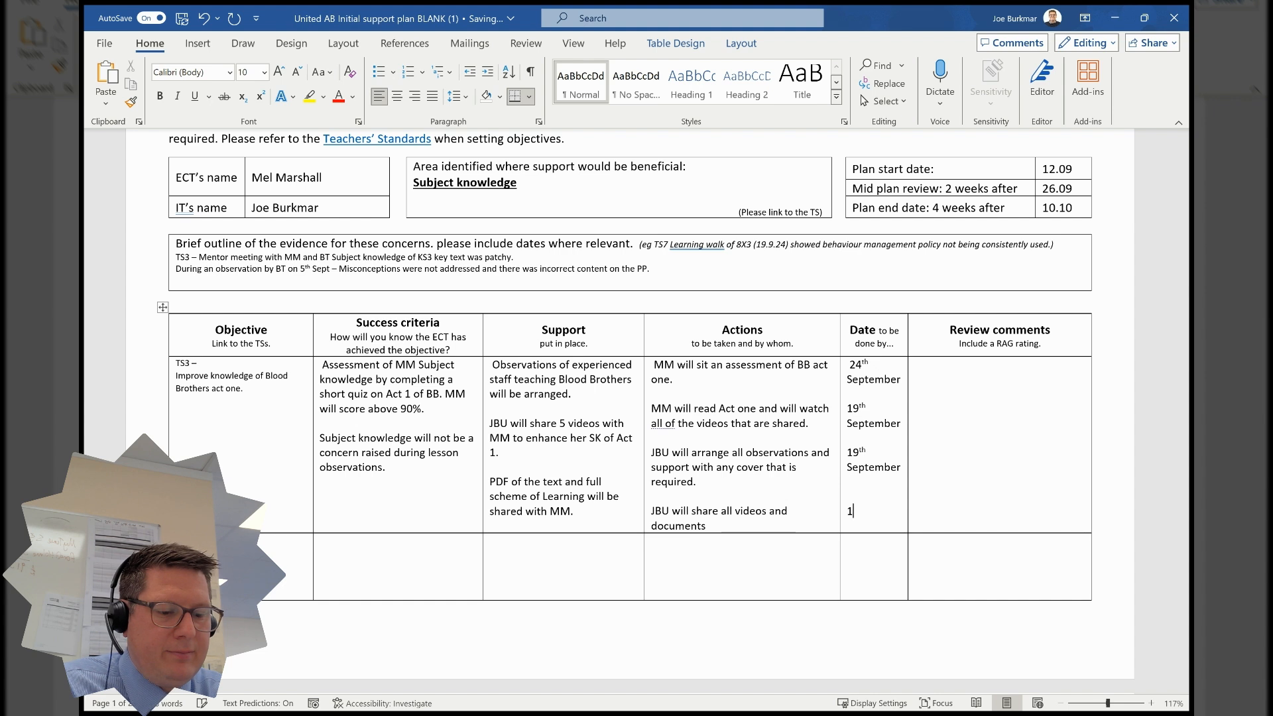
{"action": "type", "text": "2th Septem"}
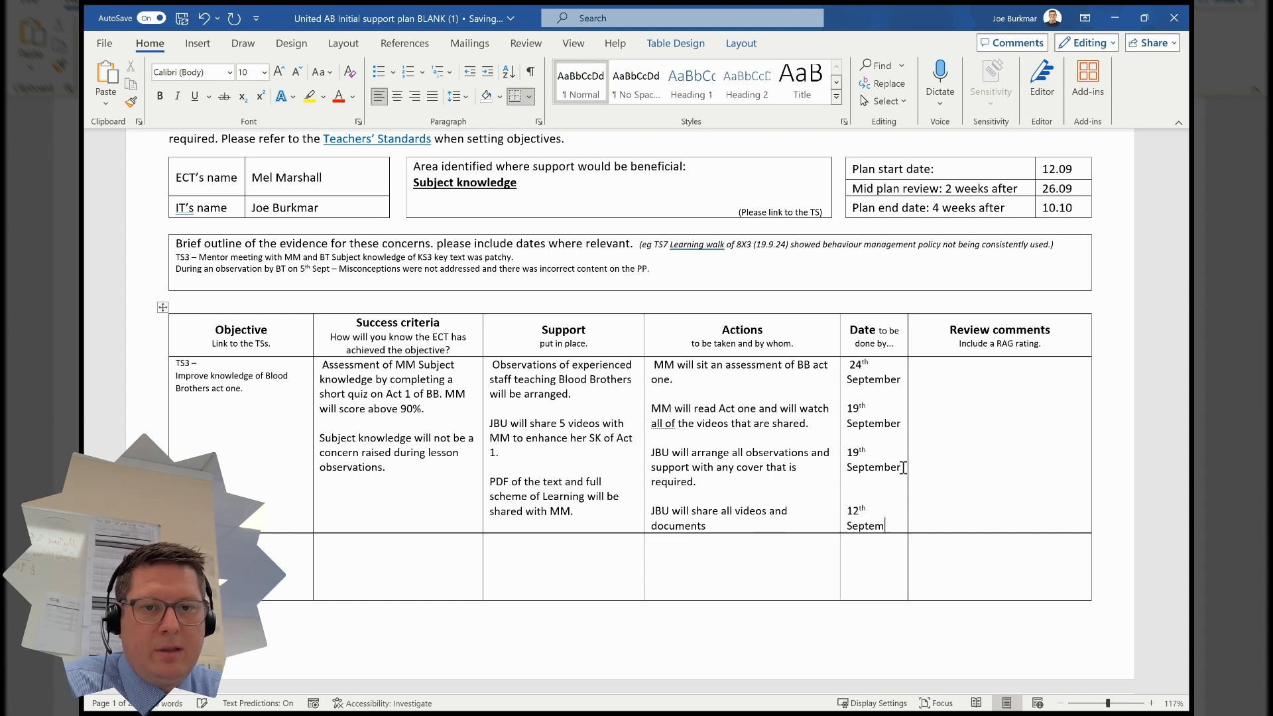
{"action": "type", "text": "ber"}
- Review the objective and success criteria wording in the first row of the plan table
{"action": "left_click", "coordinate": [928, 459]}
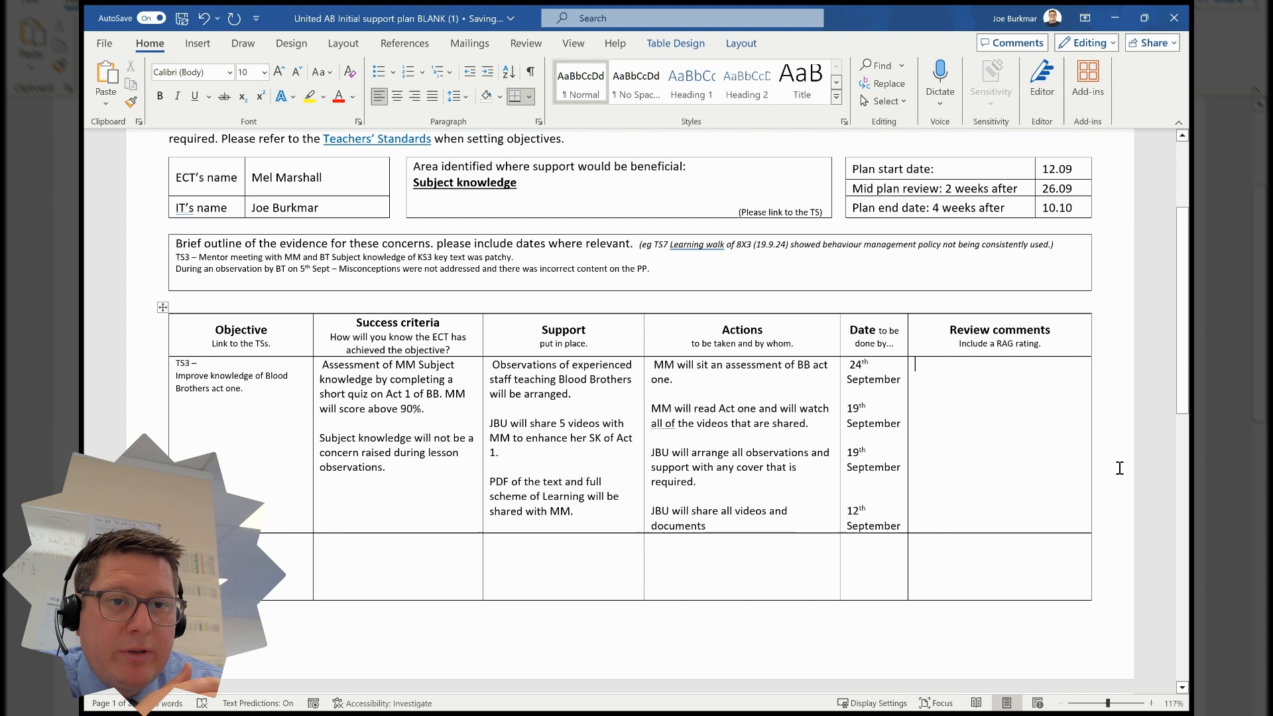
{"action": "triple_click", "coordinate": [189, 389]}
{"action": "left_click", "coordinate": [302, 485]}
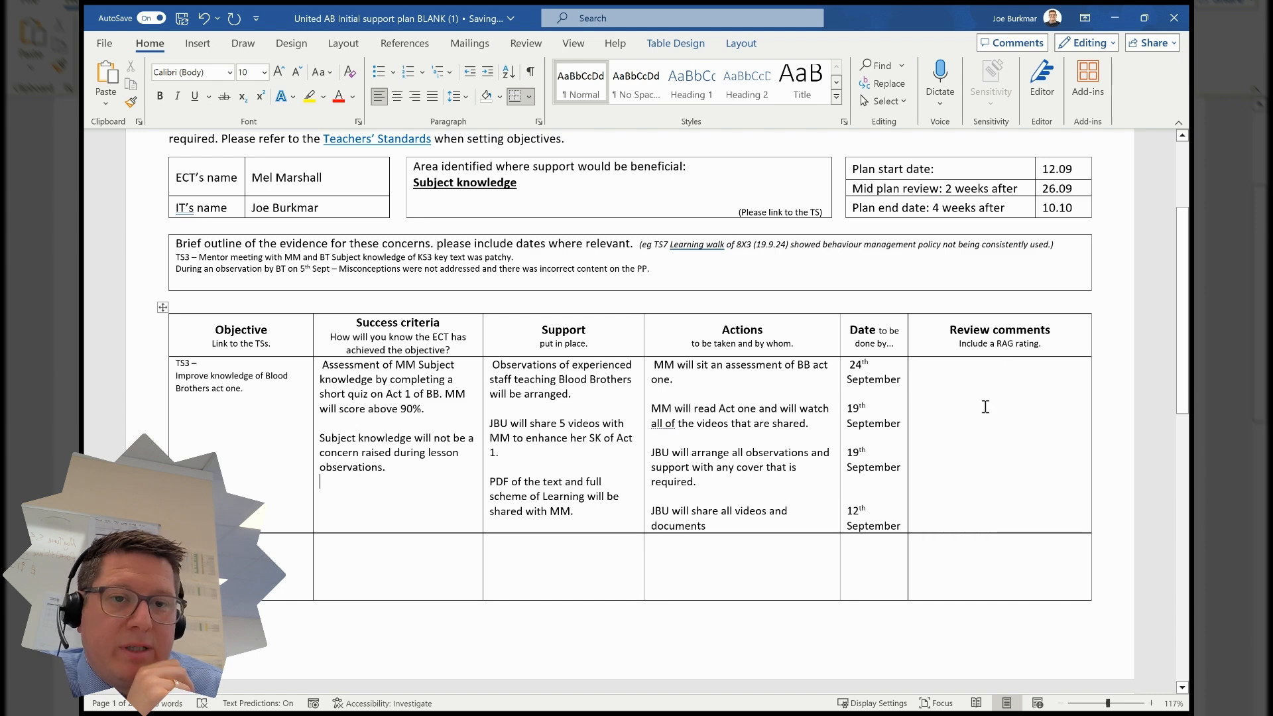
{"action": "scroll", "coordinate": [961, 414], "scroll_direction": "down", "scroll_amount": 1}
{"action": "scroll", "coordinate": [955, 413], "scroll_direction": "up", "scroll_amount": 1}
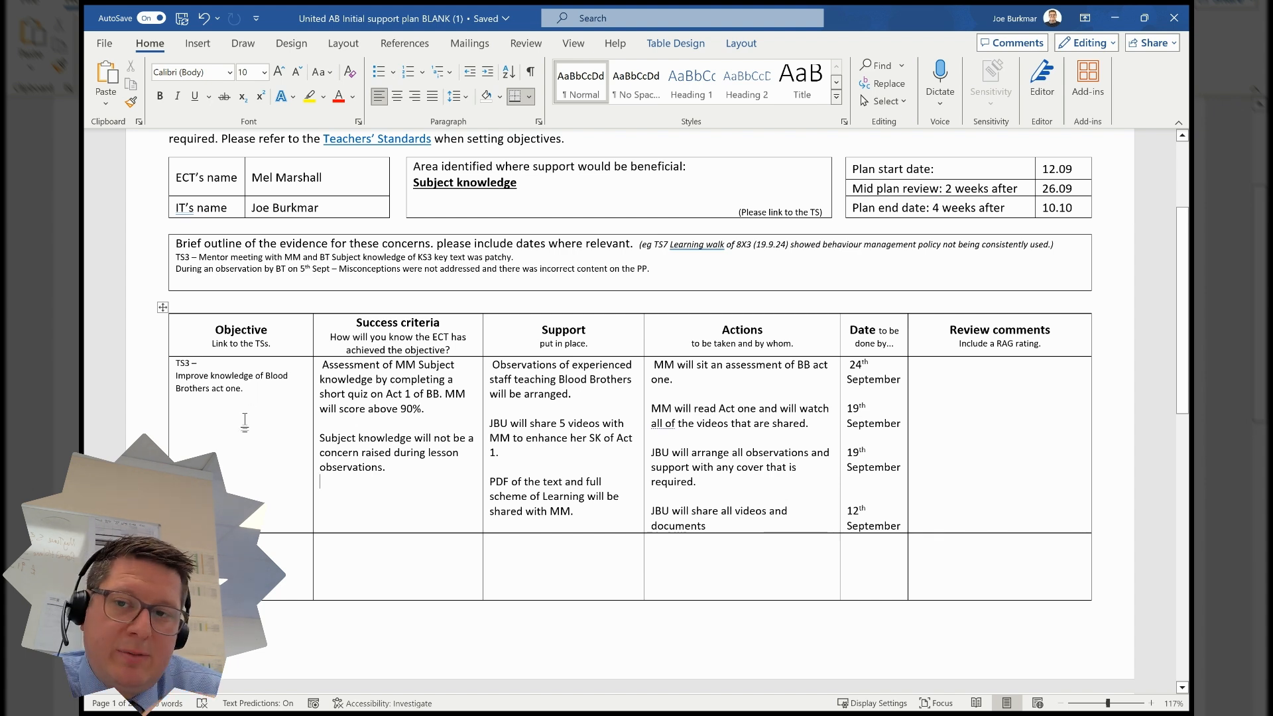
{"action": "left_click_drag", "start_coordinate": [247, 390], "coordinate": [204, 391]}
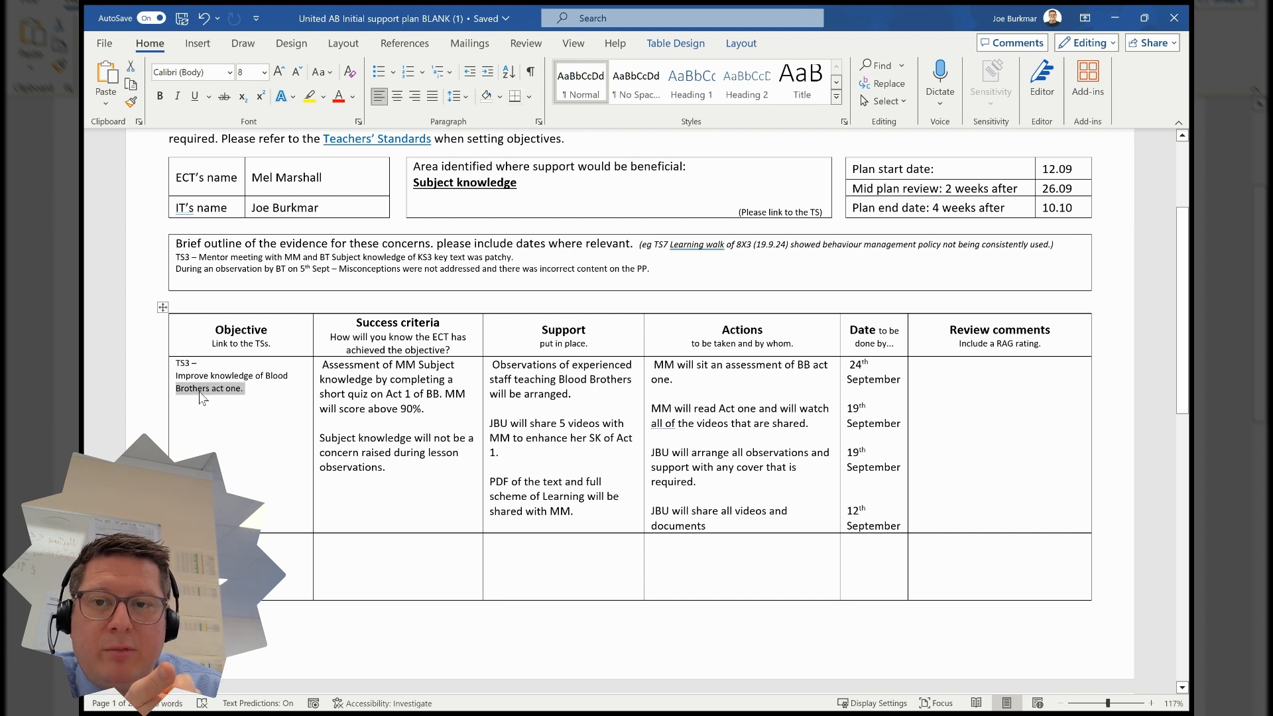
{"action": "left_click", "coordinate": [248, 424]}
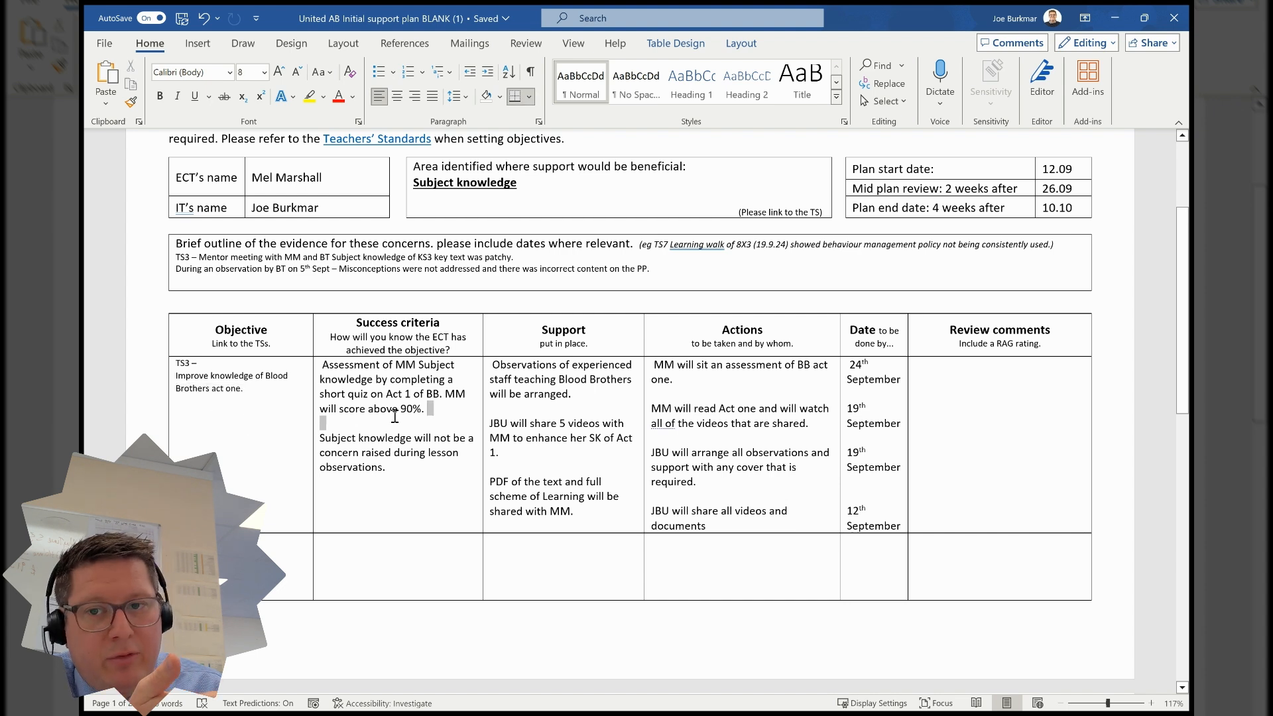
{"action": "left_click_drag", "start_coordinate": [434, 409], "coordinate": [369, 410]}
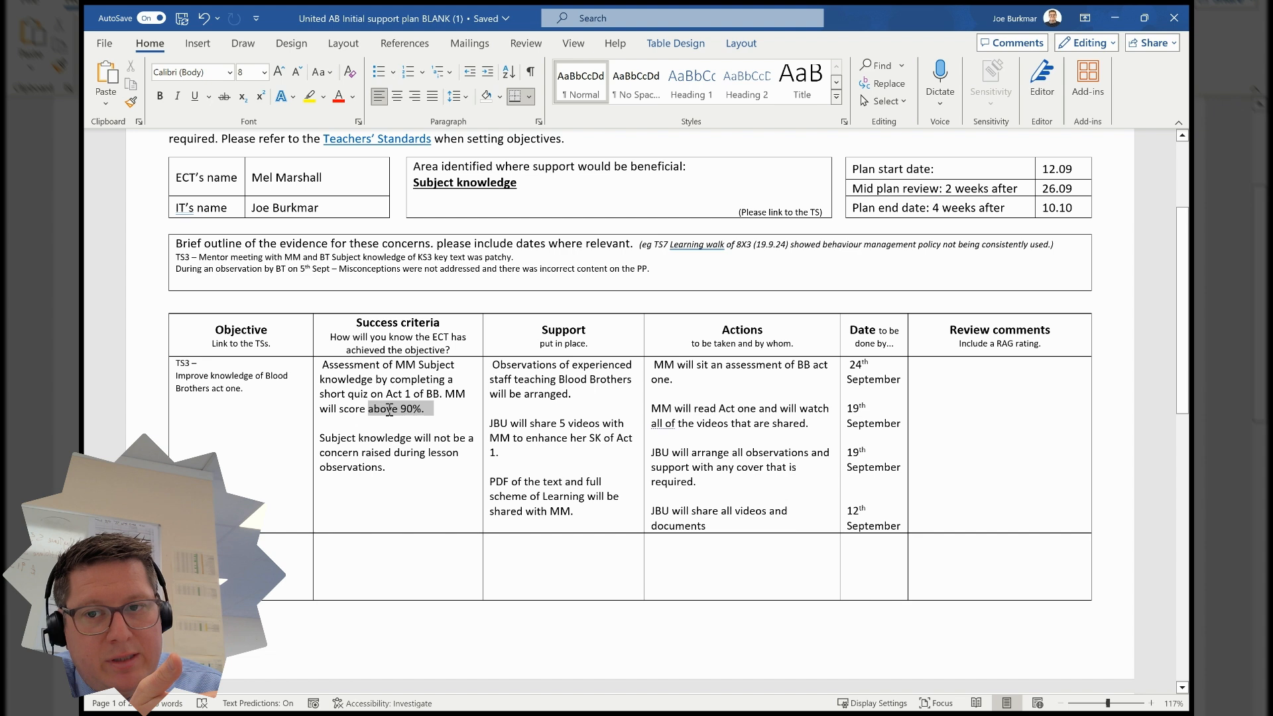
{"action": "left_click", "coordinate": [395, 468]}
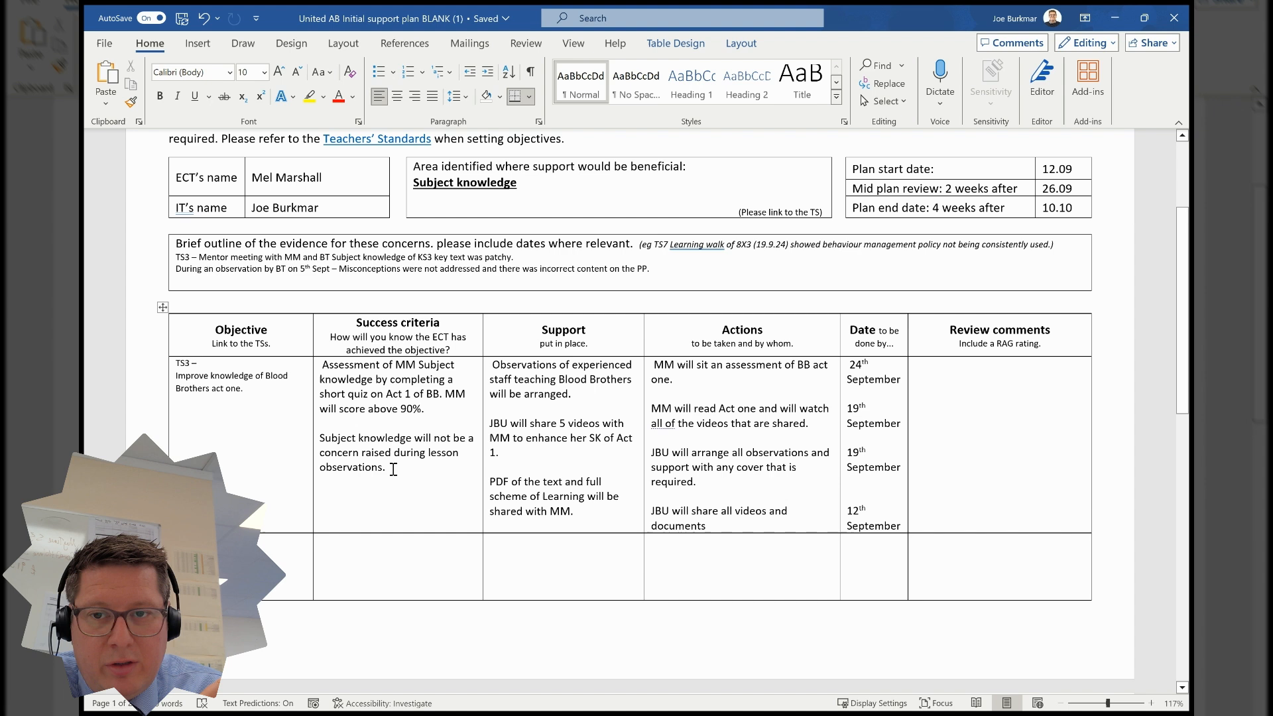